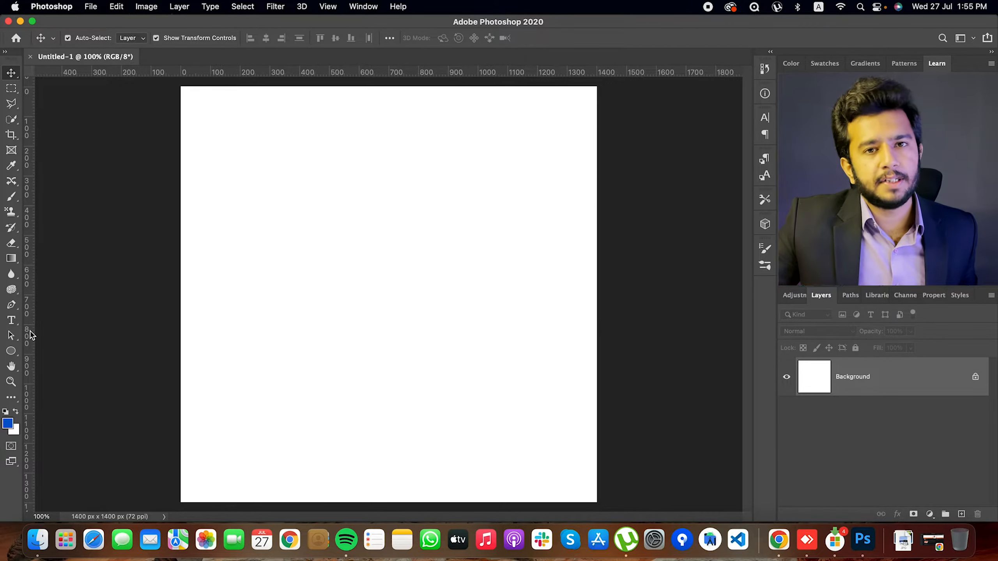
Step: Add a text layer containing a first name in the upper left part of the canvas
click(11, 320)
click(256, 194)
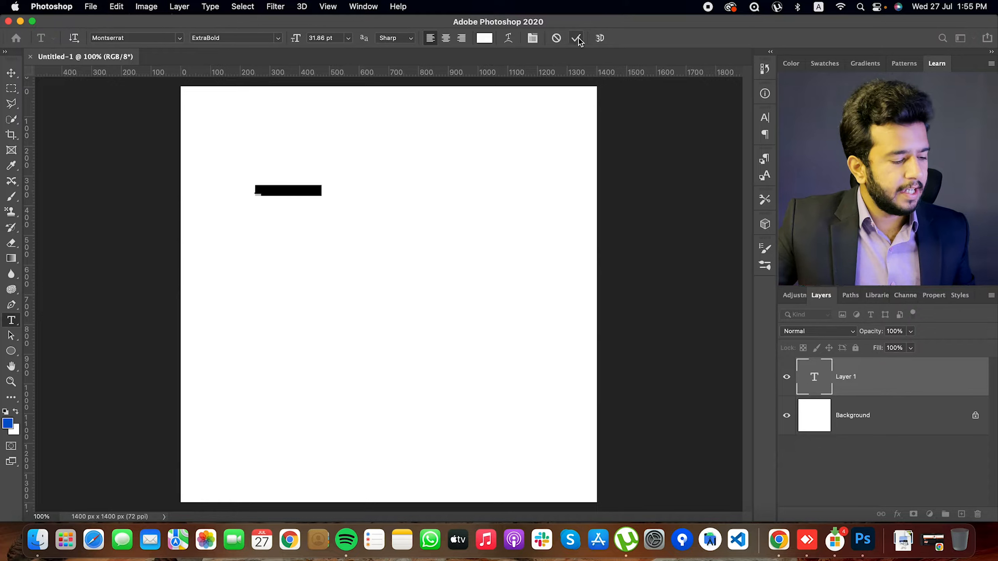
key(BackSpace)
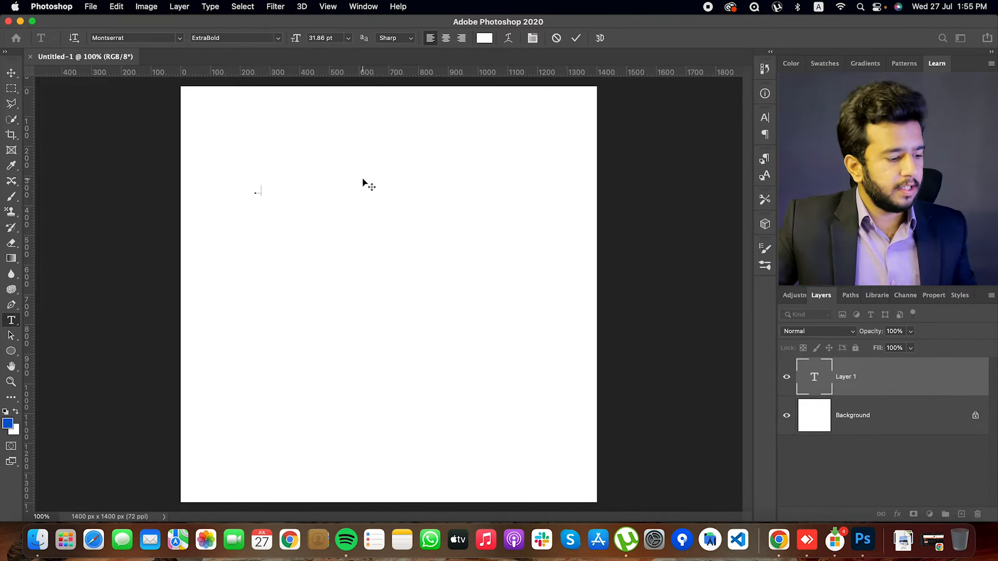
text(A)
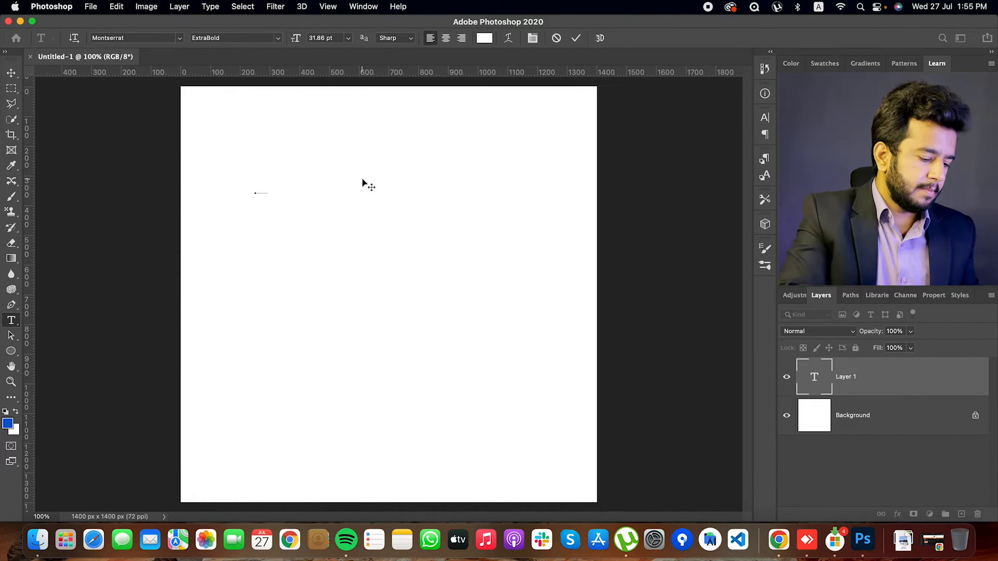
key(BackSpace)
key(BackSpace)
text(Logo)
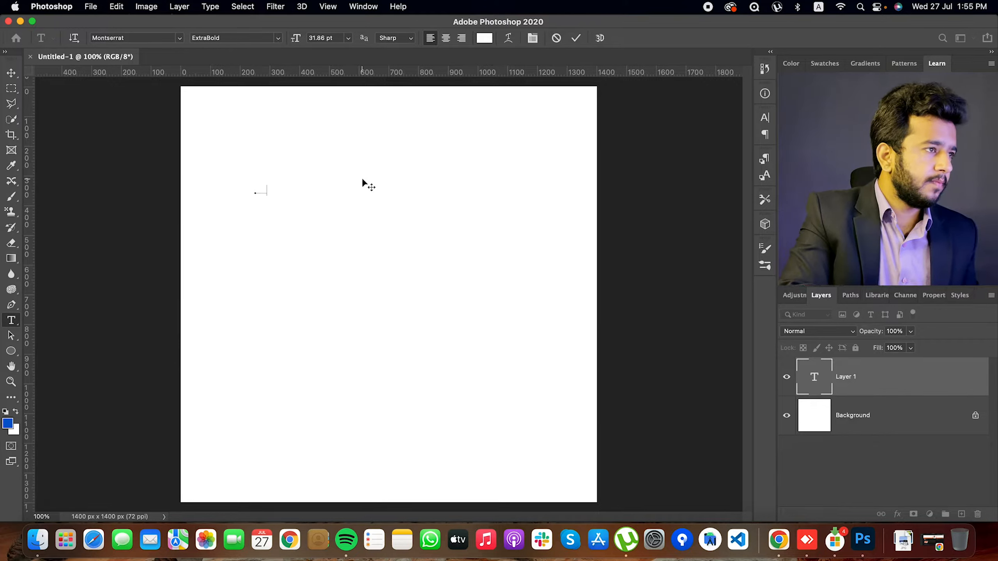
Step: Recolour the whole text teal blue, about #0581aa
key(ctrl+a)
click(484, 38)
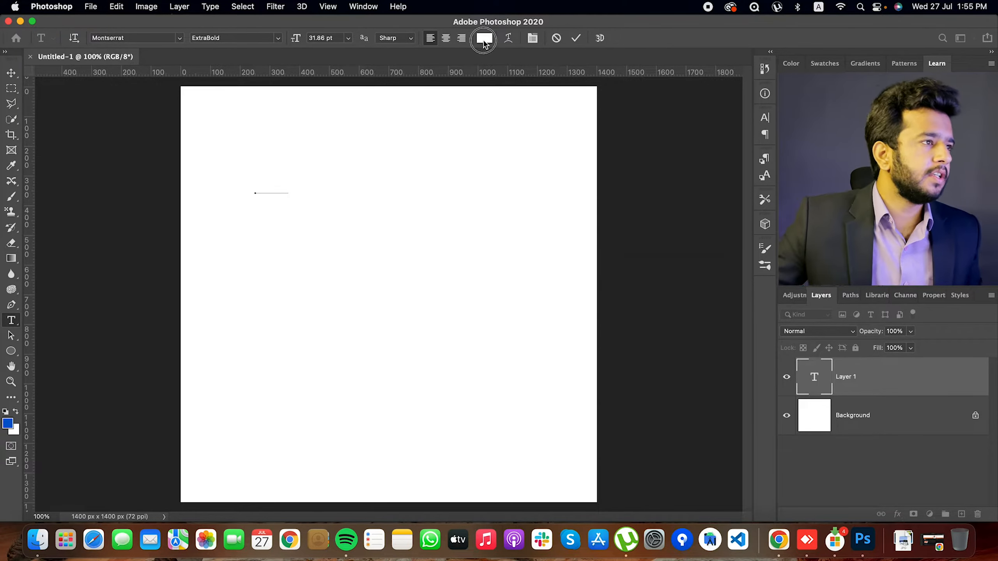
click(677, 368)
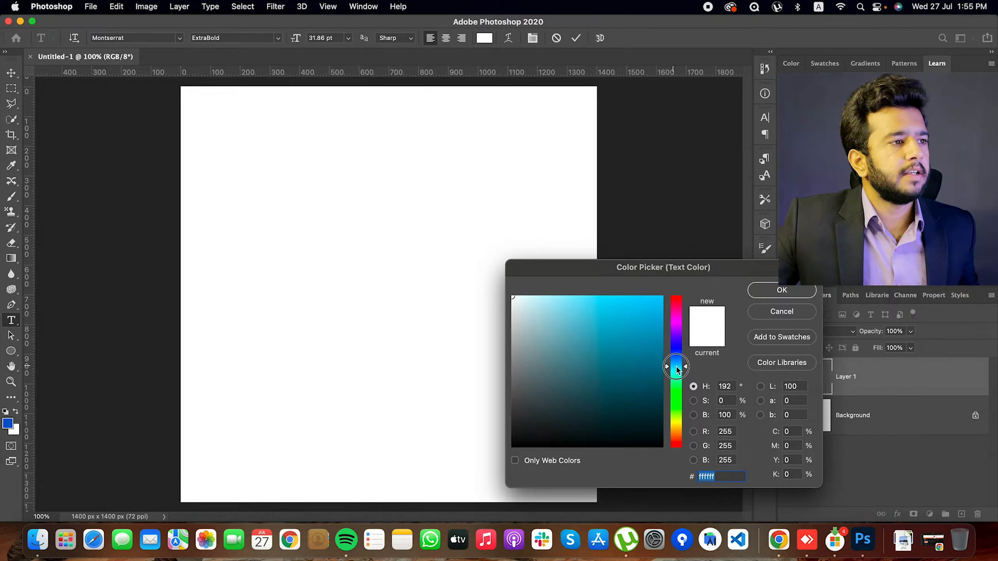
click(658, 346)
drag(684, 366, 685, 365)
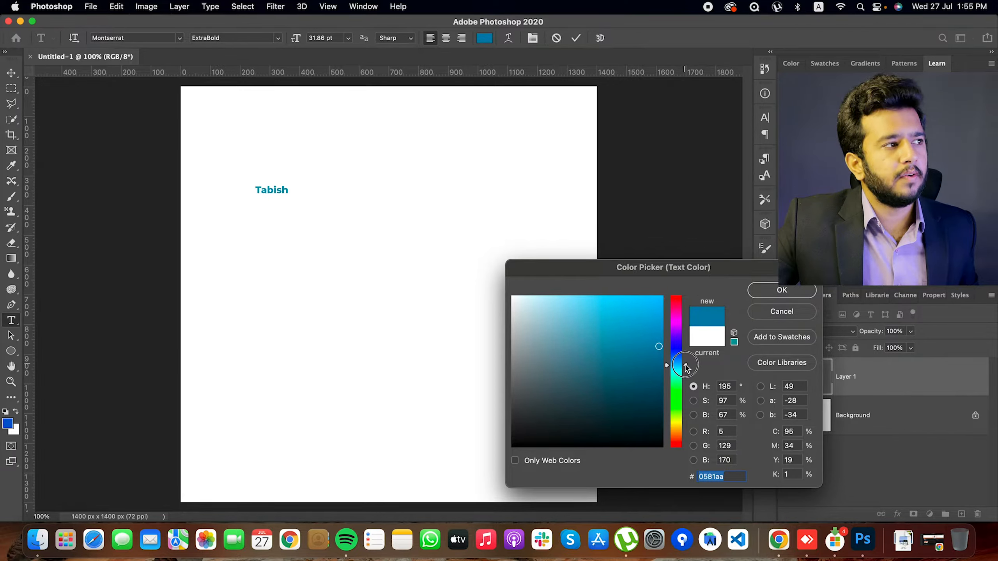
click(806, 293)
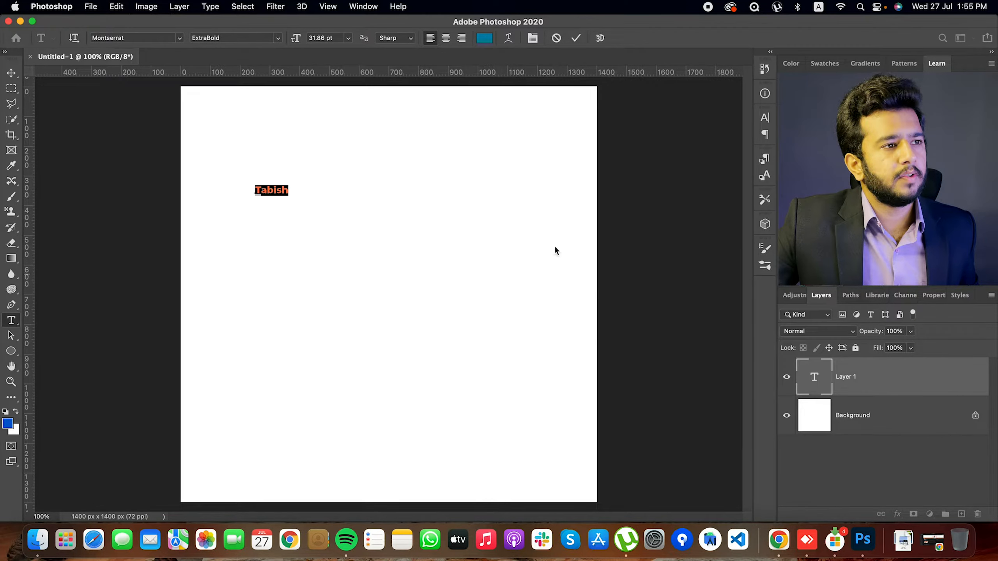
Step: Scale the text up proportionally to about three-fifths of the canvas width, apply the transform and keep the text layer selected
click(11, 73)
drag(287, 194, 511, 269)
click(601, 38)
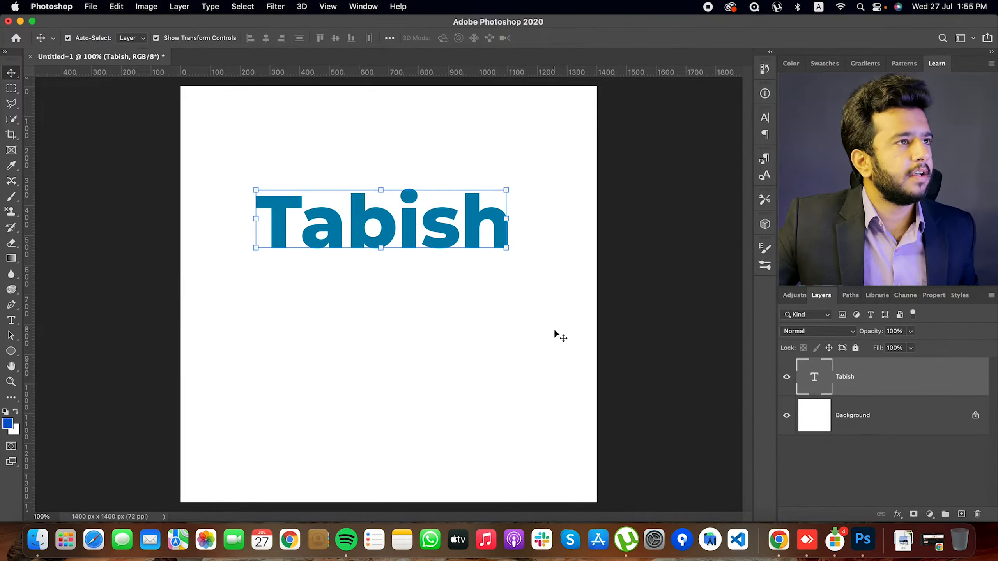
click(553, 329)
click(387, 241)
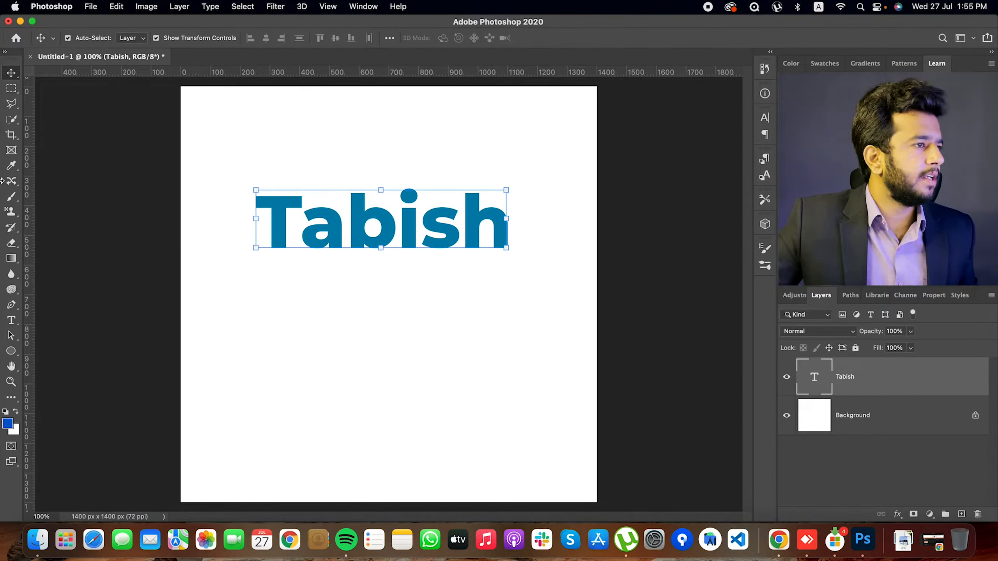
Step: Draw a rectangle of about 427 × 351 px below the text and fill it with the text's teal blue
click(13, 355)
click(51, 350)
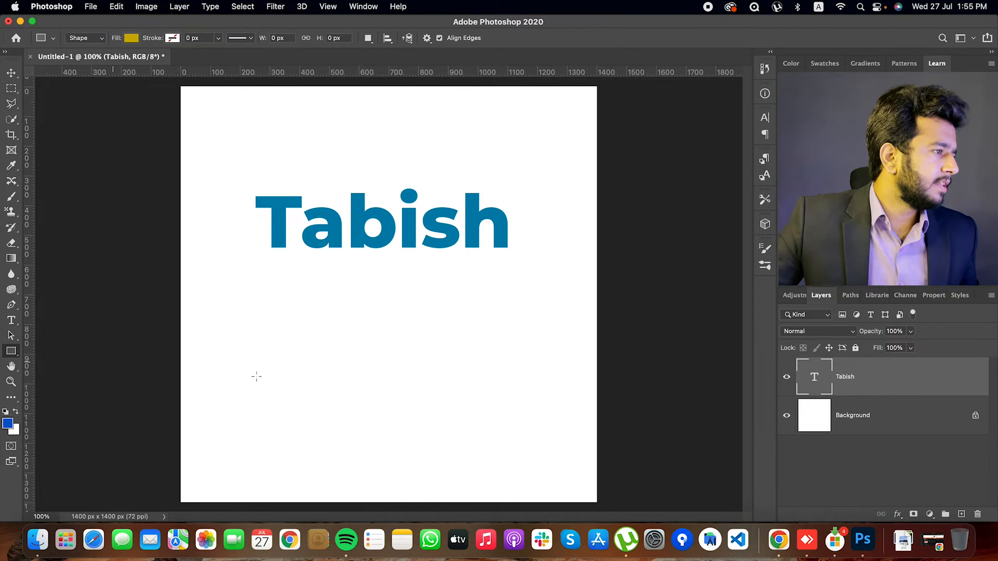
drag(321, 306, 448, 411)
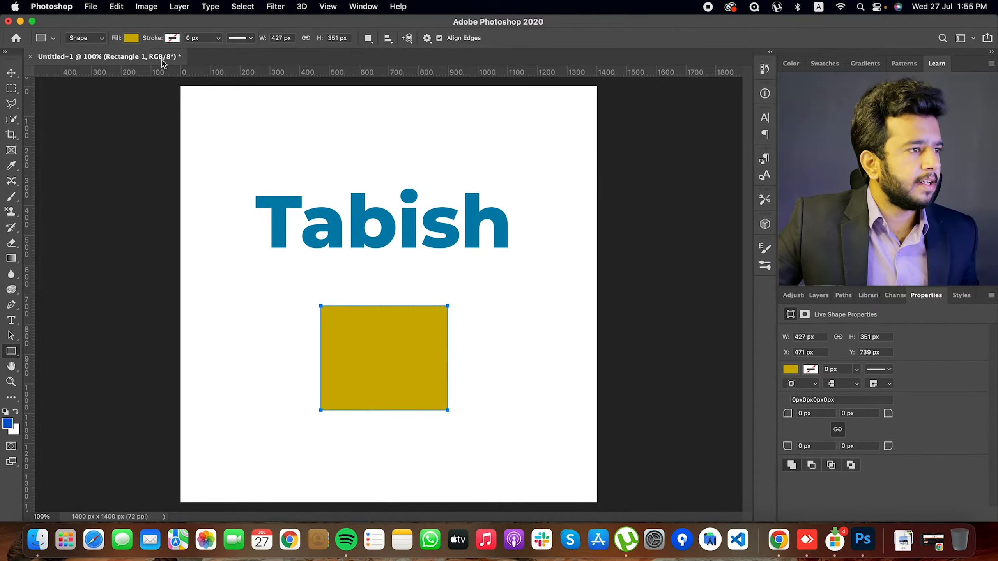
click(132, 38)
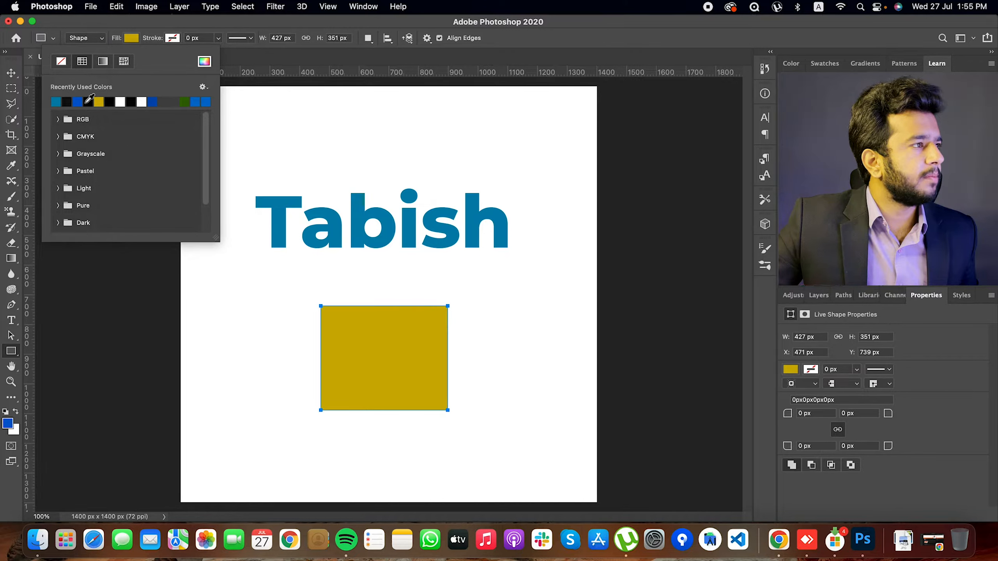
click(56, 101)
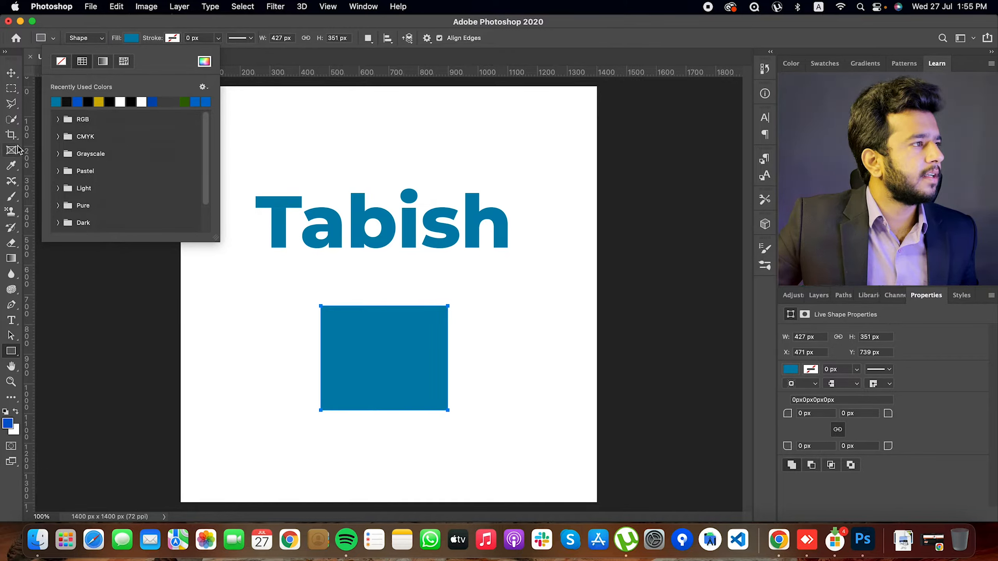
click(11, 73)
click(358, 461)
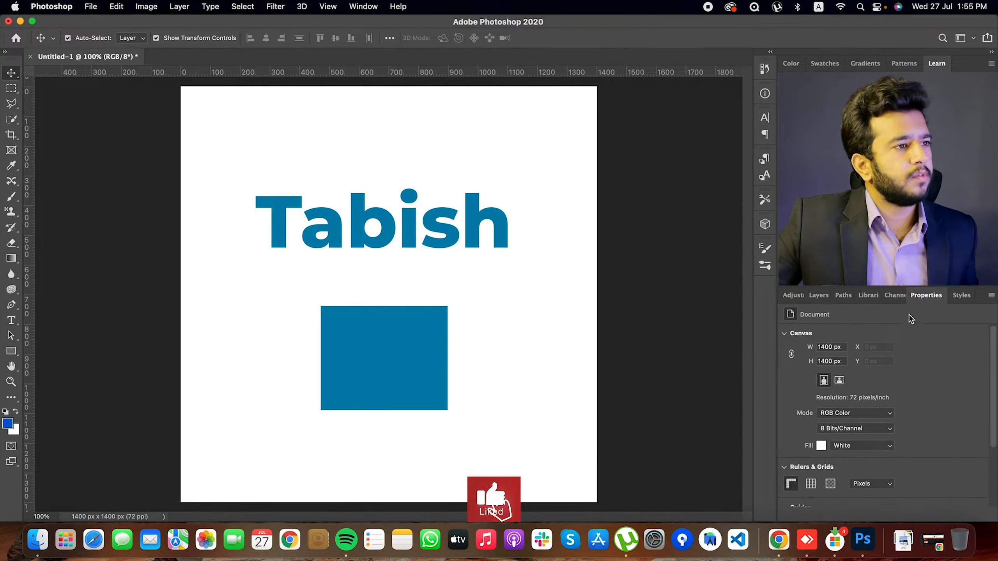
Step: Show the document's layers and select the rectangle and text layers in turn, ending on the text layer
click(822, 297)
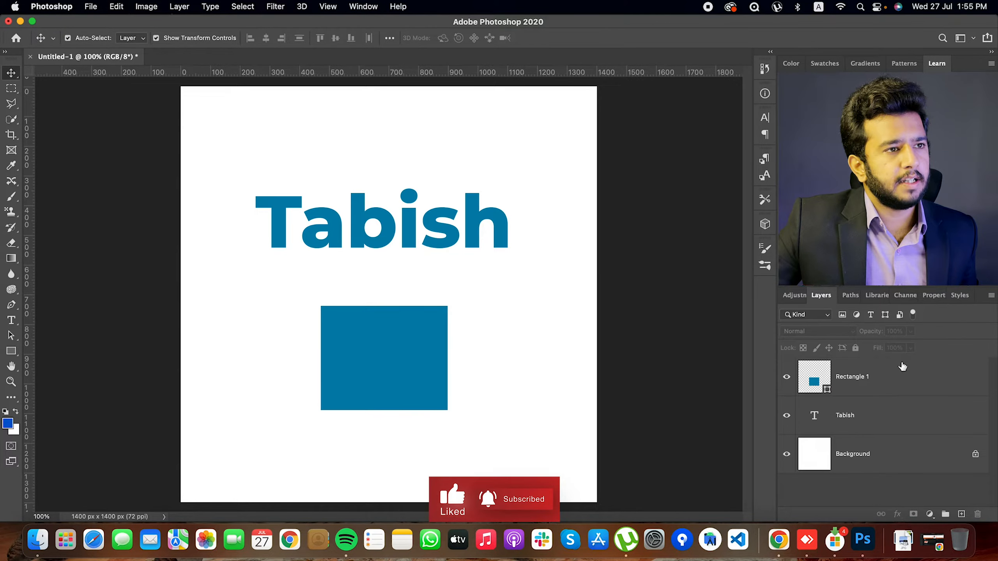
click(891, 389)
click(911, 412)
click(922, 377)
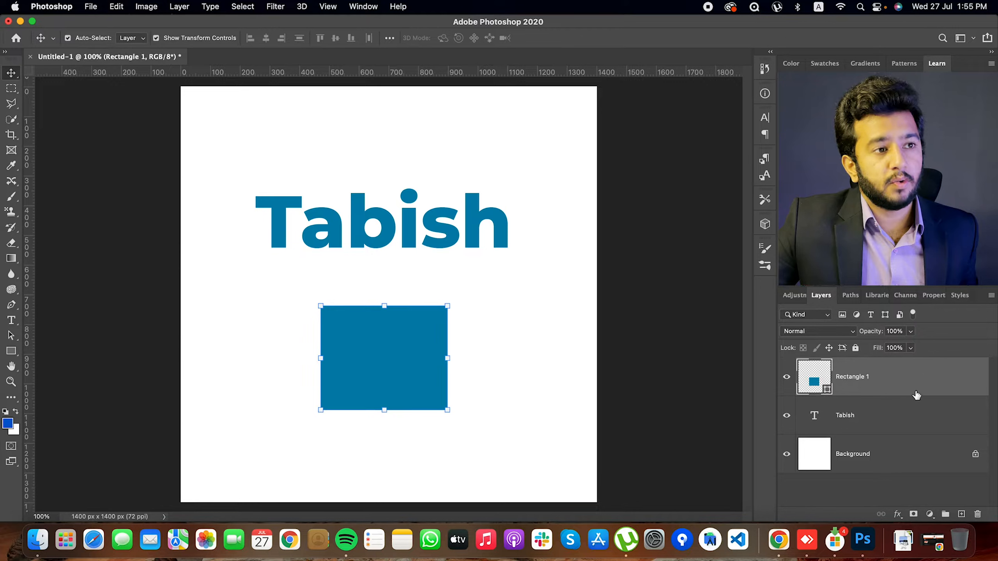
click(911, 411)
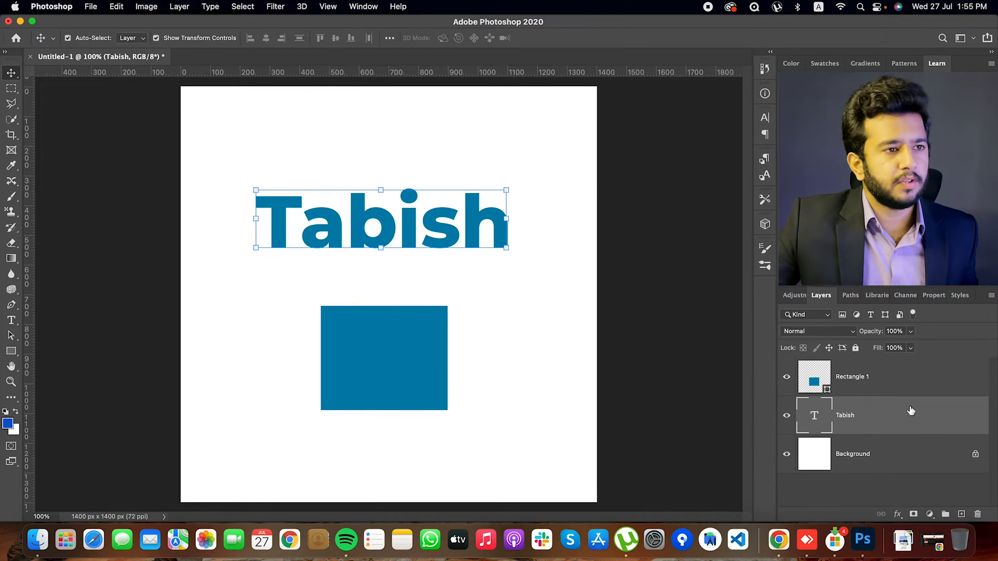
click(919, 381)
click(893, 427)
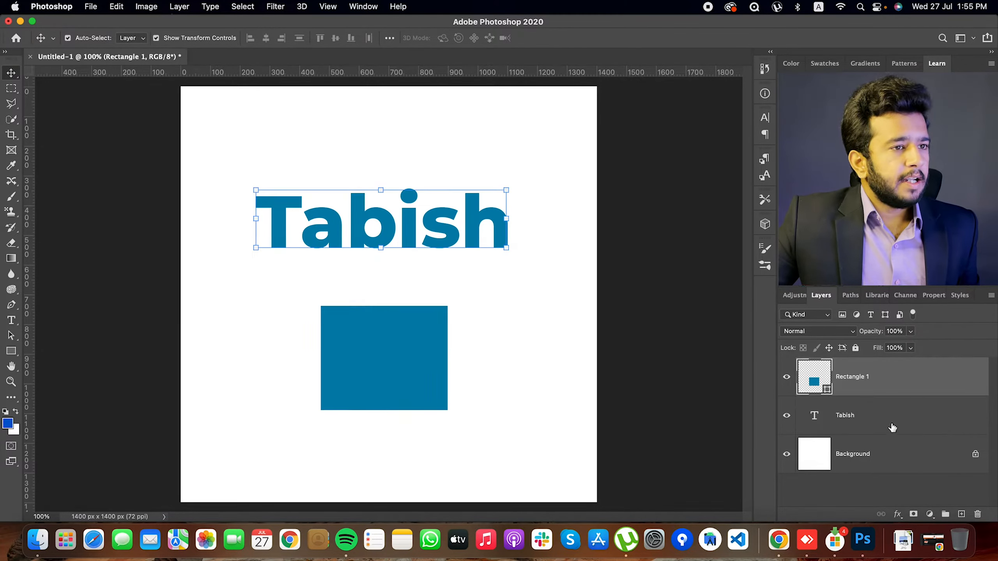
Step: Look over the effects offered in the text layer's Blending Options without applying any
right_click(914, 417)
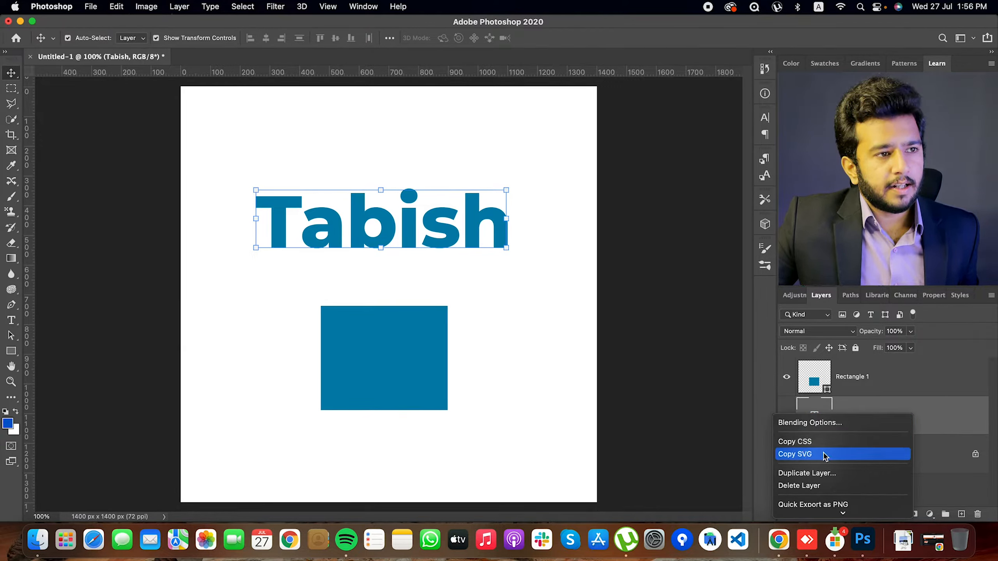
click(827, 424)
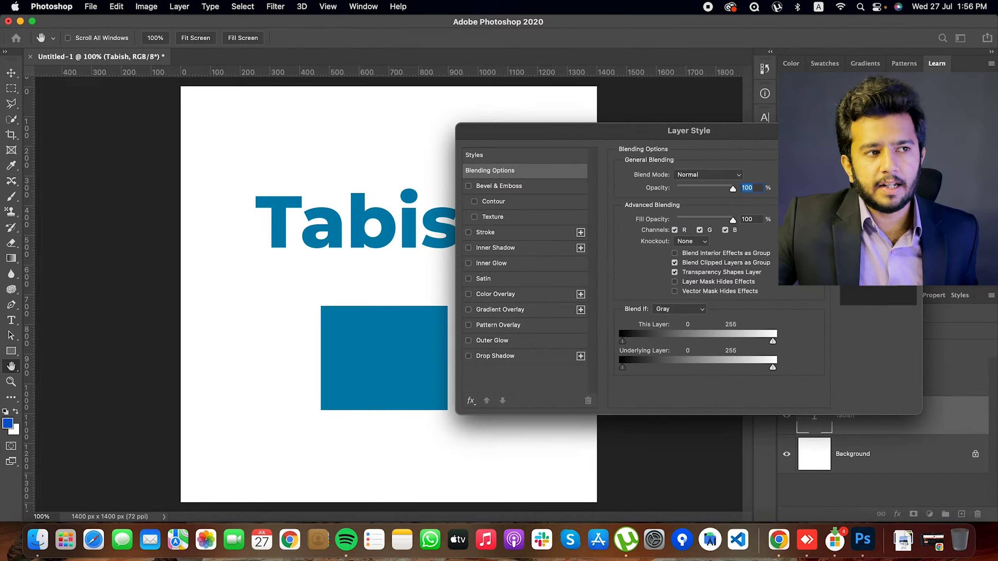
drag(736, 132, 469, 127)
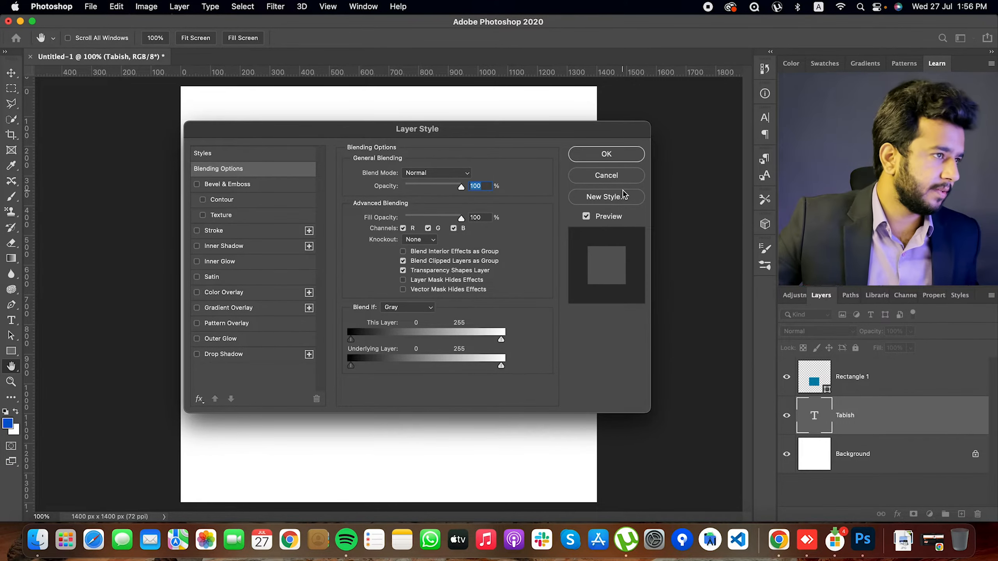
click(616, 176)
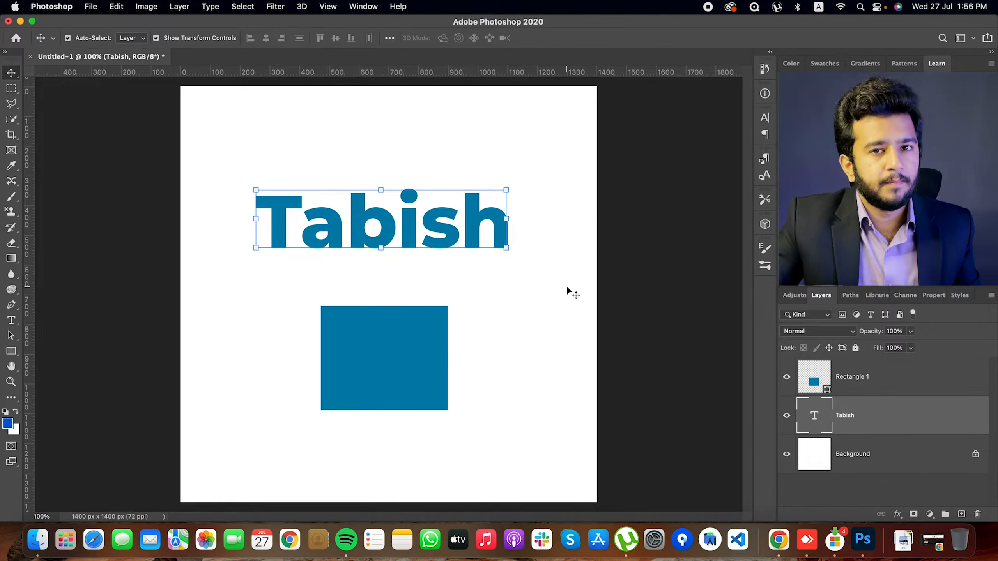
Step: Show the layer style presets, apply the drop shadow preset from Basics to the text, and deselect the layer
click(361, 7)
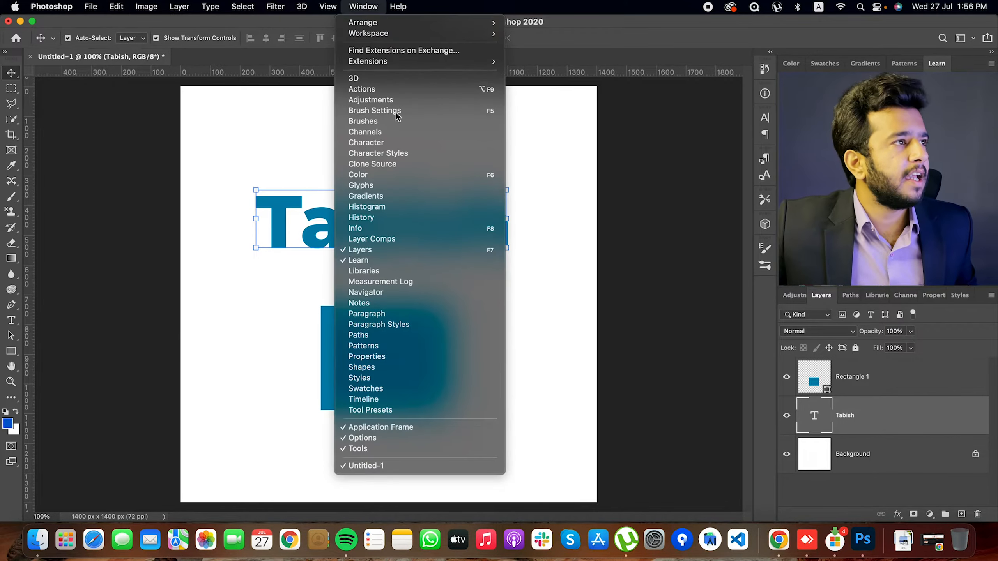
click(372, 378)
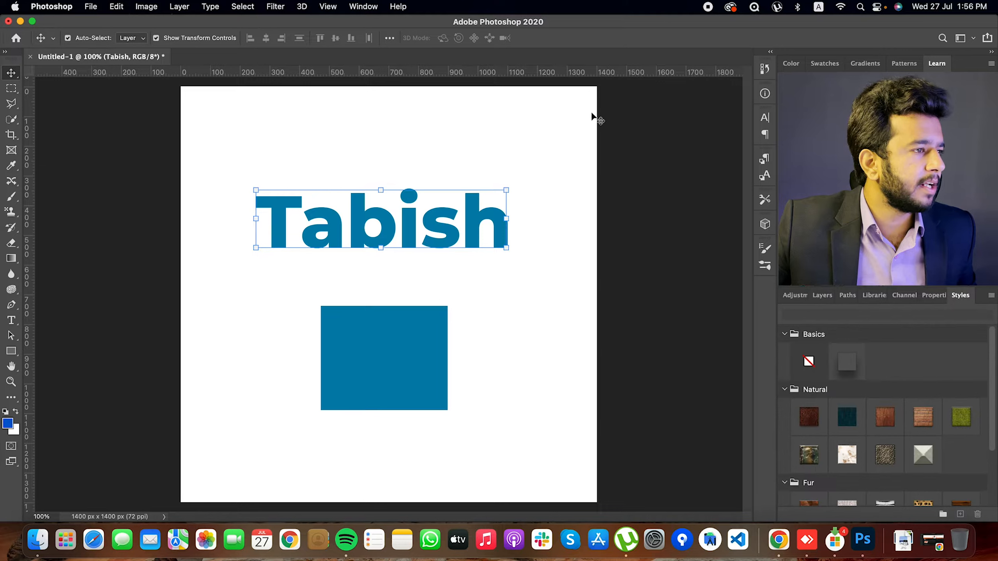
click(808, 363)
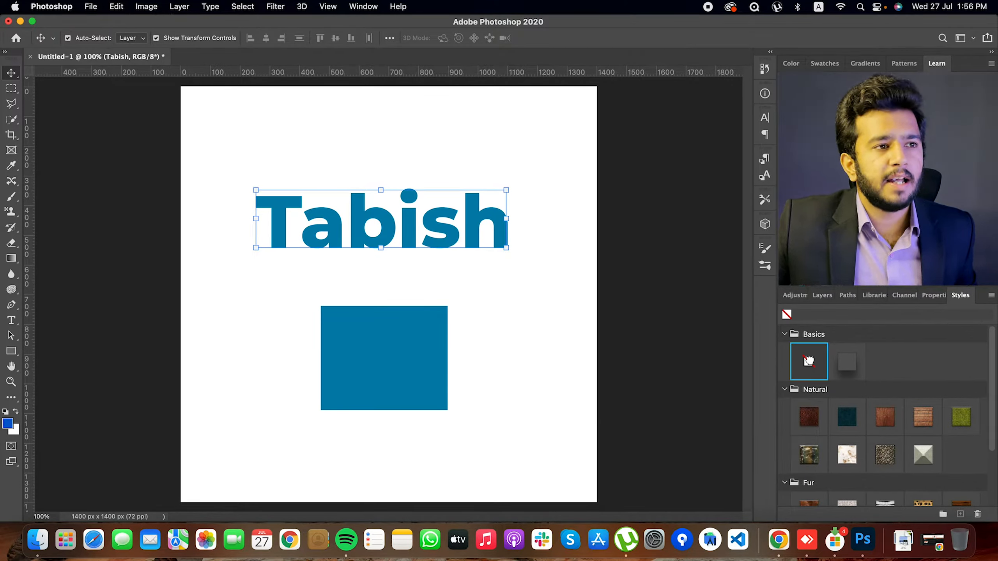
scroll(903, 421, down, 3)
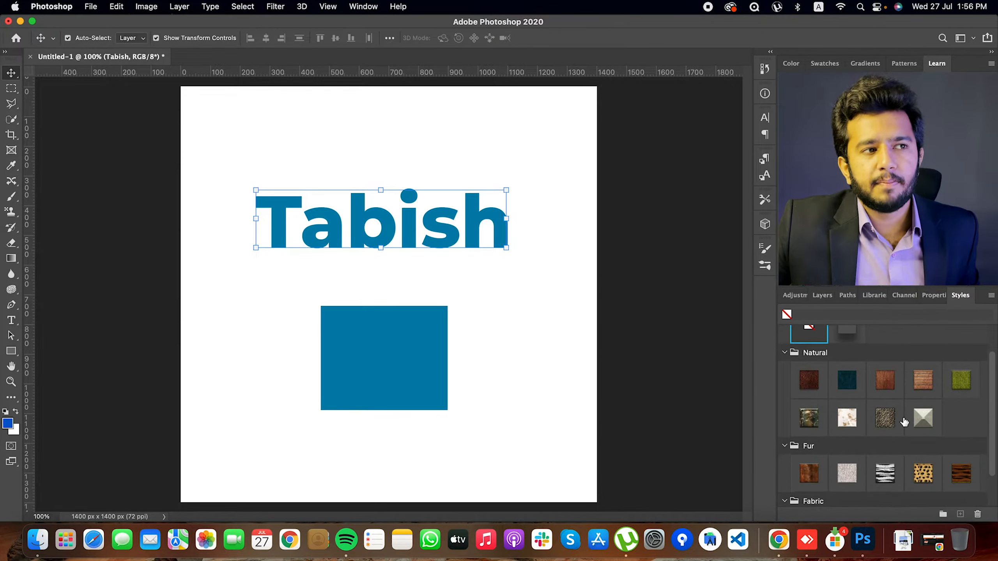
scroll(904, 421, up, 3)
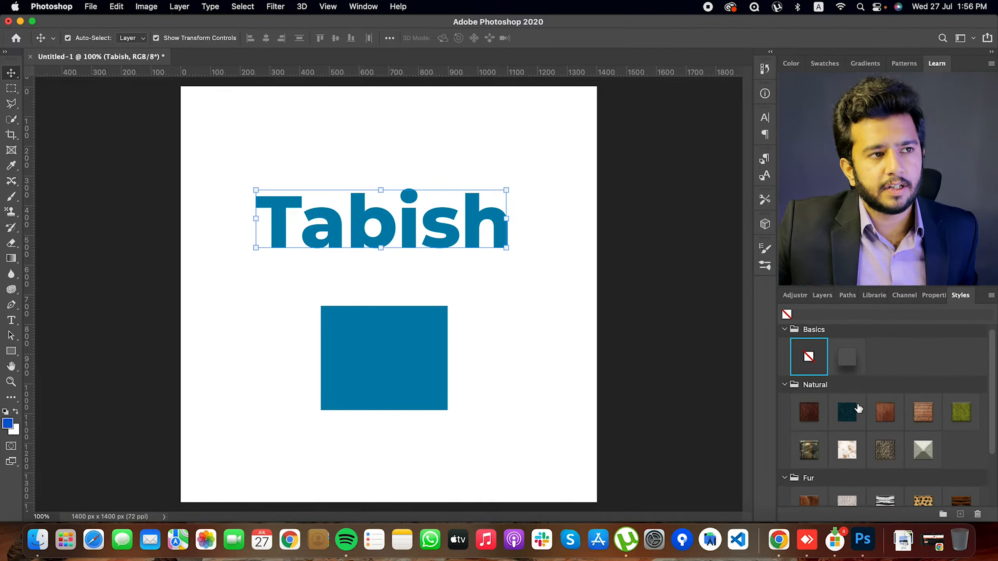
click(849, 364)
click(614, 340)
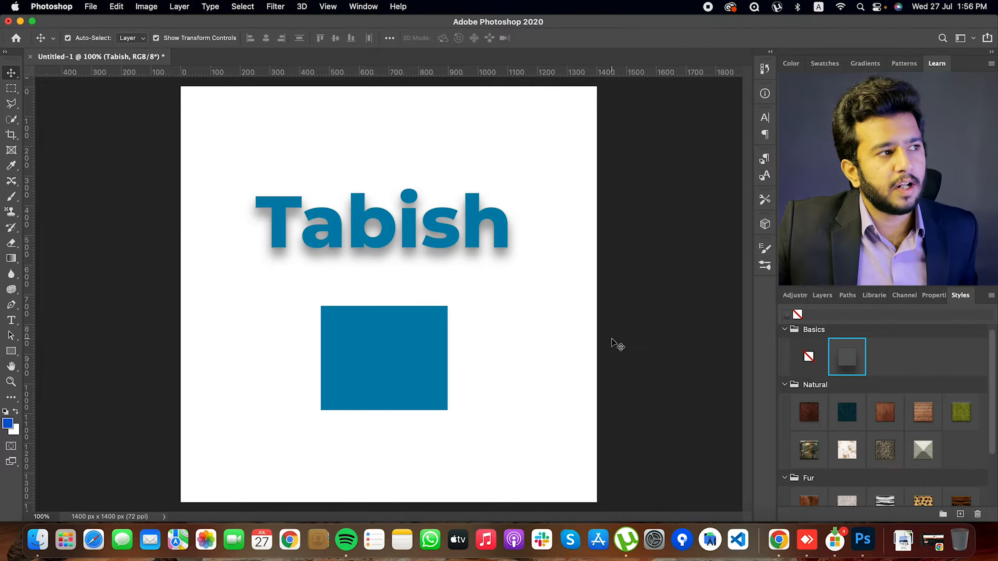
Step: Browse the Natural and Basics style presets with no layer selected, picking several of them in turn
click(805, 411)
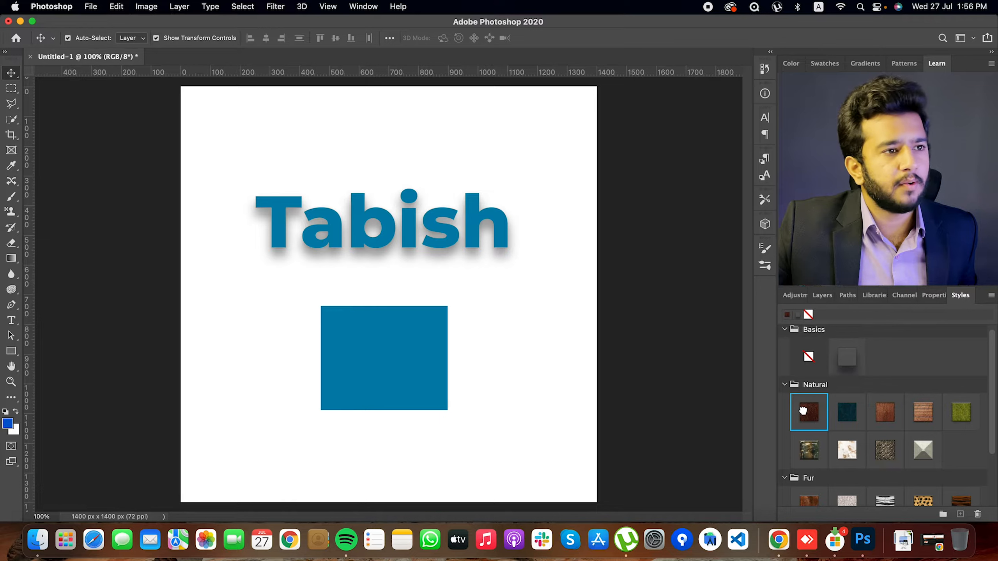
click(862, 411)
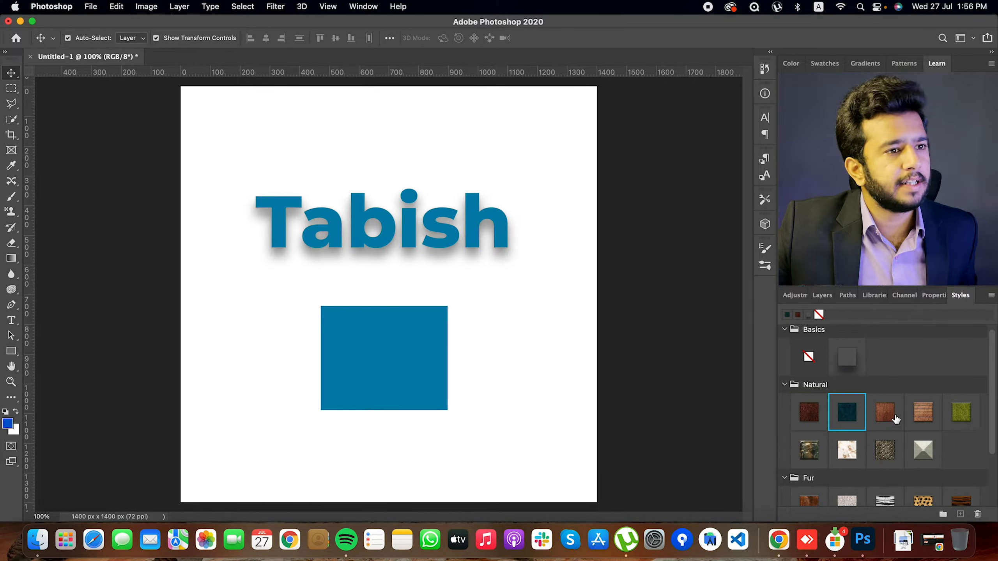
click(896, 419)
click(922, 411)
click(976, 413)
scroll(950, 417, down, 1)
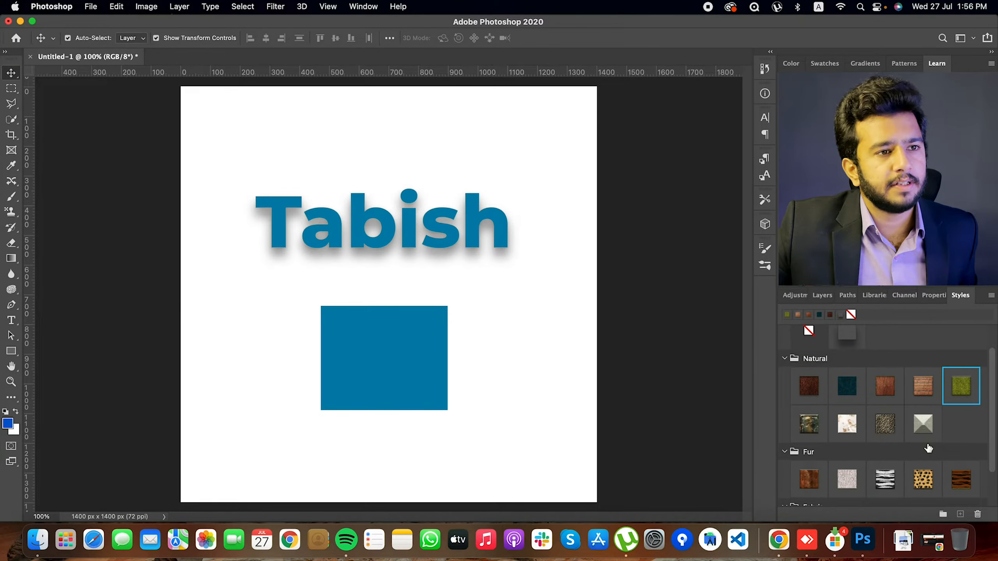
click(847, 423)
click(809, 423)
click(885, 423)
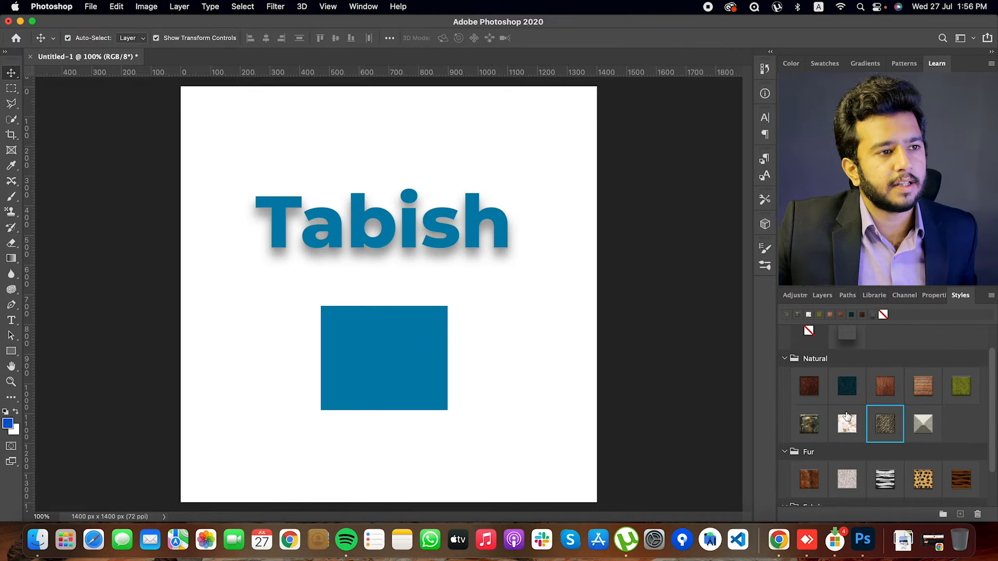
scroll(876, 413, up, 1)
click(855, 369)
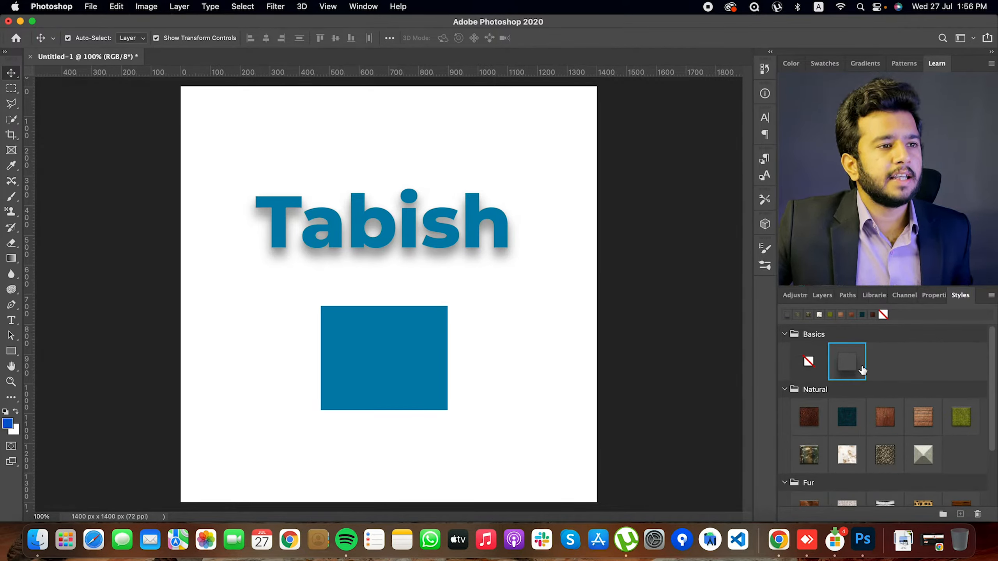
Step: Show the document's layers and toggle the visibility of the text layer's drop shadow effects to compare the text with and without them
click(823, 300)
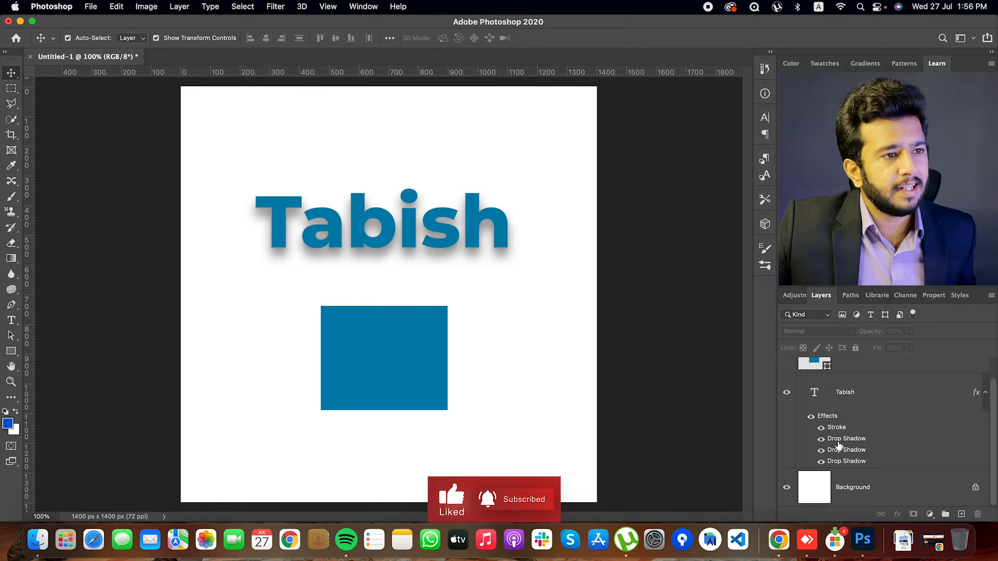
click(821, 461)
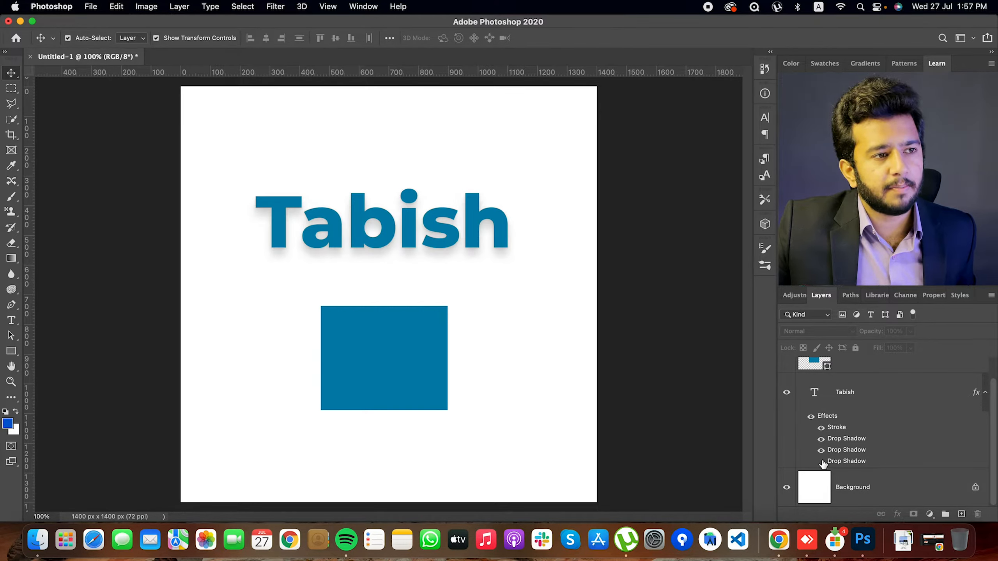
click(821, 451)
click(821, 451)
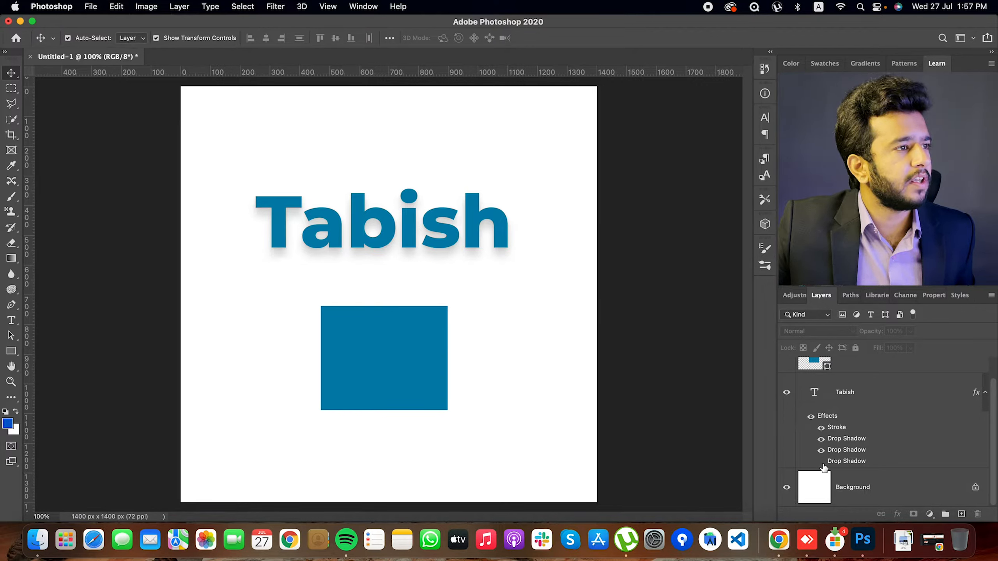
click(821, 461)
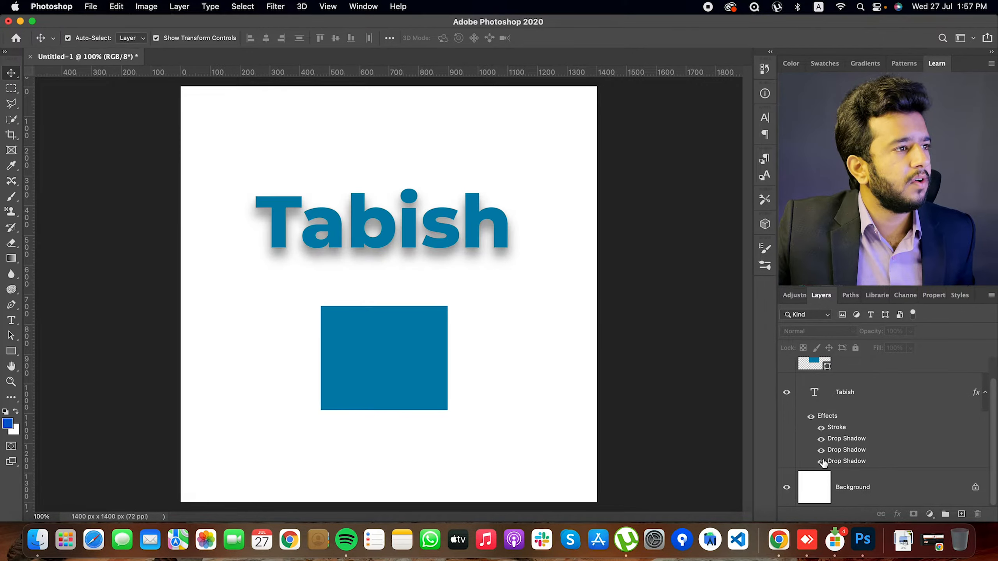
click(821, 439)
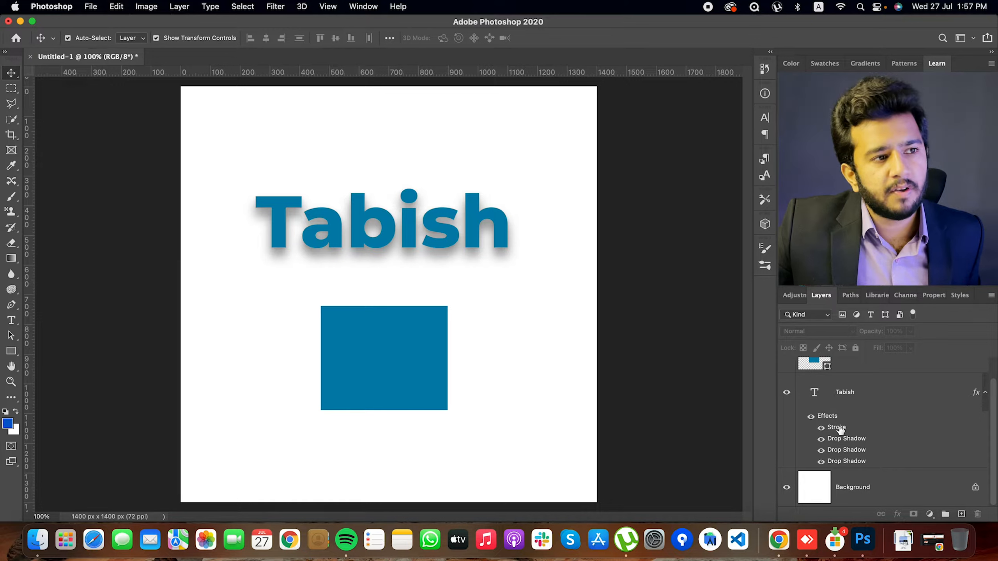
Step: Delete all effects from the text layer and deselect it
drag(827, 416, 977, 516)
click(435, 223)
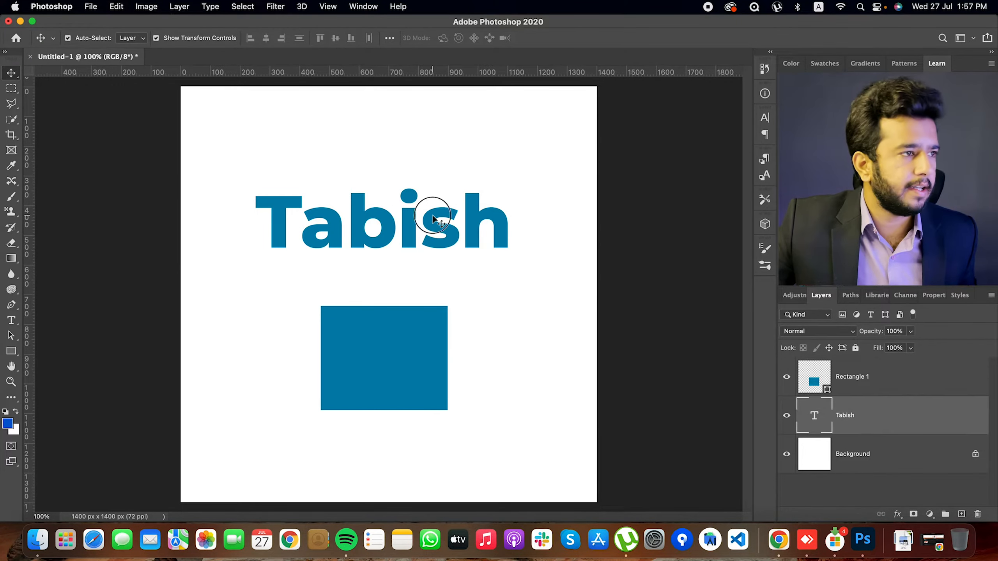
click(669, 328)
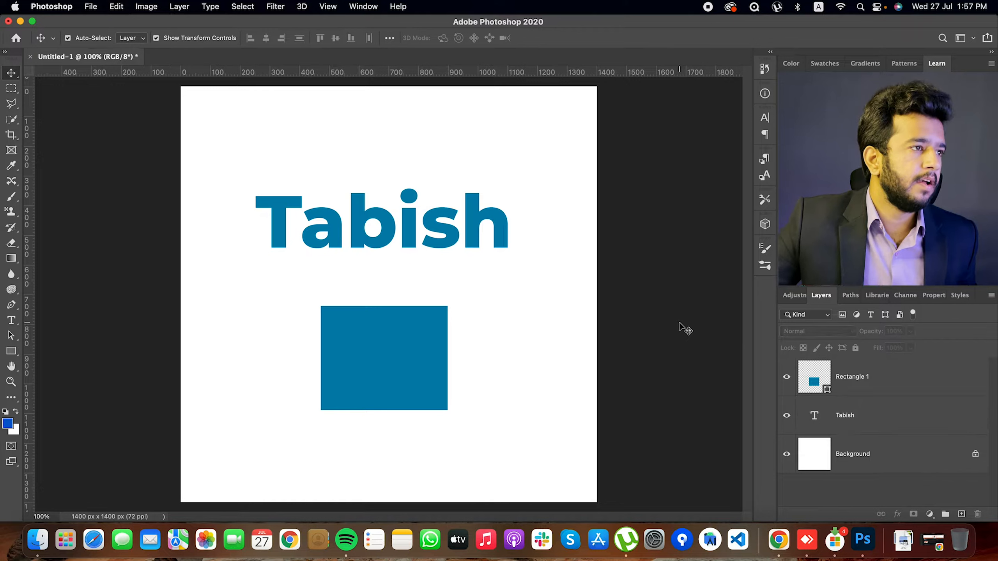
Step: Look at the rectangle layer's Blending Options and close the dialog without applying anything
click(911, 381)
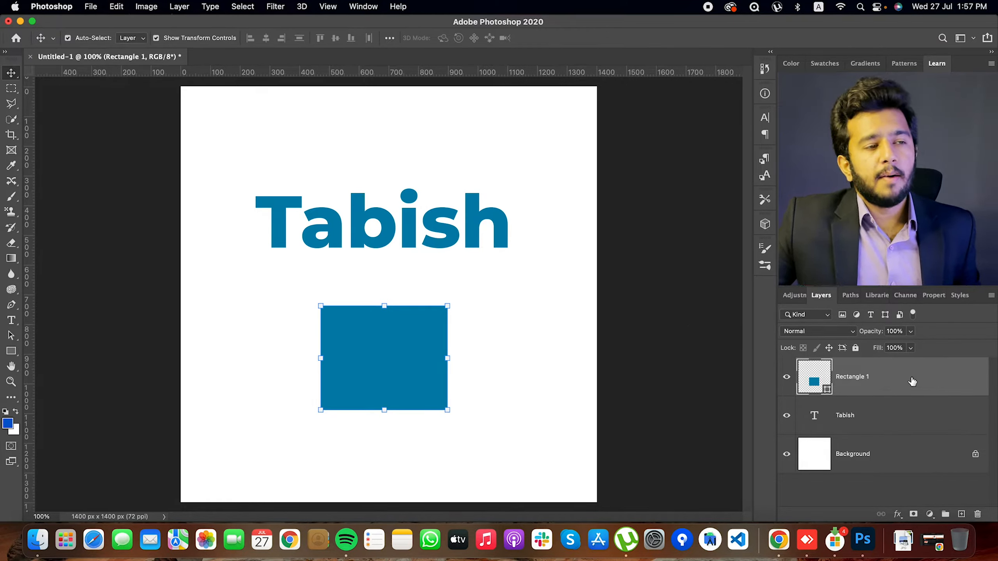
right_click(911, 381)
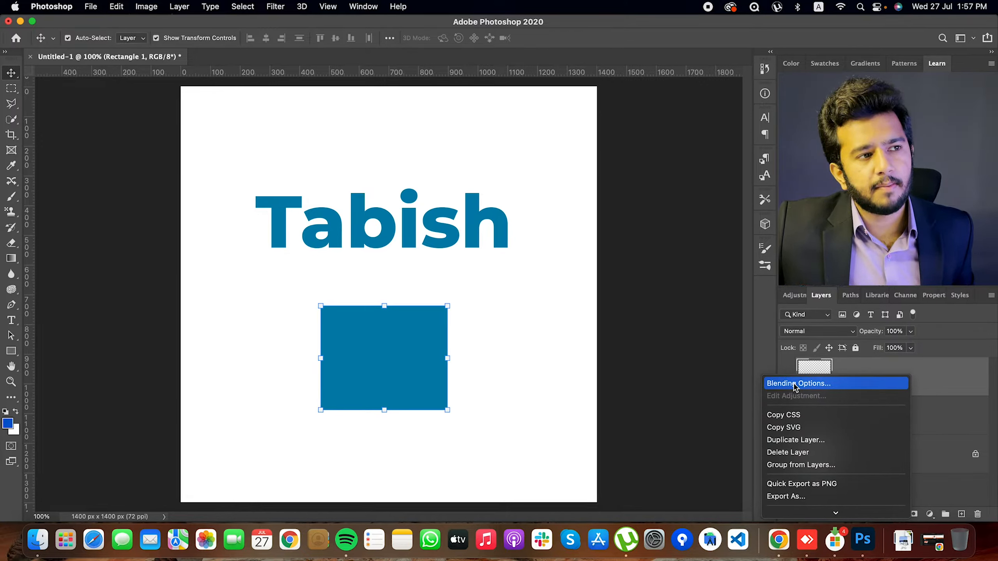
click(936, 420)
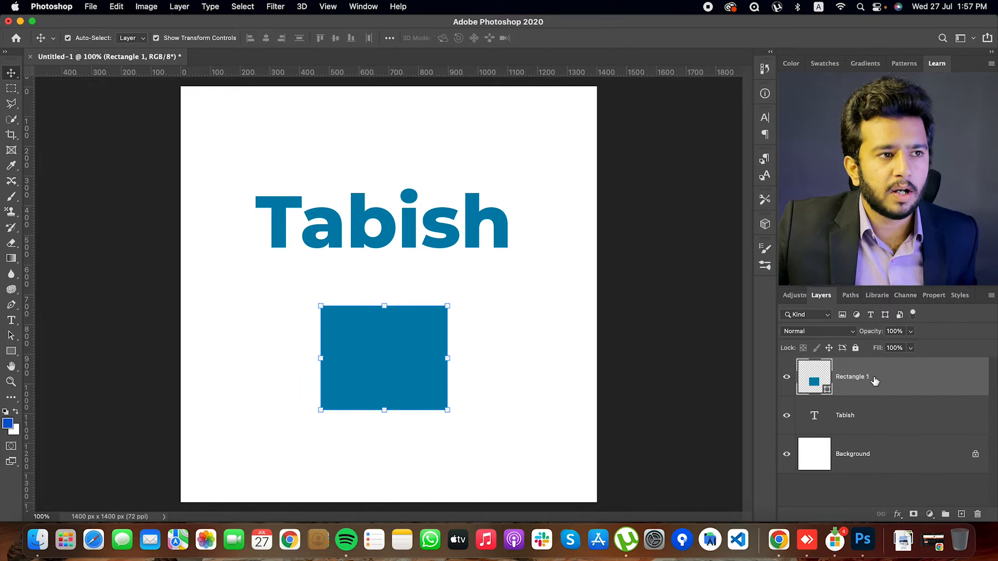
double_click(909, 380)
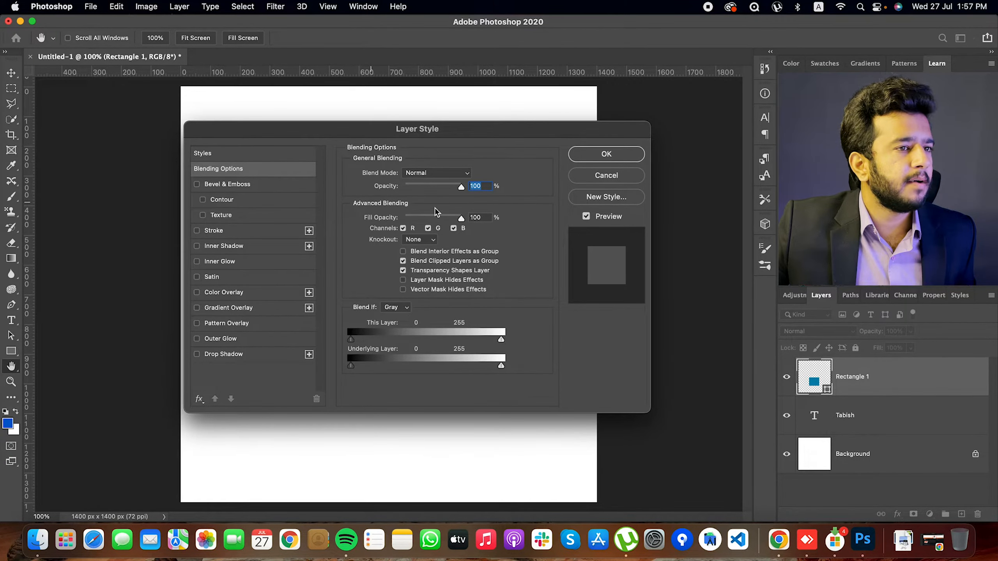
drag(432, 134, 426, 162)
click(608, 254)
Step: Move the text near the top edge of the canvas and open its Layer Style dialog below it
click(419, 244)
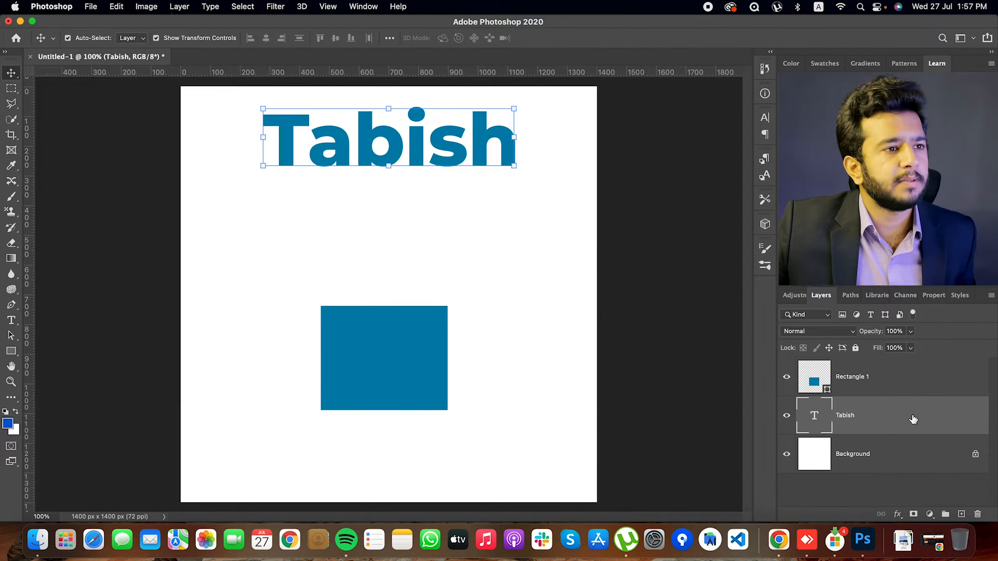
double_click(945, 416)
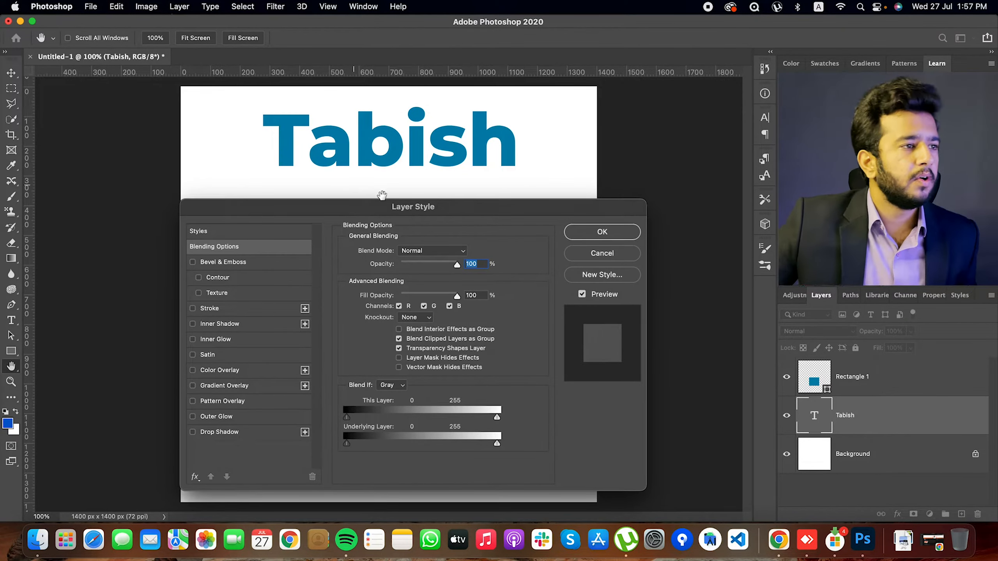
drag(383, 205, 357, 208)
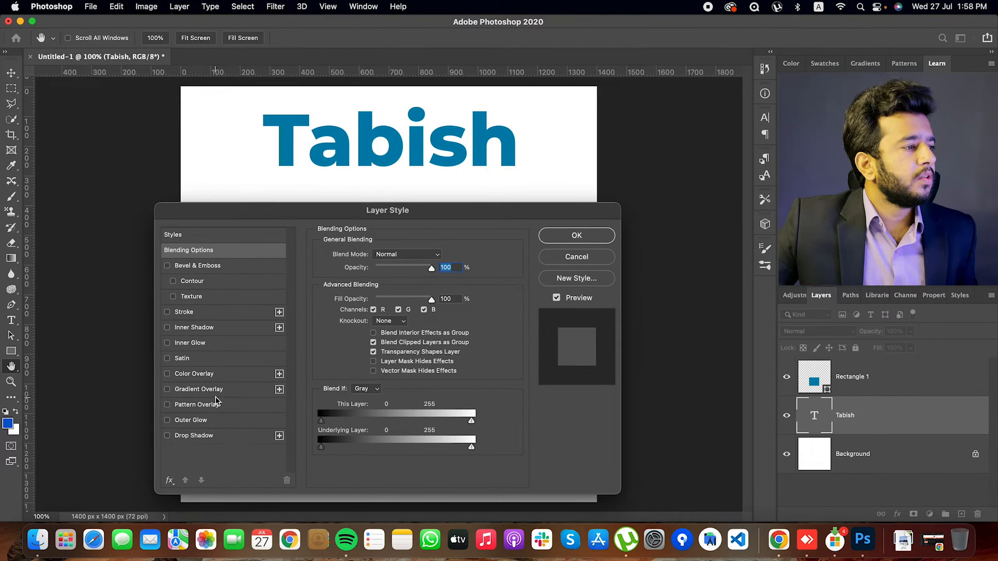
Step: Enable Color Overlay on the text, show its settings, and reposition the dialog so the text stays in view
click(167, 374)
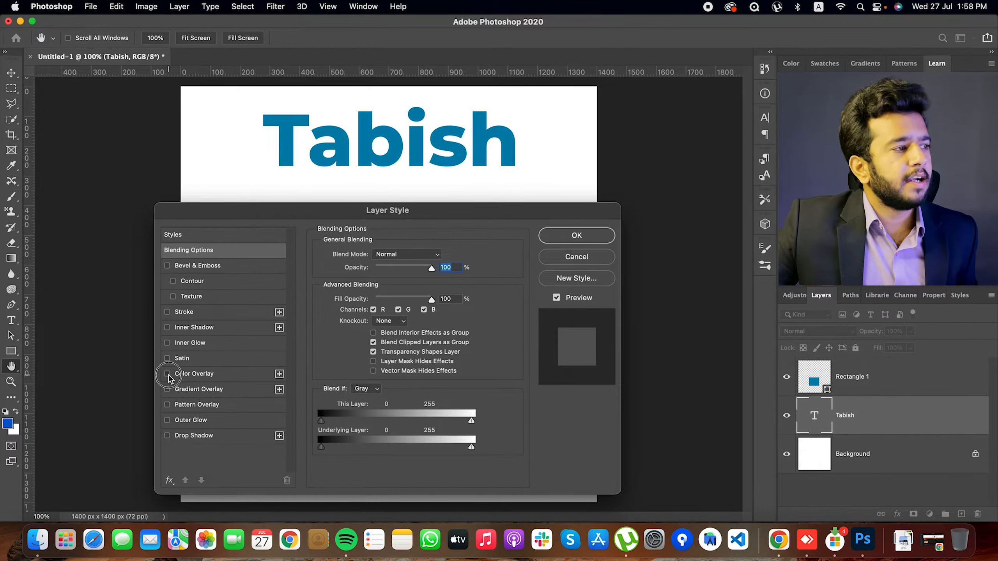
click(240, 378)
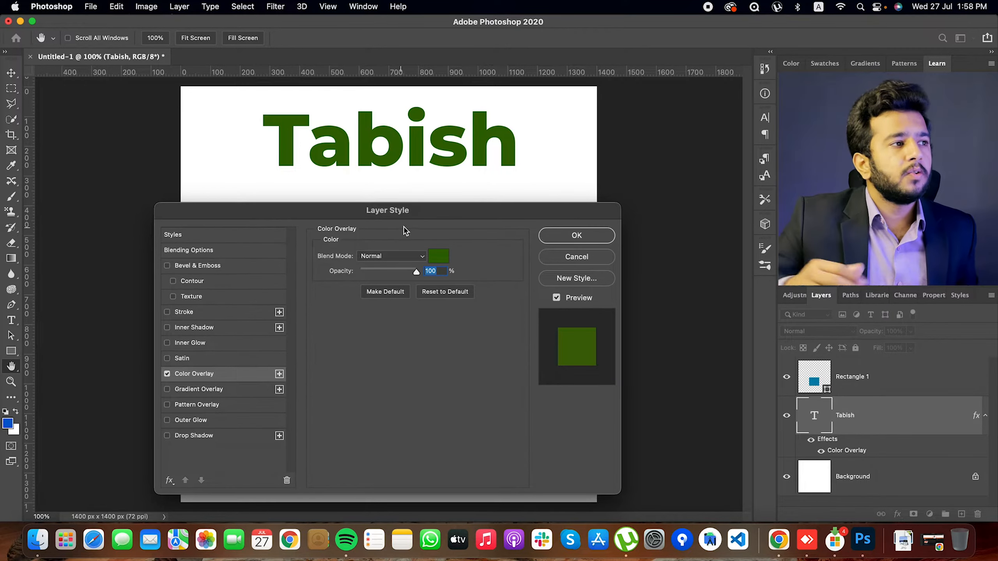
drag(407, 212, 318, 221)
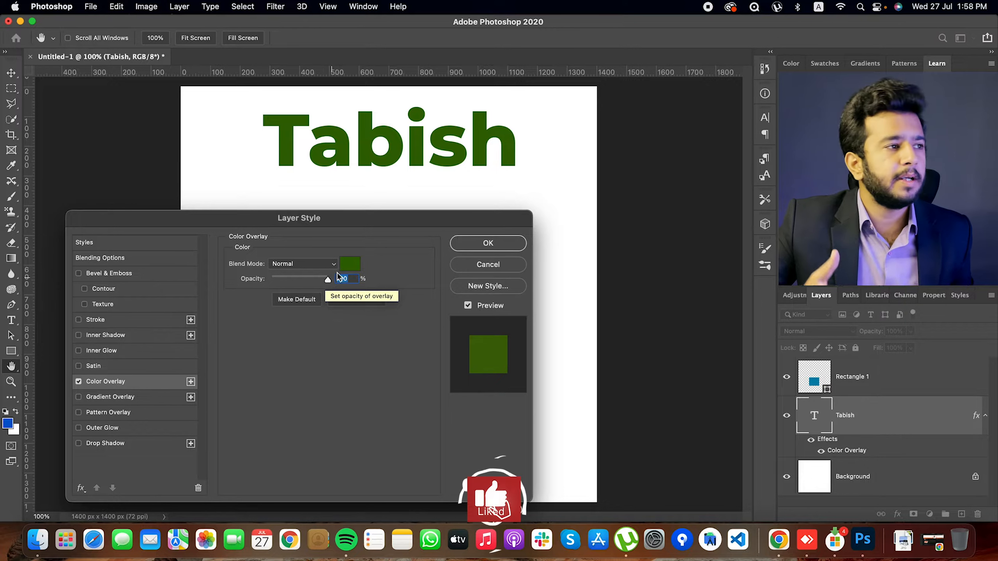
drag(347, 216, 351, 202)
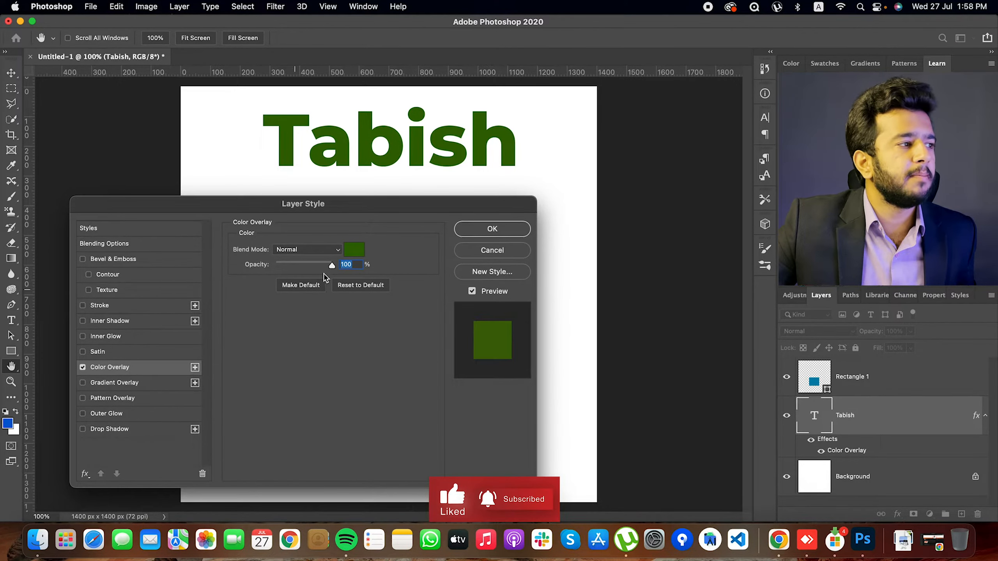
Step: Try the bright green 82cc0e as the text's overlay color and cancel the color change
click(352, 256)
click(630, 370)
click(652, 327)
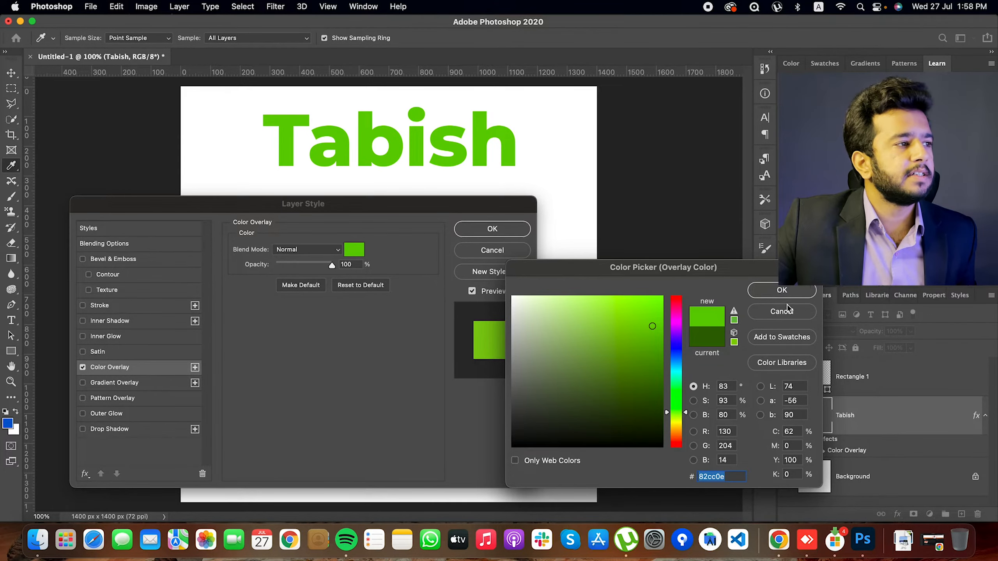
click(781, 312)
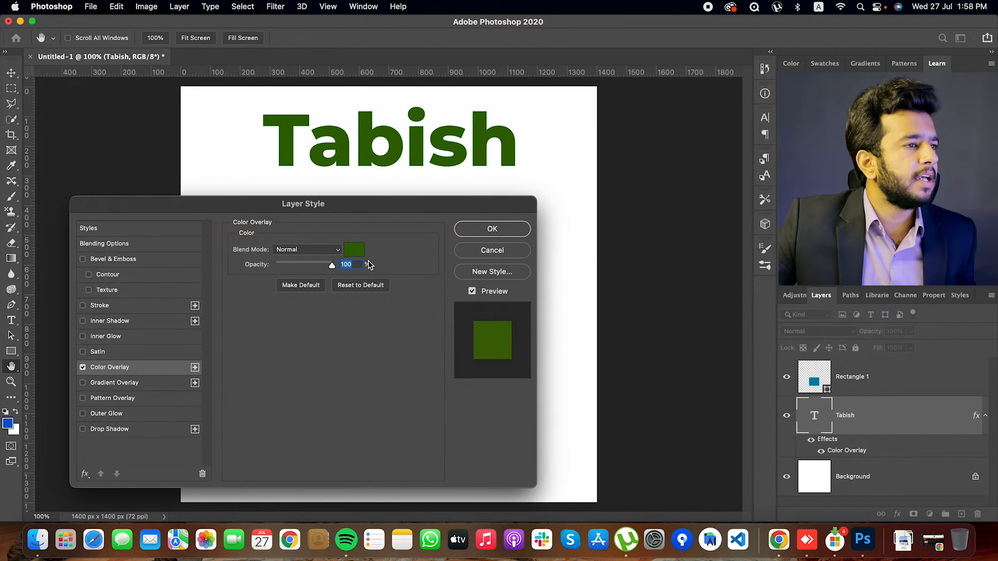
Step: Try the Color Burn, Multiply, Lighten and Screen blend modes on the Color Overlay, returning it to Normal
click(331, 251)
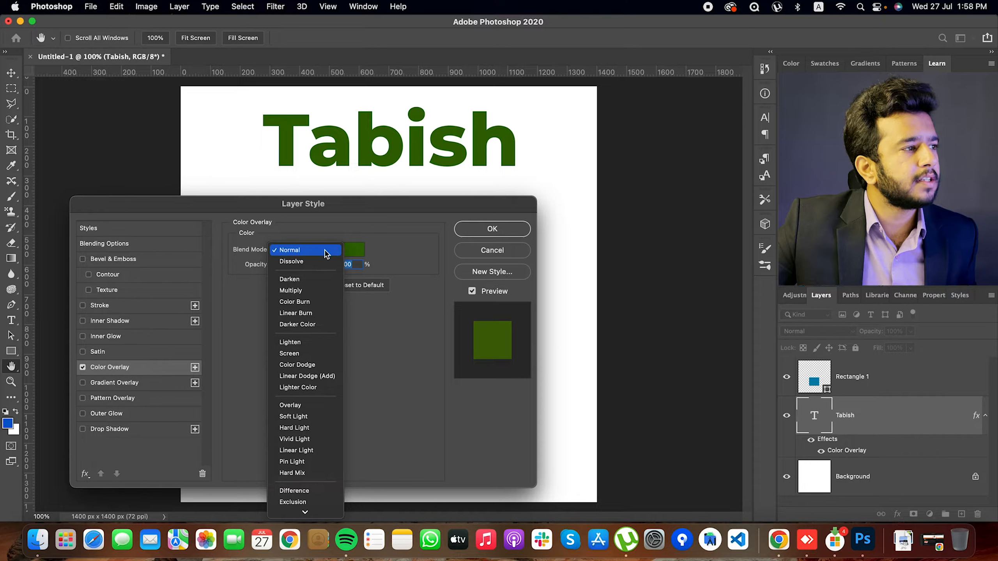
click(307, 301)
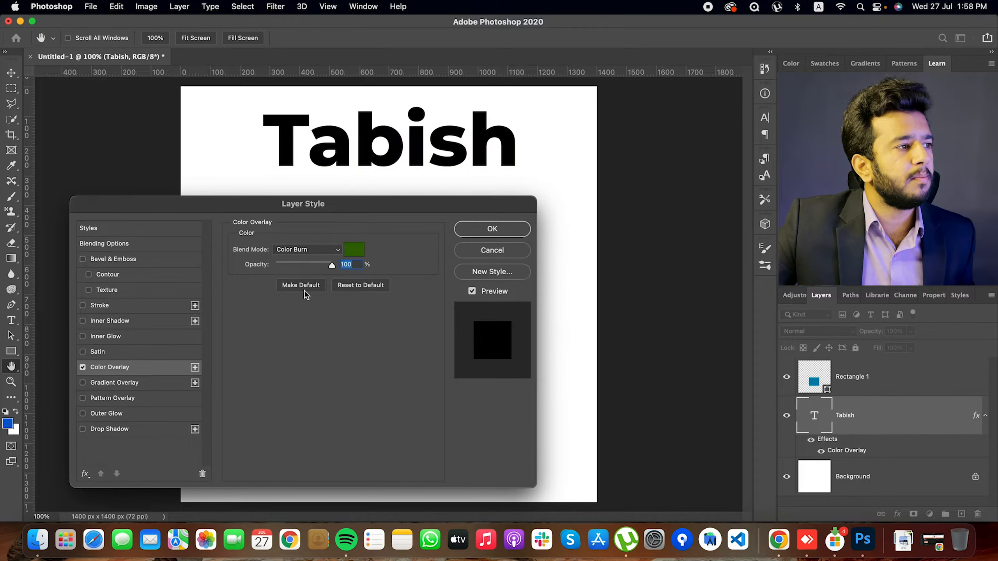
click(337, 252)
click(307, 240)
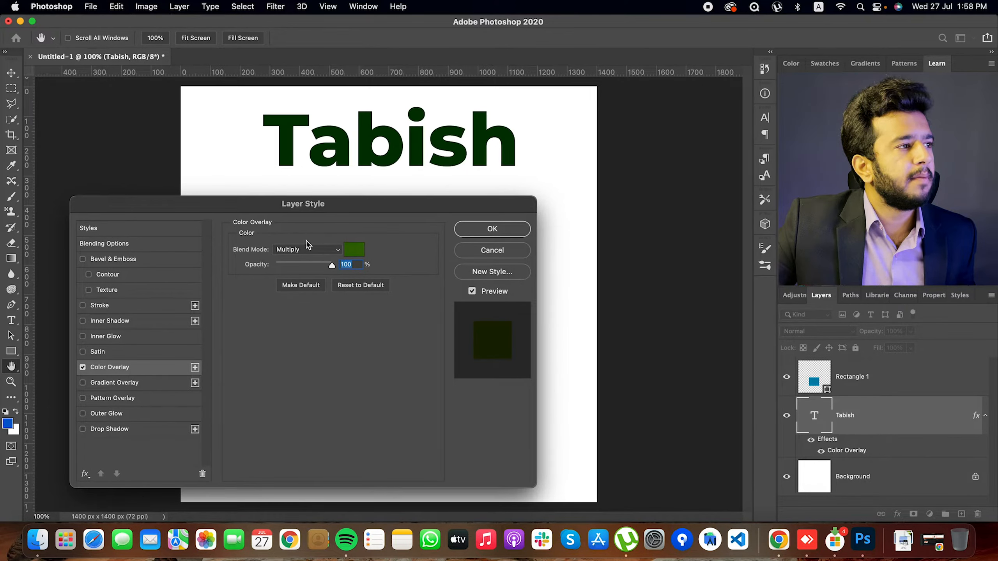
click(326, 250)
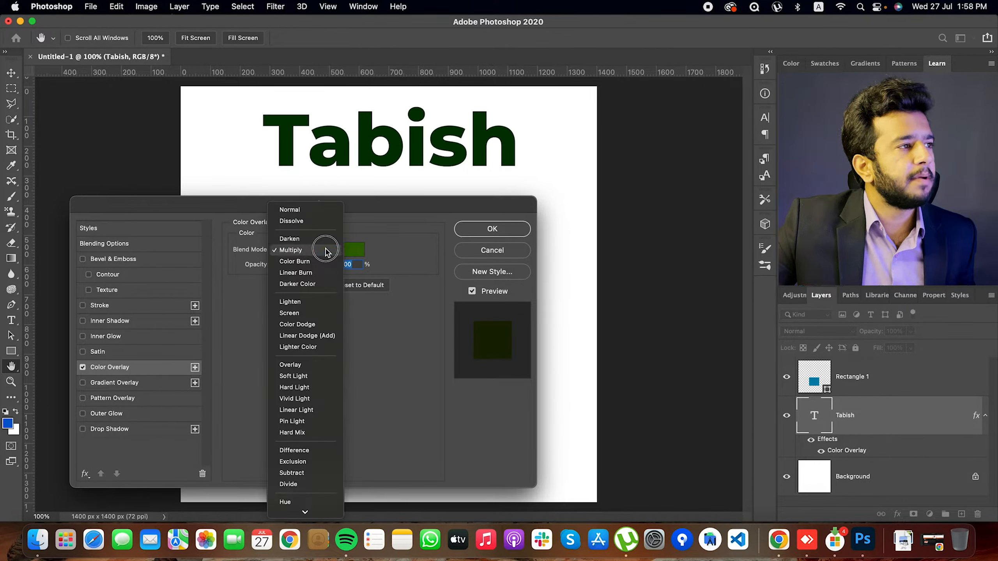
click(293, 306)
click(300, 250)
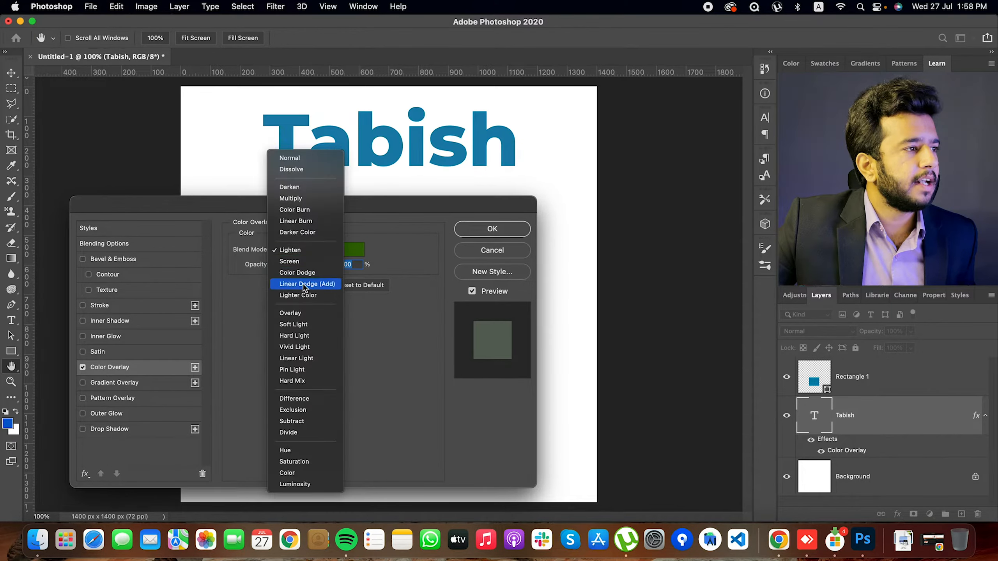
click(298, 262)
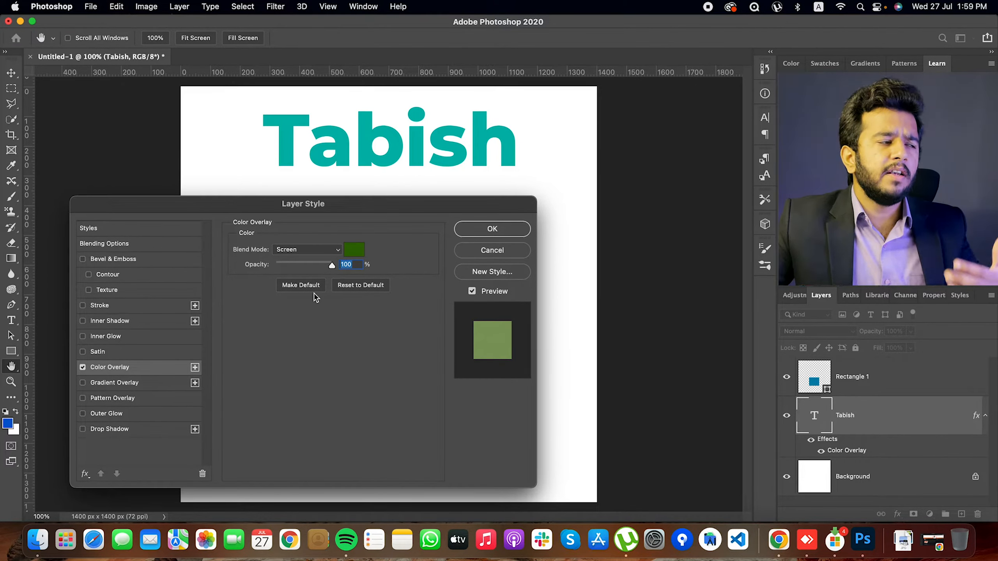
click(317, 254)
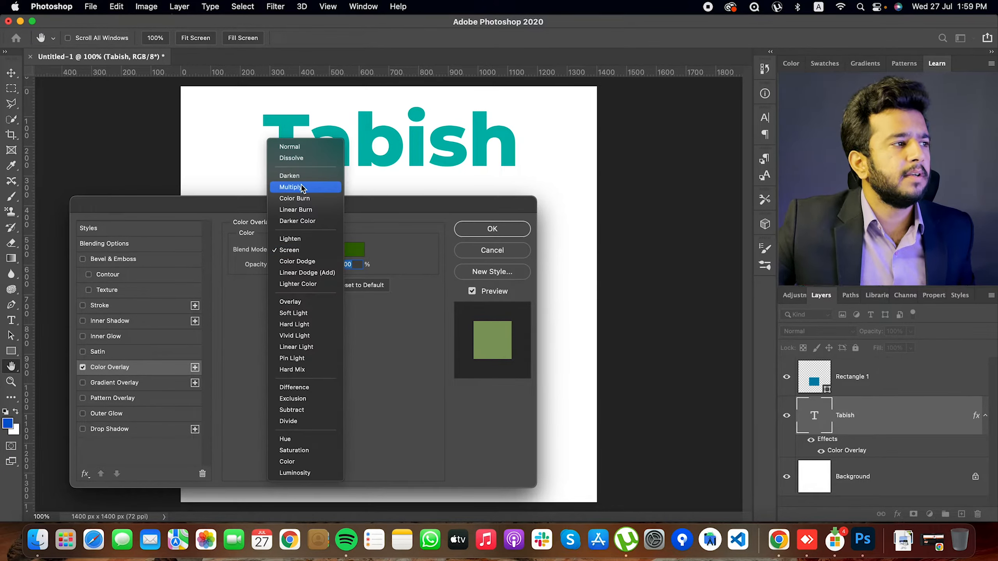
click(304, 147)
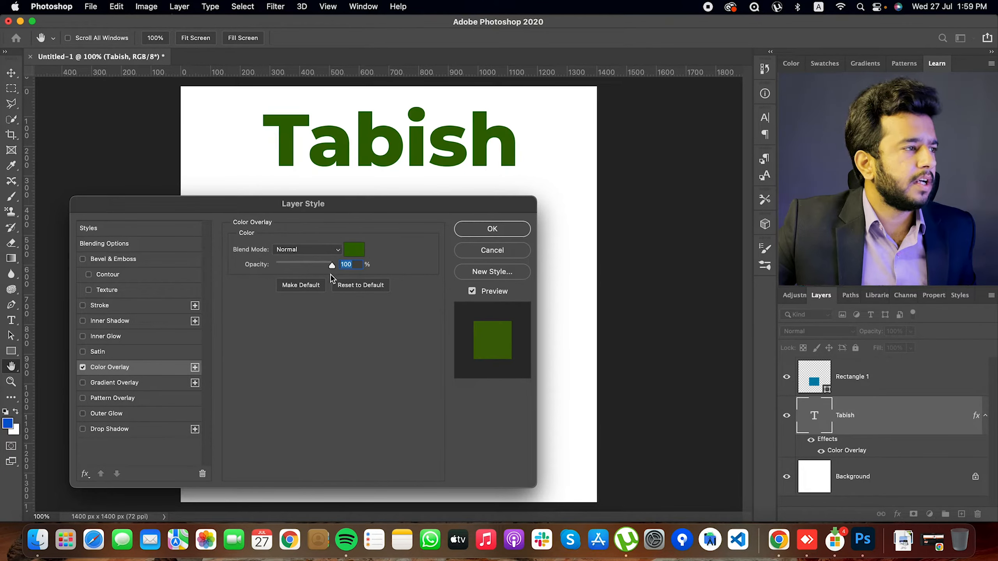
Step: Reduce the Color Overlay's opacity to 78%, and replace it on the text with a Gradient Overlay, showing its settings
mouse_move(331, 266)
mouse_down()
mouse_move(294, 264)
mouse_move(320, 266)
mouse_up()
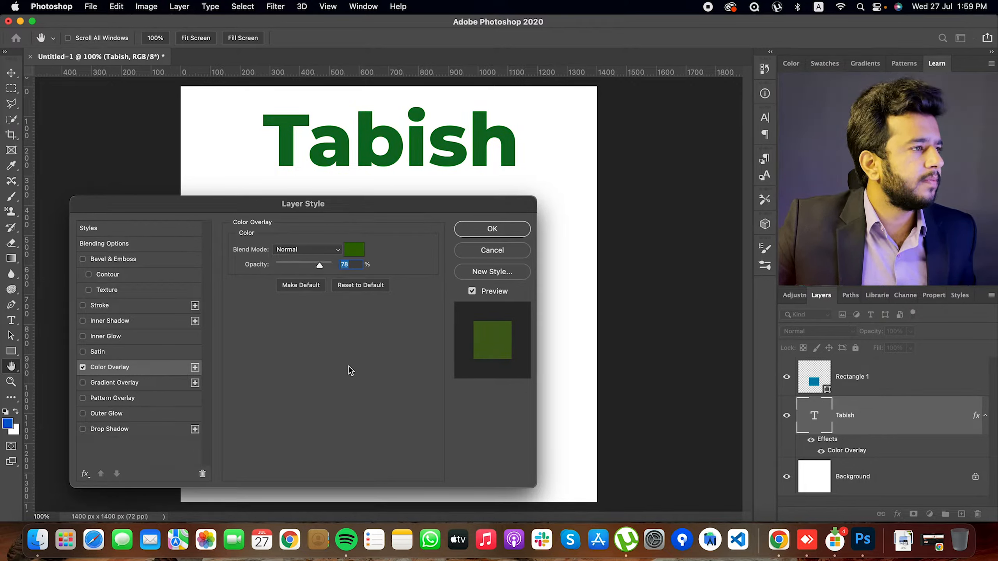
click(82, 367)
click(82, 383)
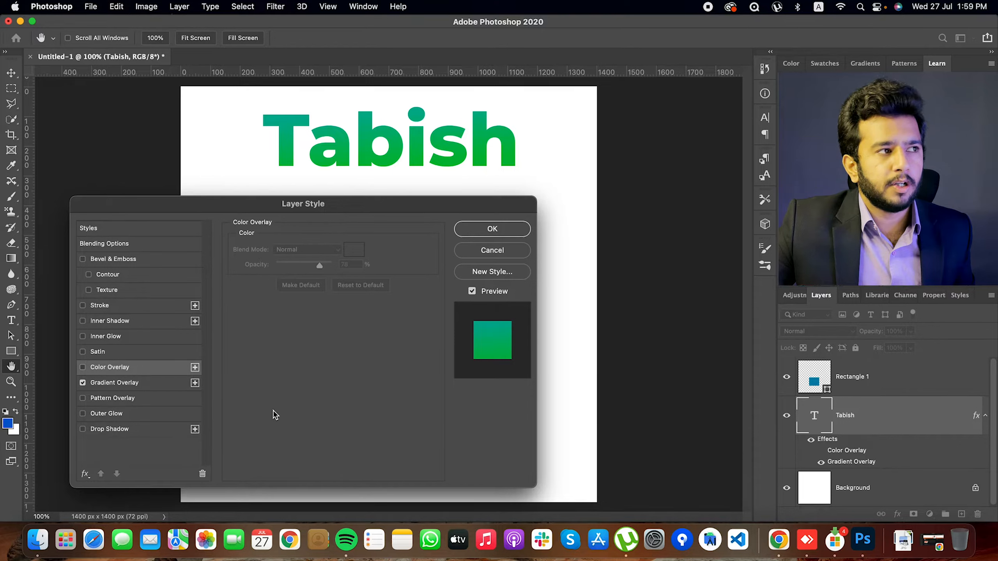
click(125, 384)
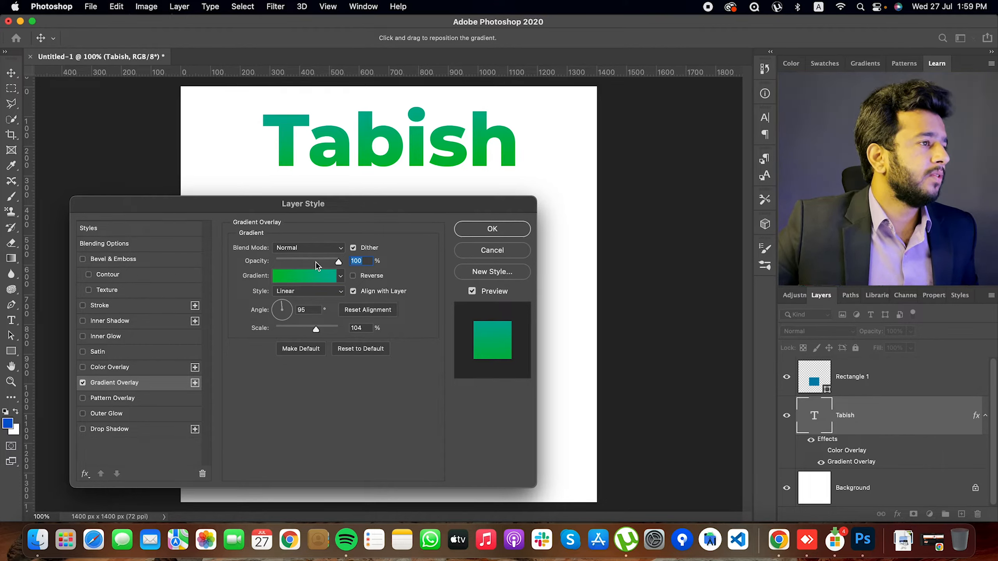
Step: Set the Gradient Overlay's angle to 52°, keeping the Normal blend mode and the Linear style
click(286, 246)
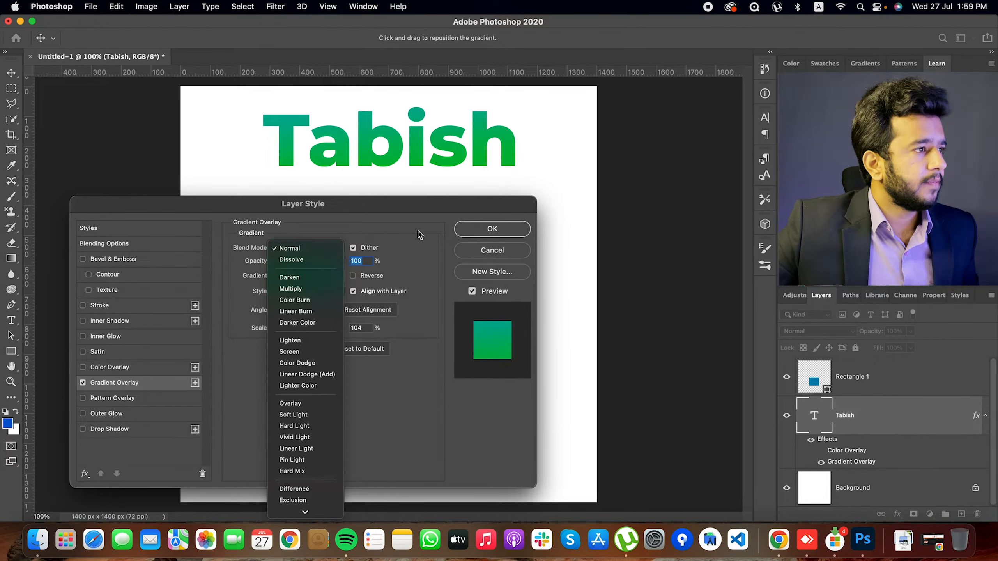
click(287, 248)
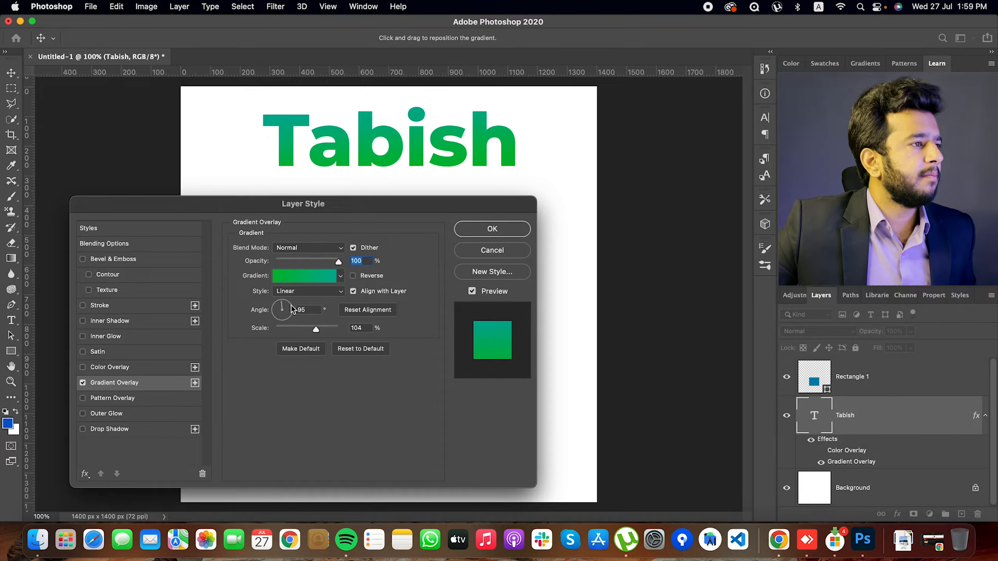
drag(293, 309, 284, 320)
click(302, 291)
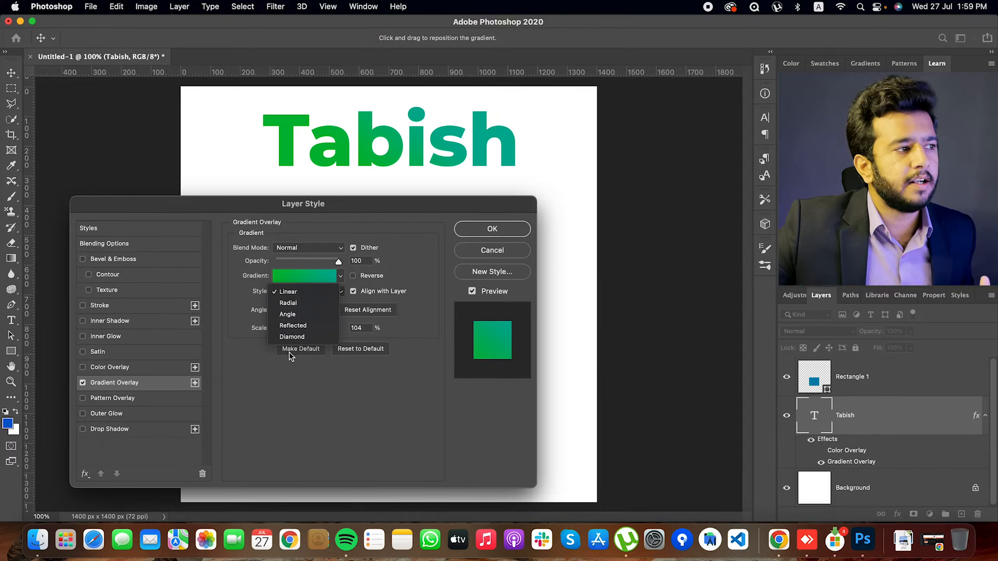
click(289, 423)
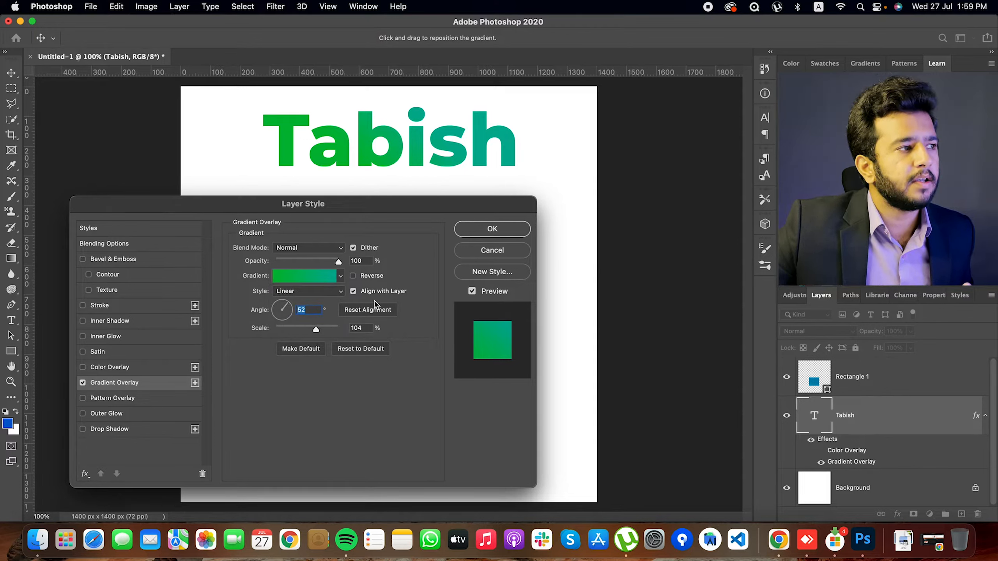
Step: Set the Gradient Overlay's opacity to 76% and try a scale of 10%, returning the scale to 105%
click(353, 276)
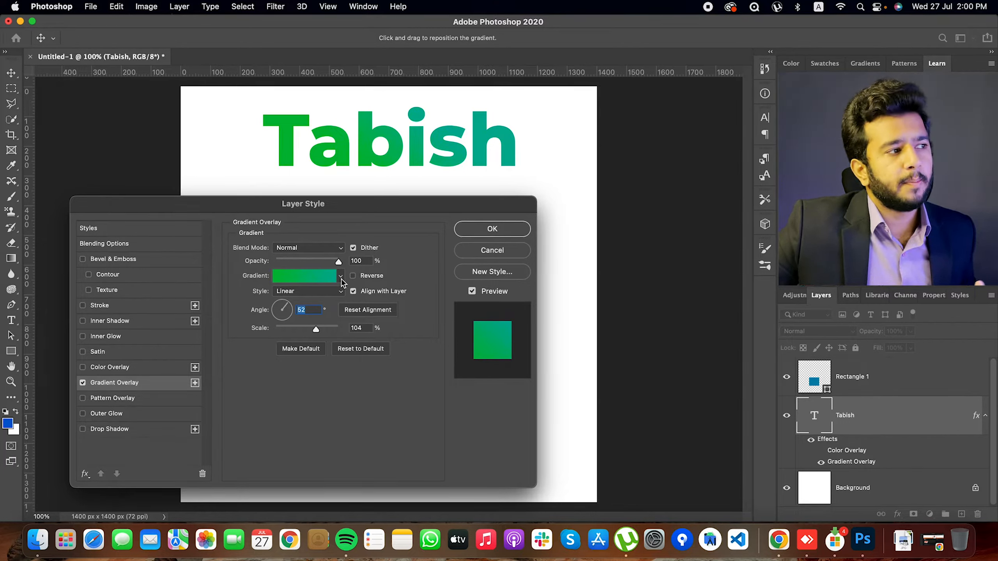
mouse_move(338, 261)
mouse_down()
mouse_move(301, 260)
mouse_move(322, 261)
mouse_up()
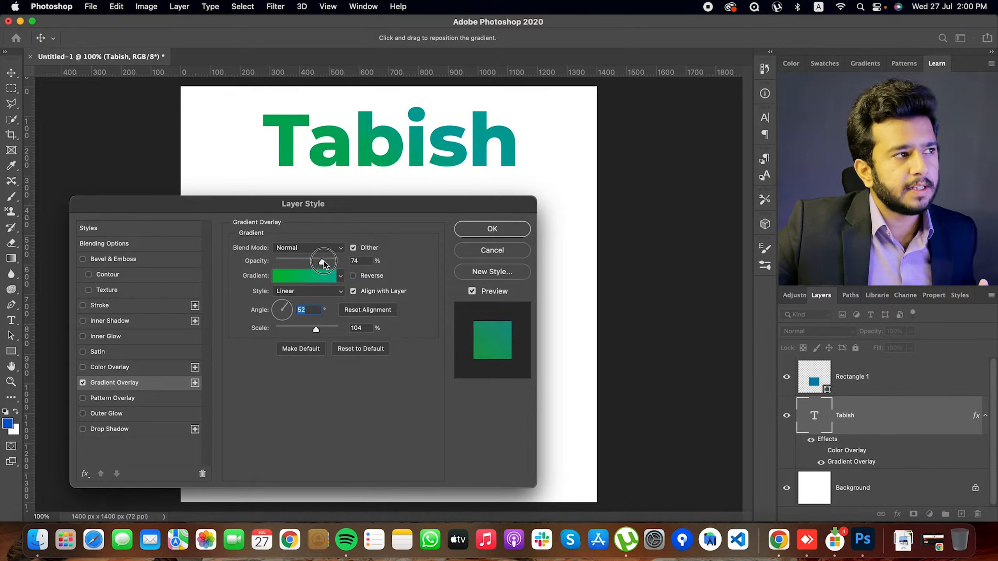
drag(316, 329, 255, 333)
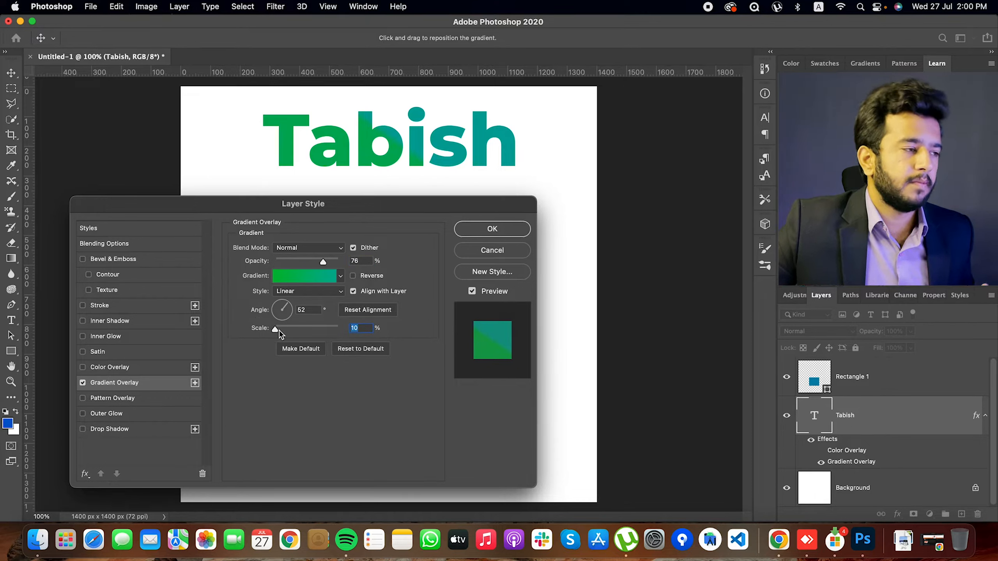
mouse_move(276, 333)
mouse_down()
mouse_move(328, 333)
mouse_move(273, 336)
mouse_up()
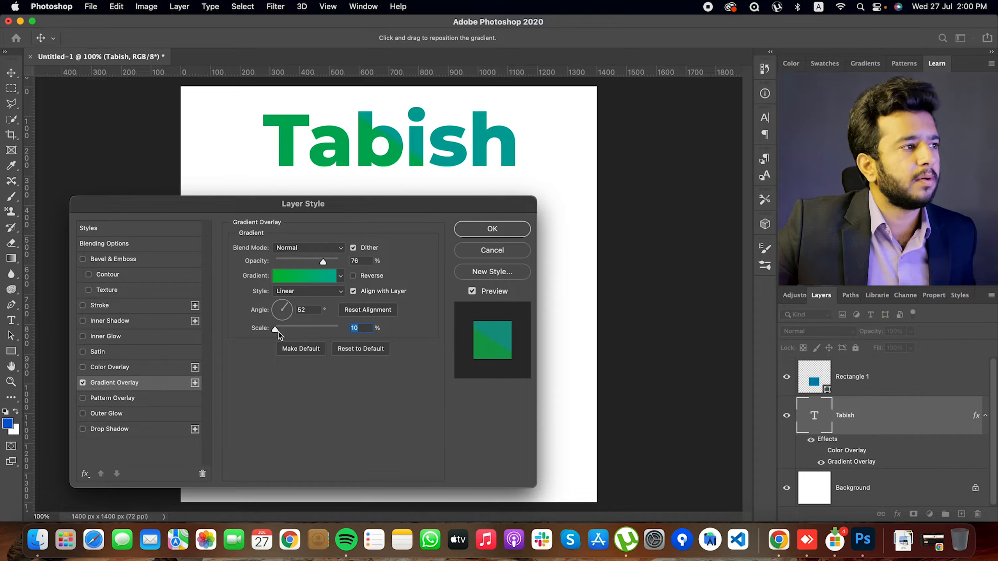
drag(278, 331, 317, 332)
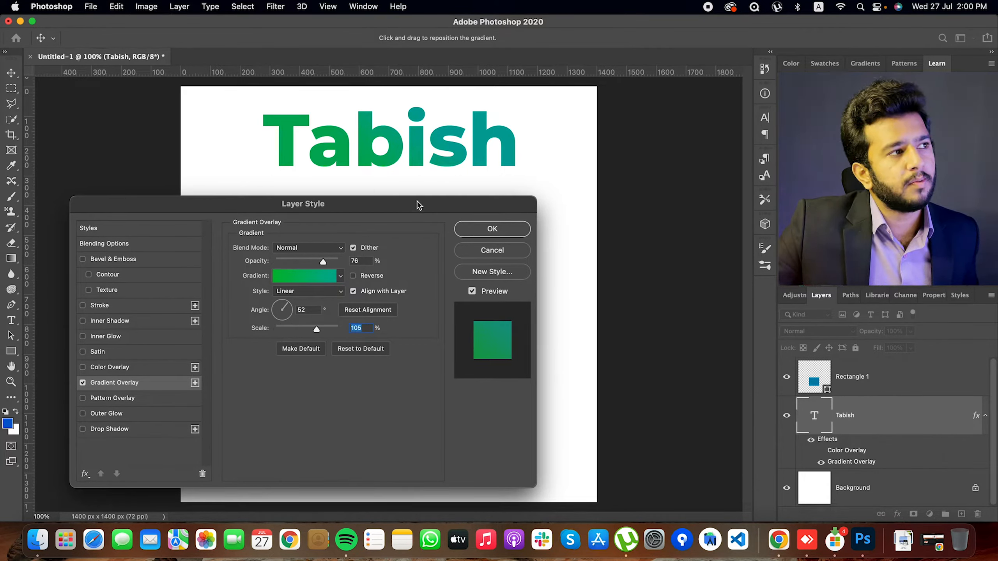
Step: Replace the text's Gradient Overlay with a Pattern Overlay that uses the second dark green pattern from the Trees group
click(83, 383)
click(83, 399)
click(135, 399)
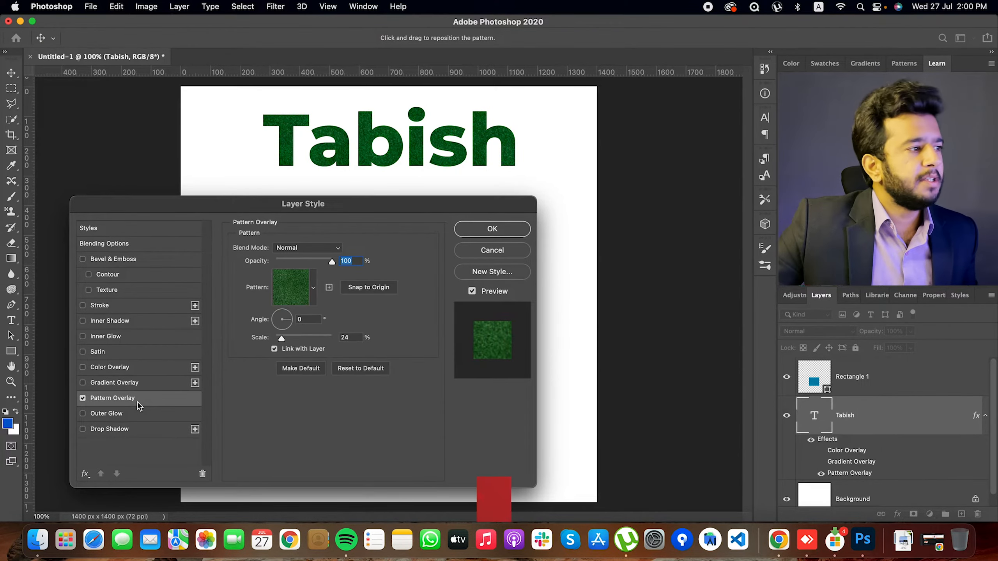
drag(324, 209, 316, 234)
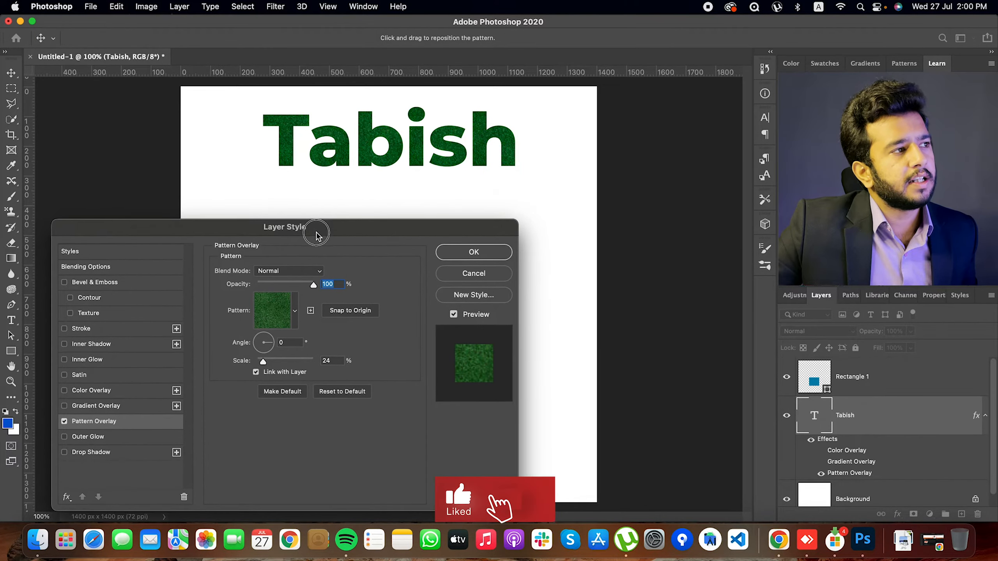
click(295, 311)
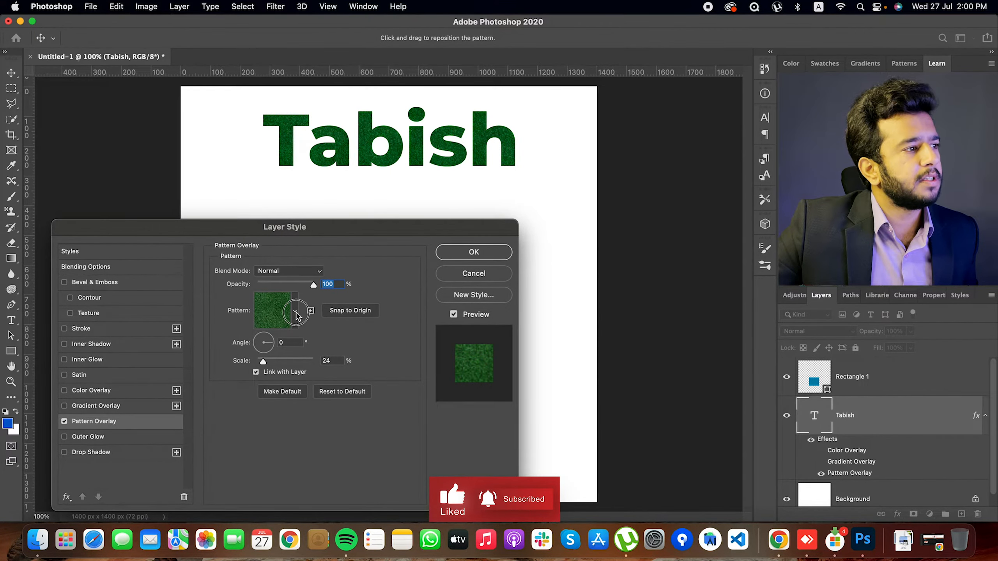
click(212, 346)
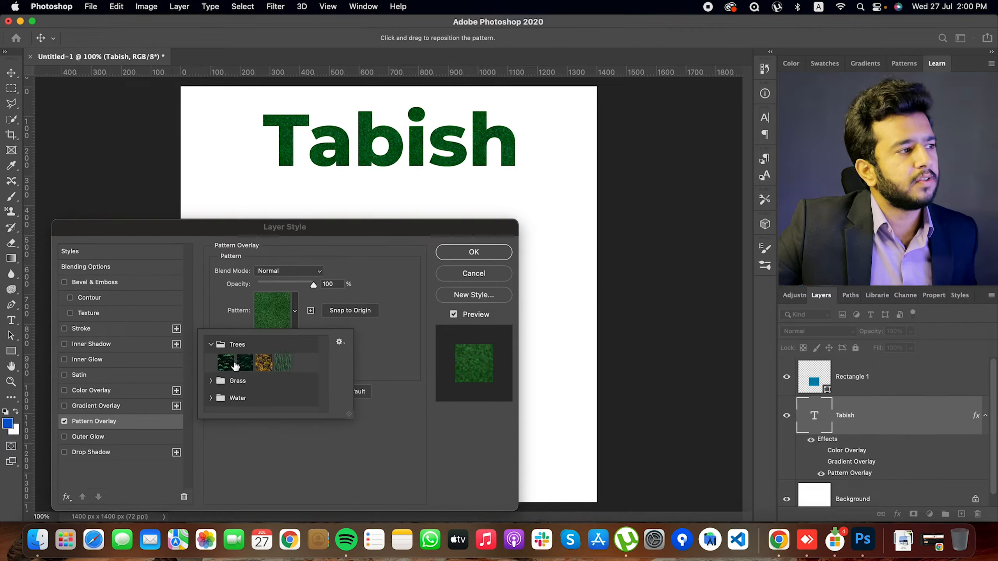
click(247, 362)
click(404, 294)
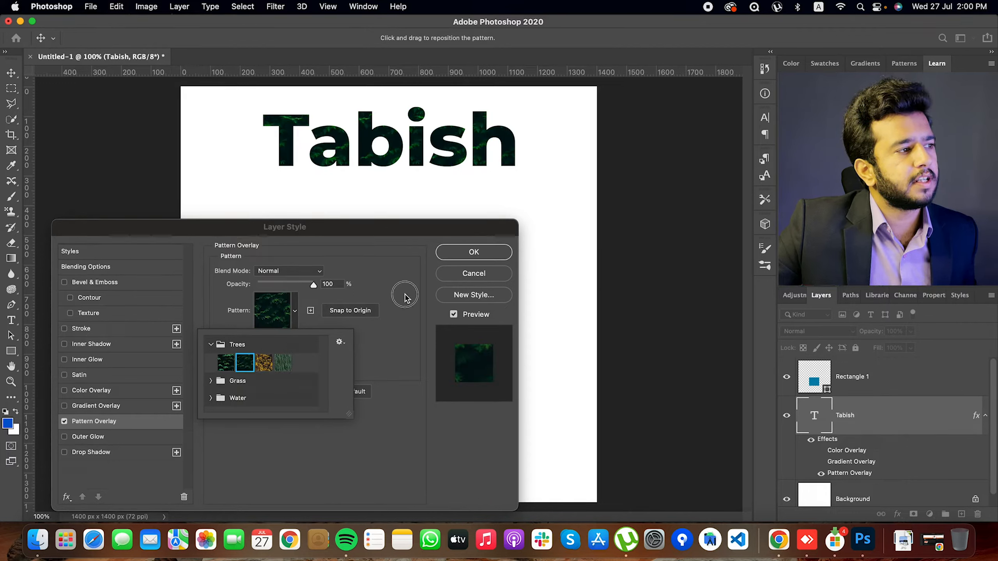
Step: Set the Pattern Overlay's angle to -16° and its scale to 29%, keeping Normal blend mode and 100% opacity
drag(313, 286, 354, 297)
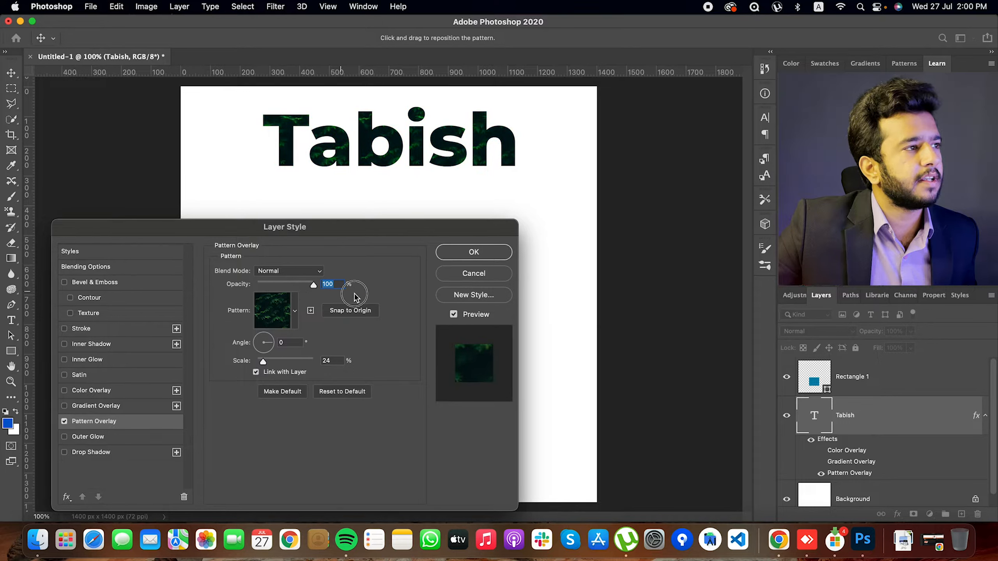
click(289, 272)
click(369, 278)
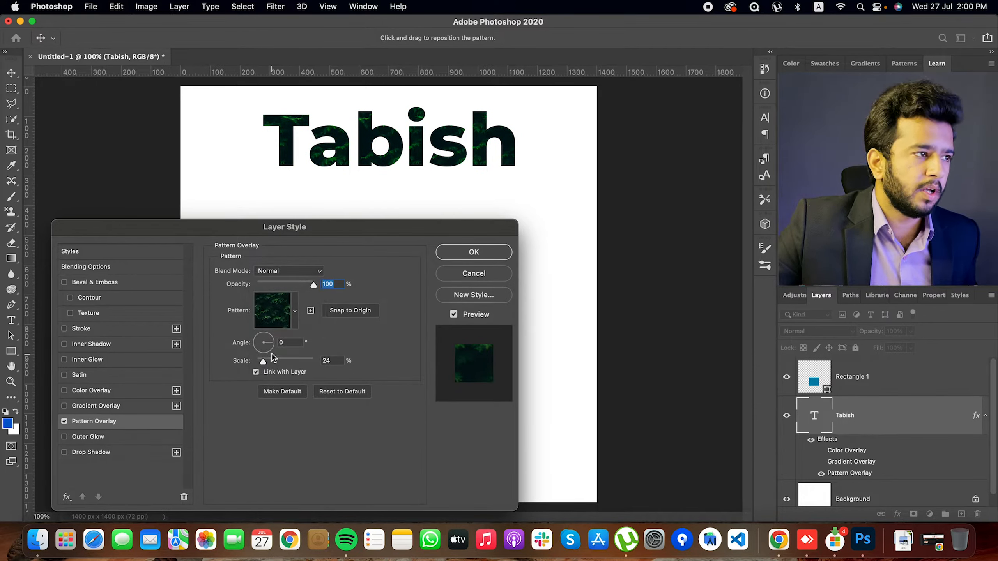
click(271, 341)
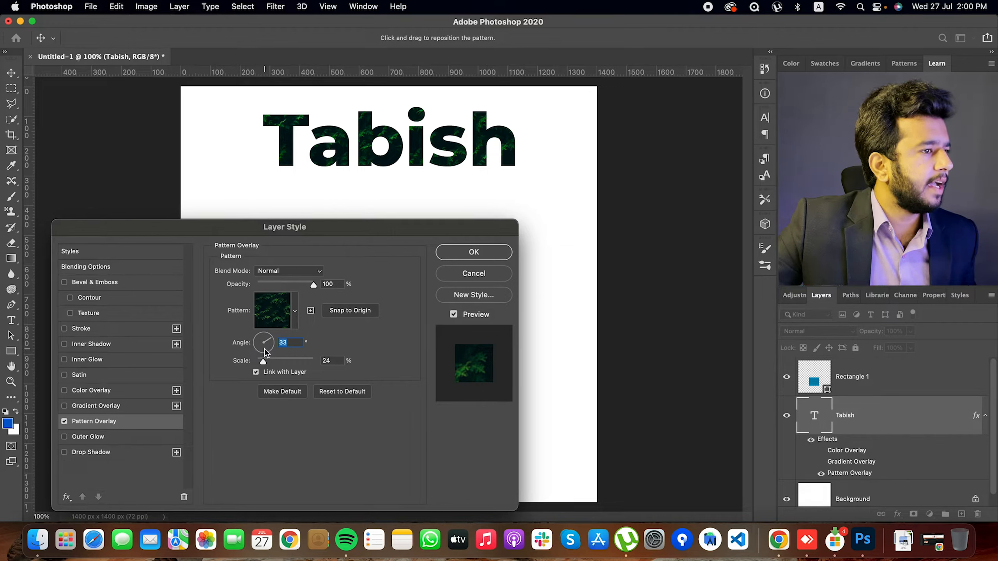
click(259, 348)
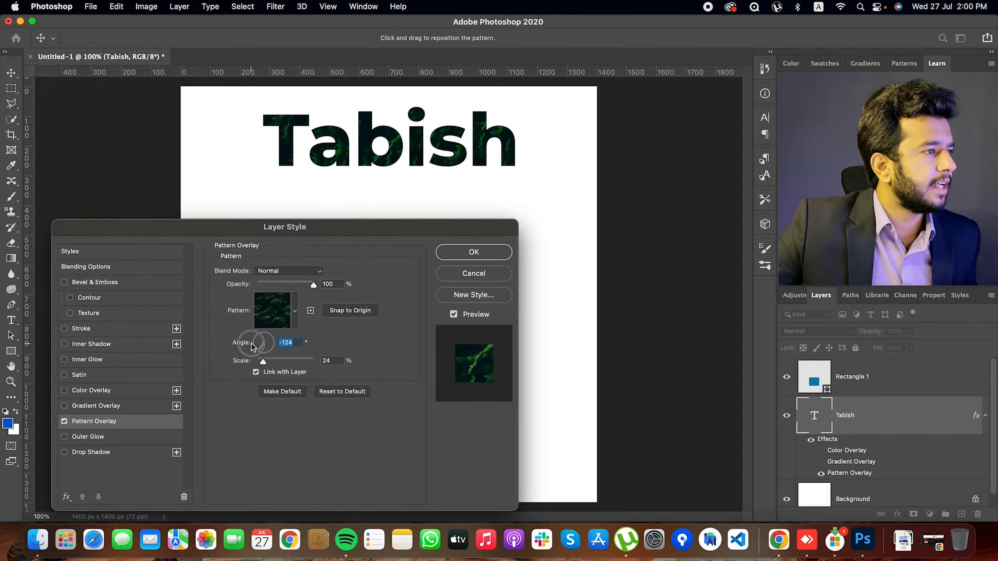
click(261, 343)
click(274, 349)
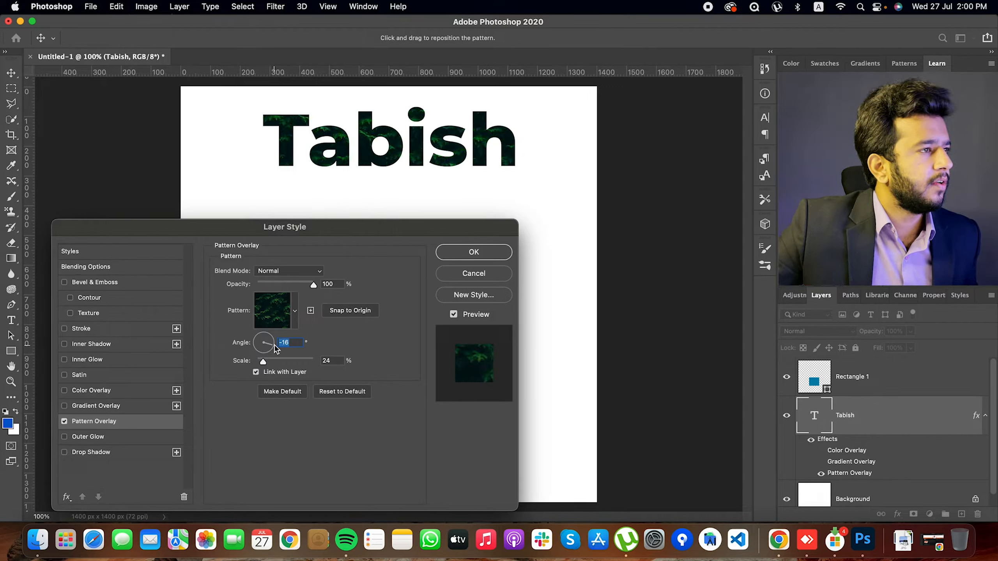
mouse_move(262, 361)
mouse_down()
mouse_move(270, 365)
mouse_move(251, 363)
mouse_move(265, 362)
mouse_up()
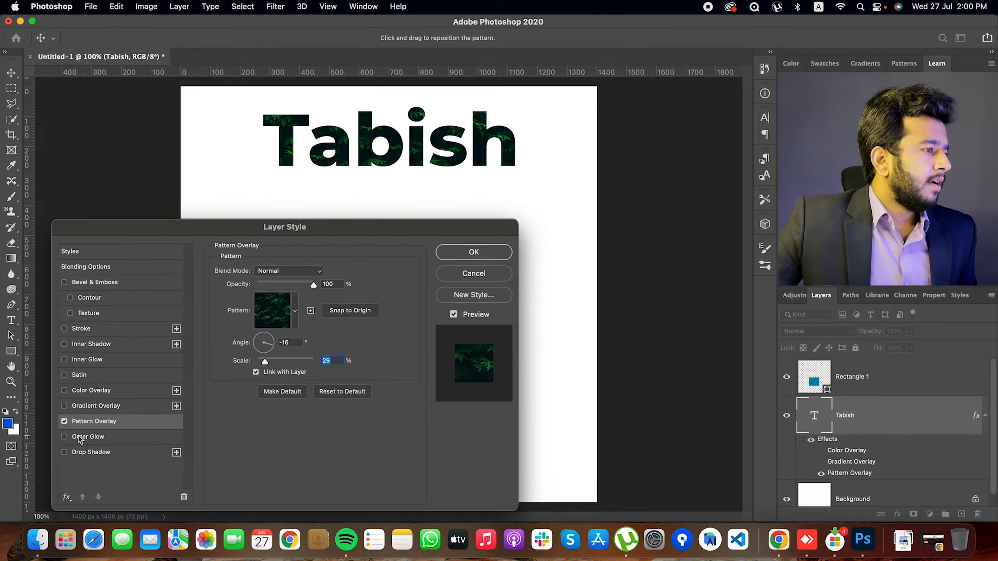
Step: Replace the text's Pattern Overlay with a Drop Shadow and set the shadow's opacity to 10%
click(64, 421)
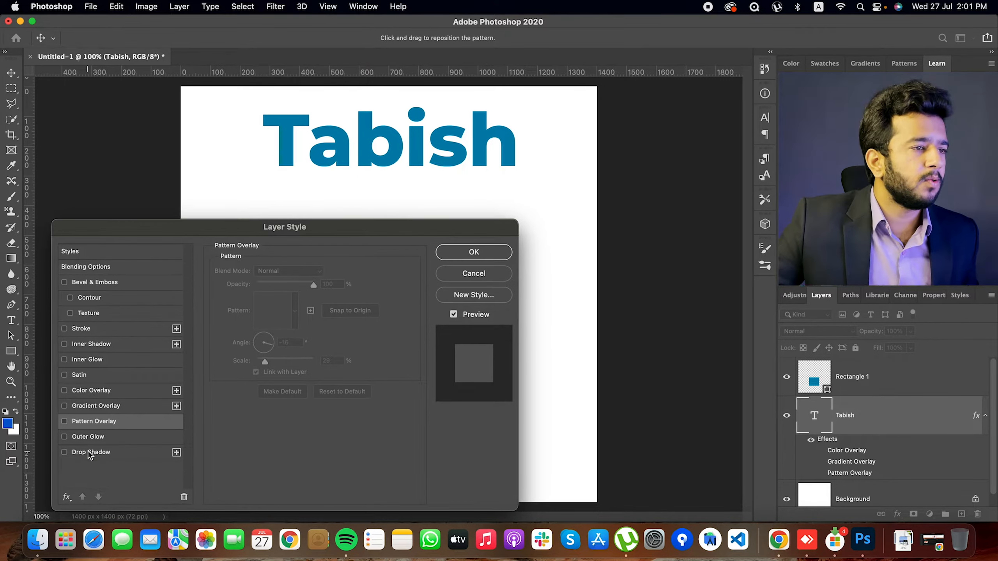
click(65, 452)
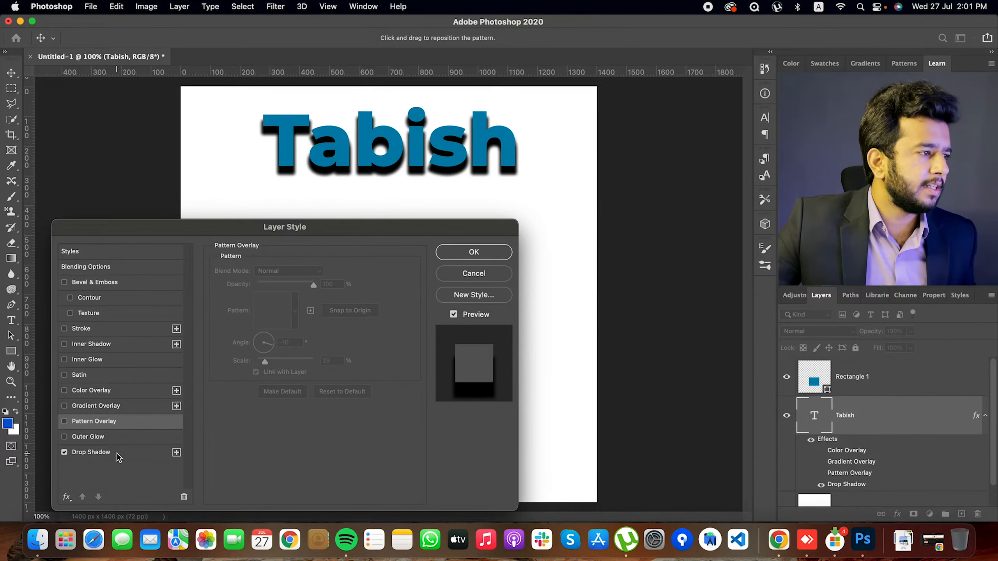
click(117, 453)
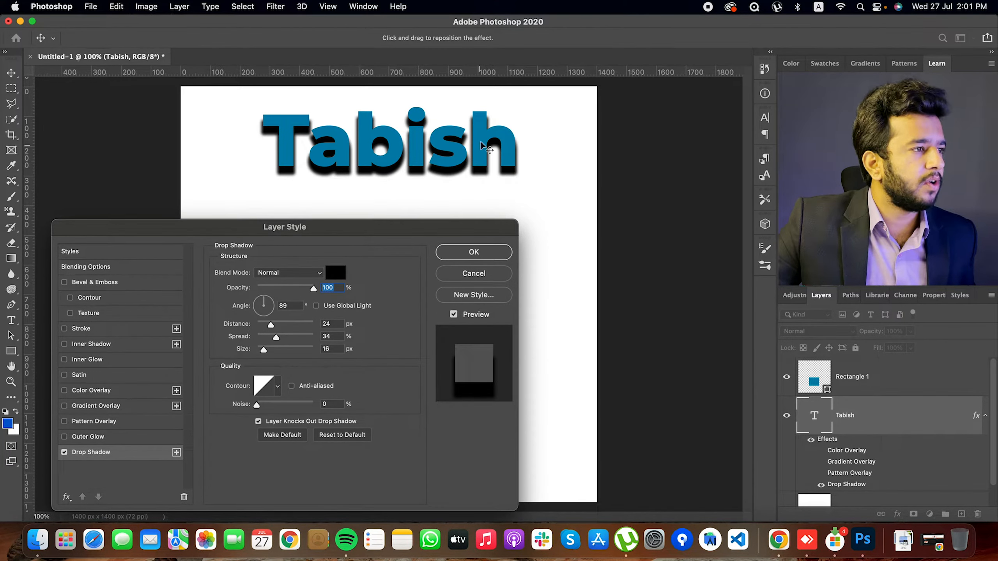
drag(385, 229, 413, 223)
text(10)
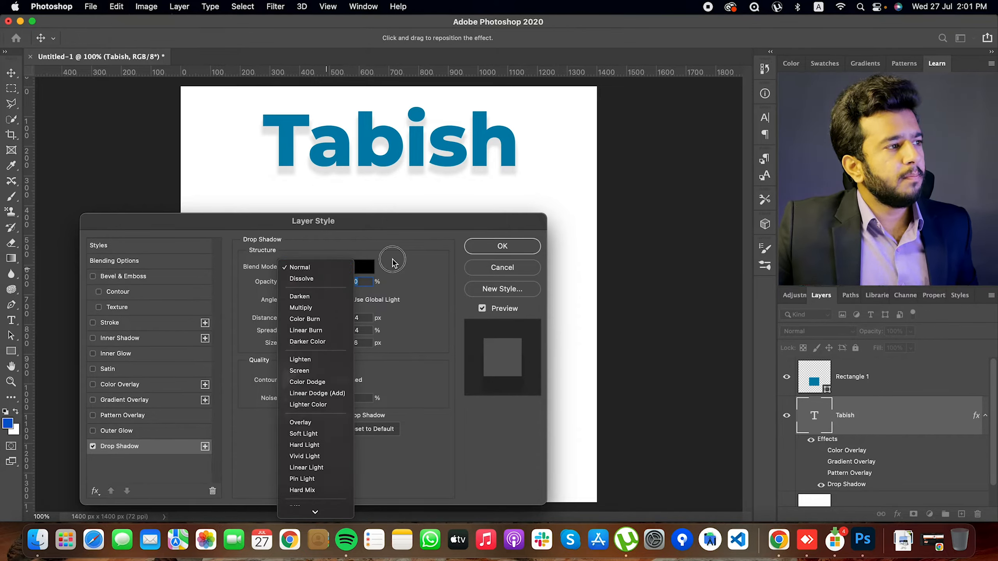
Step: Look through the blend modes available for the Drop Shadow, keeping Normal
click(327, 272)
click(313, 272)
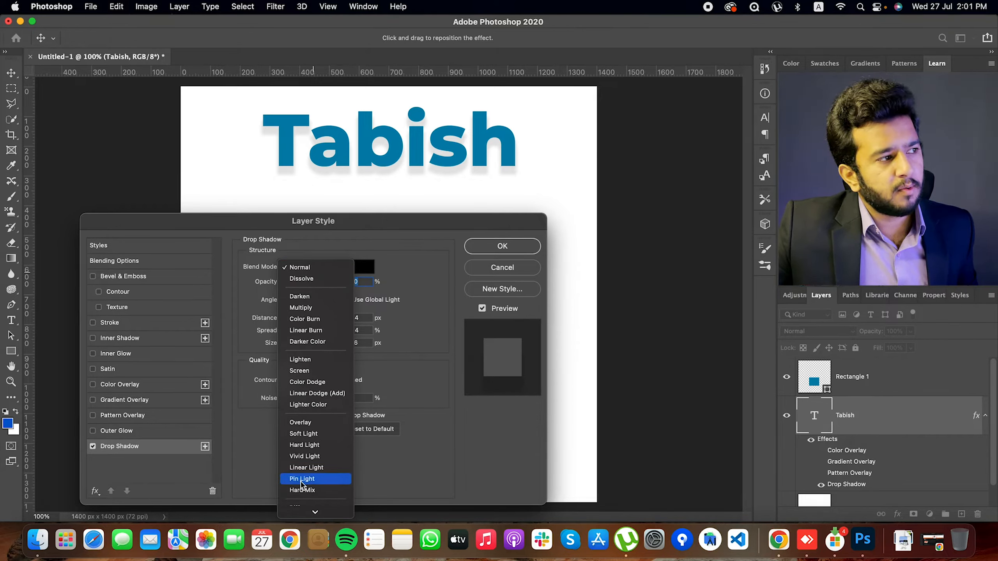
scroll(312, 475, down, 3)
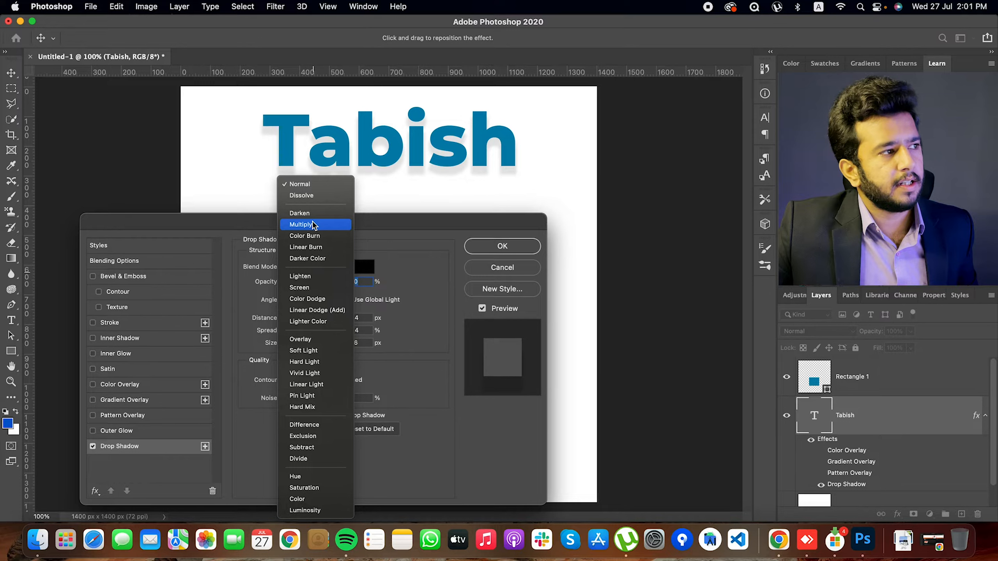
click(402, 252)
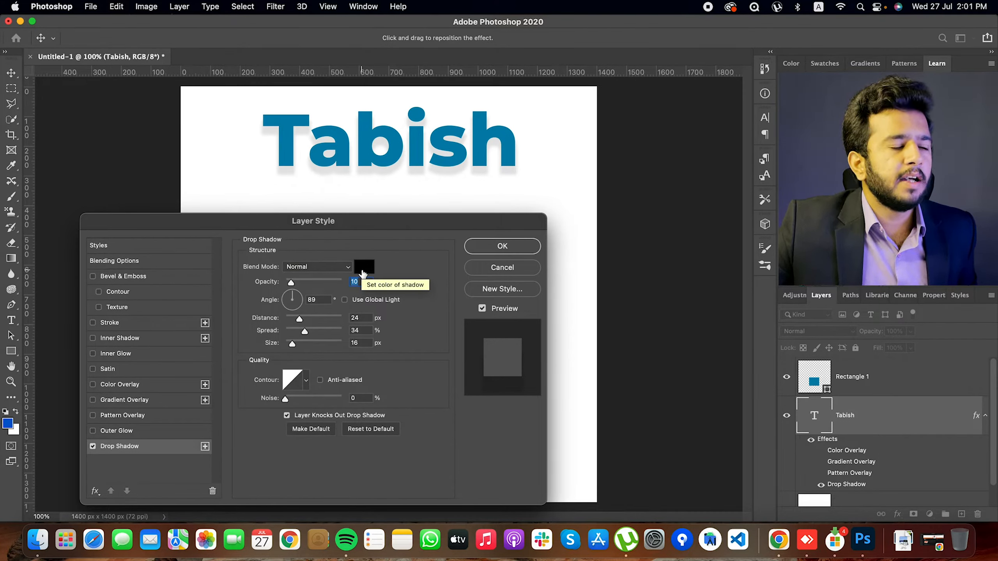
Step: Change the Drop Shadow's color to the bright green 2ae588 and set its opacity to 100%
click(361, 274)
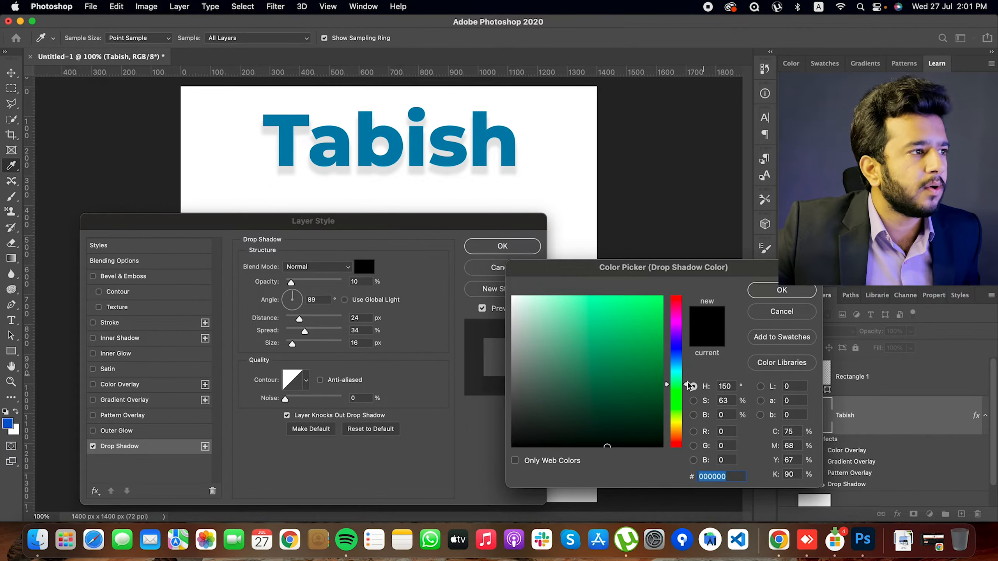
click(641, 367)
click(644, 337)
drag(644, 337, 635, 311)
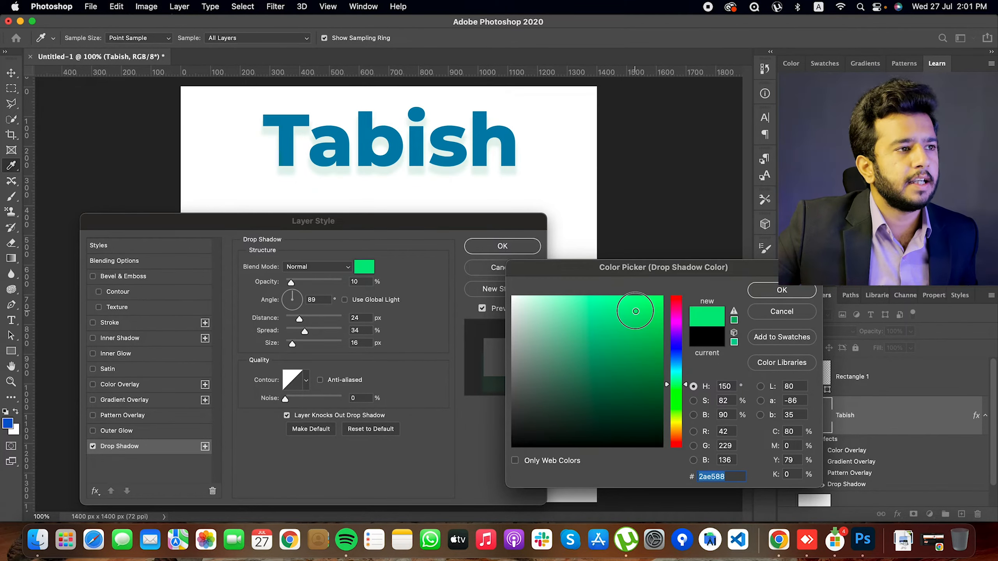
click(783, 290)
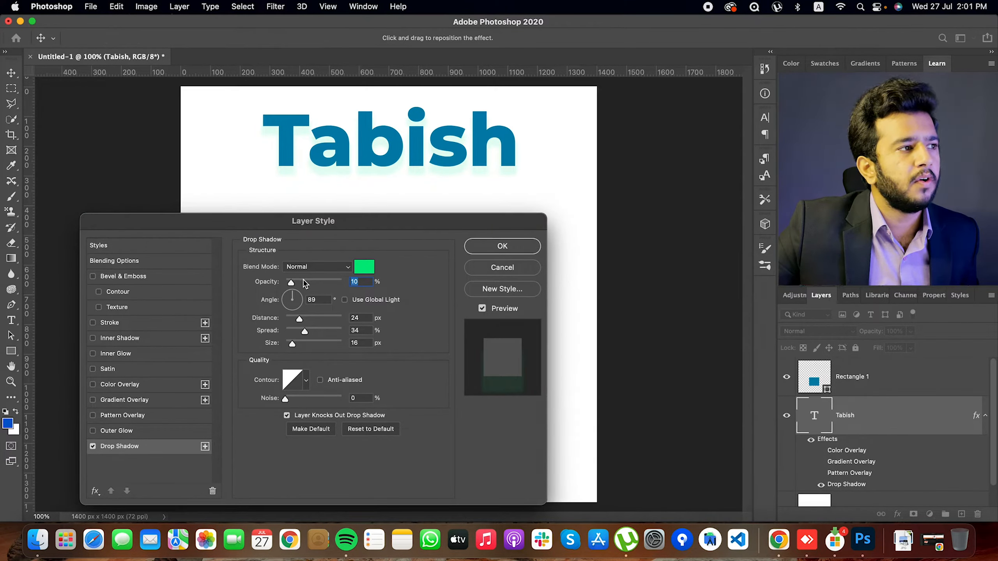
drag(304, 280, 351, 282)
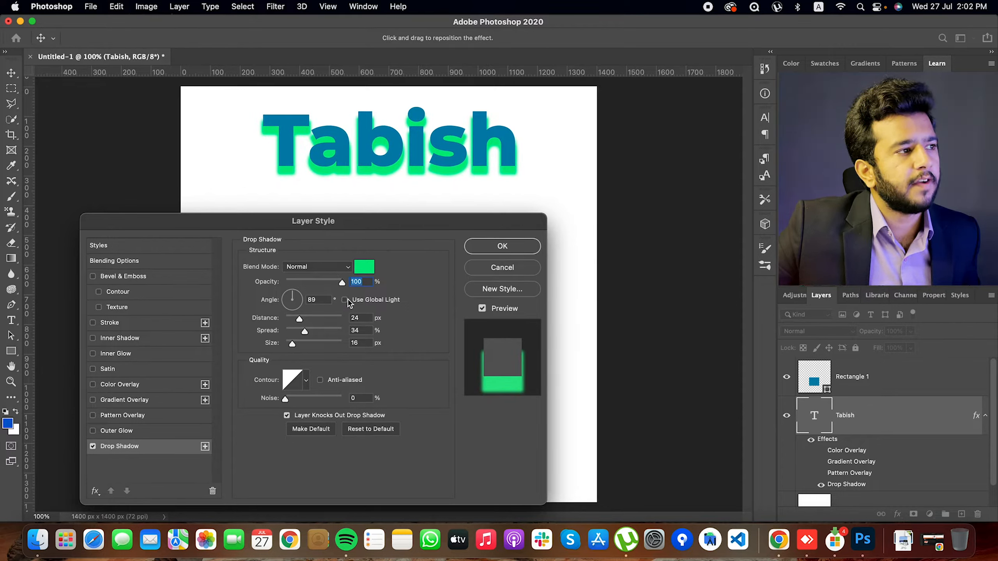
Step: Try Drop Shadow angles of 95° and -79°, settling on 92°
mouse_move(299, 306)
mouse_down()
mouse_move(301, 294)
mouse_move(277, 308)
mouse_move(291, 294)
mouse_up()
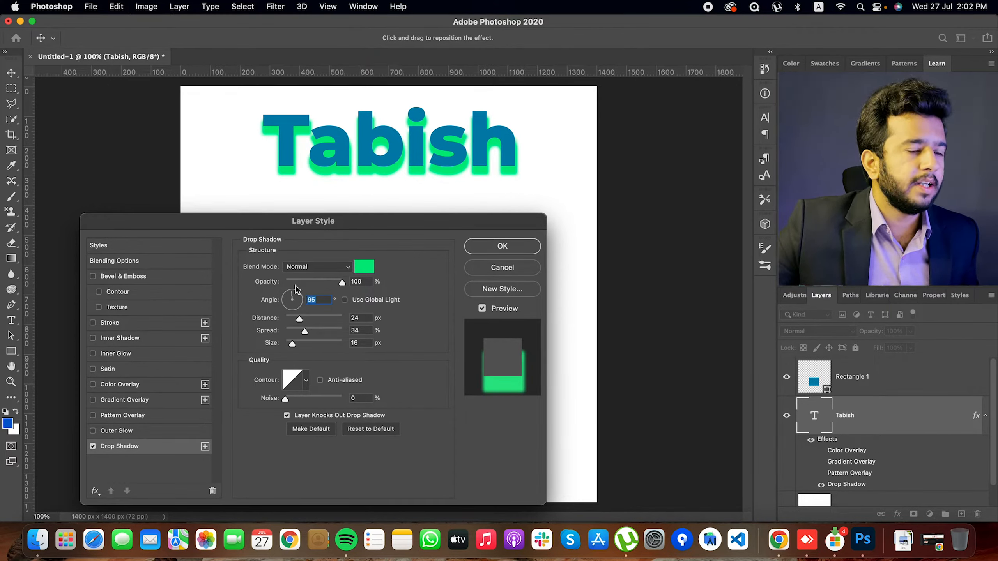
drag(296, 290, 267, 302)
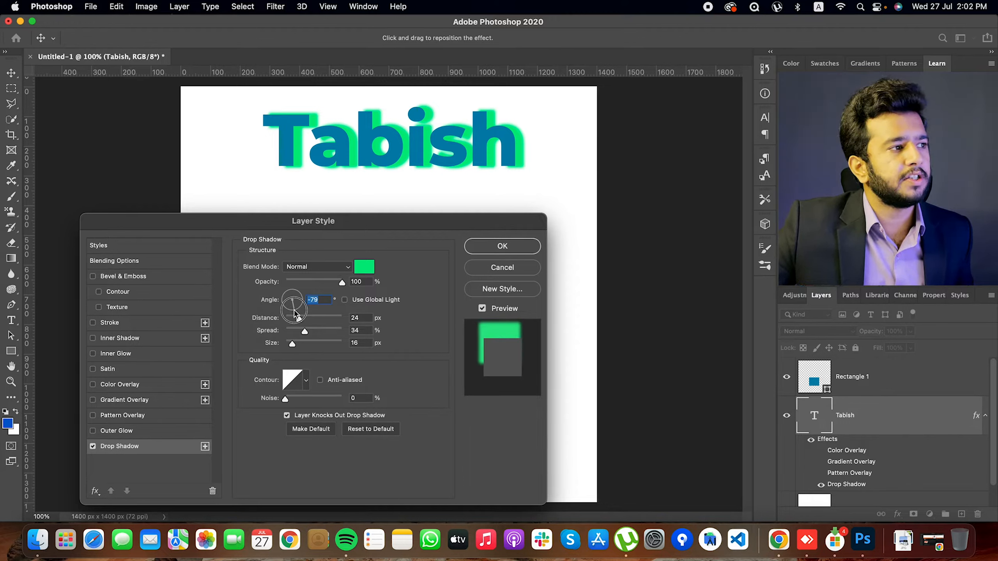
mouse_move(295, 305)
mouse_down()
mouse_move(301, 291)
mouse_move(291, 289)
mouse_up()
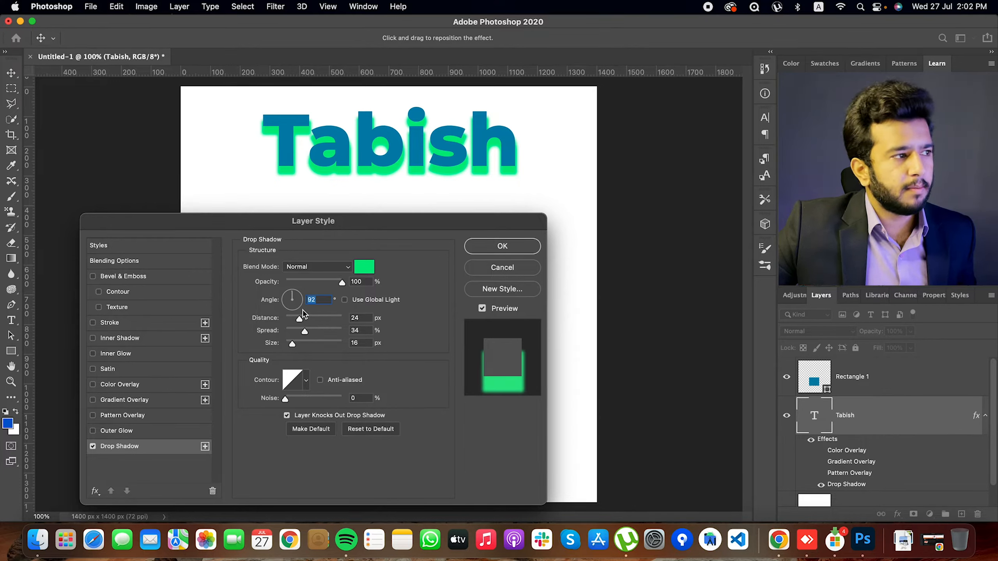
Step: Set the Drop Shadow's distance to 22 px, spread to 7% and size to 9 px, enable Use Global Light and apply the style
drag(300, 320, 290, 345)
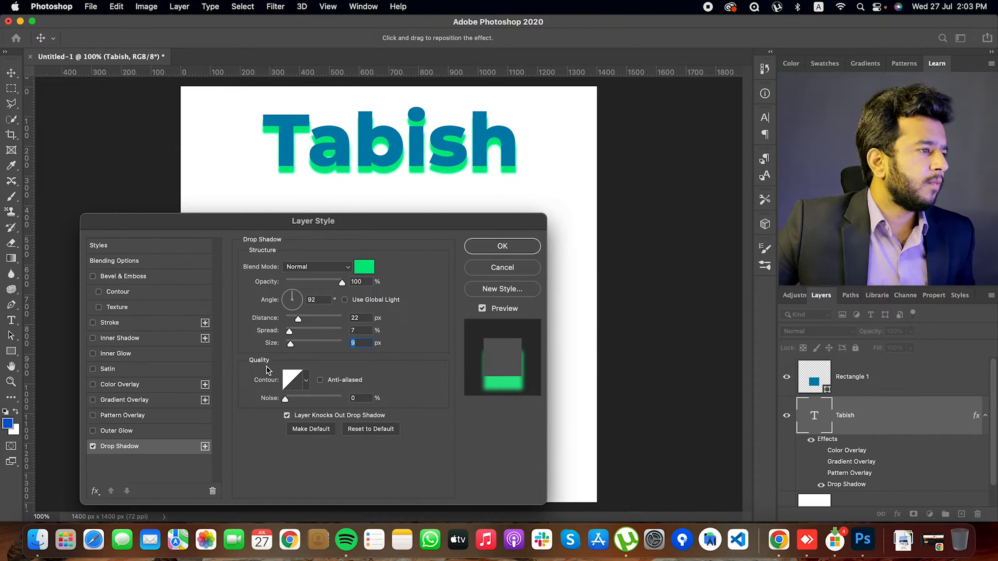
click(344, 300)
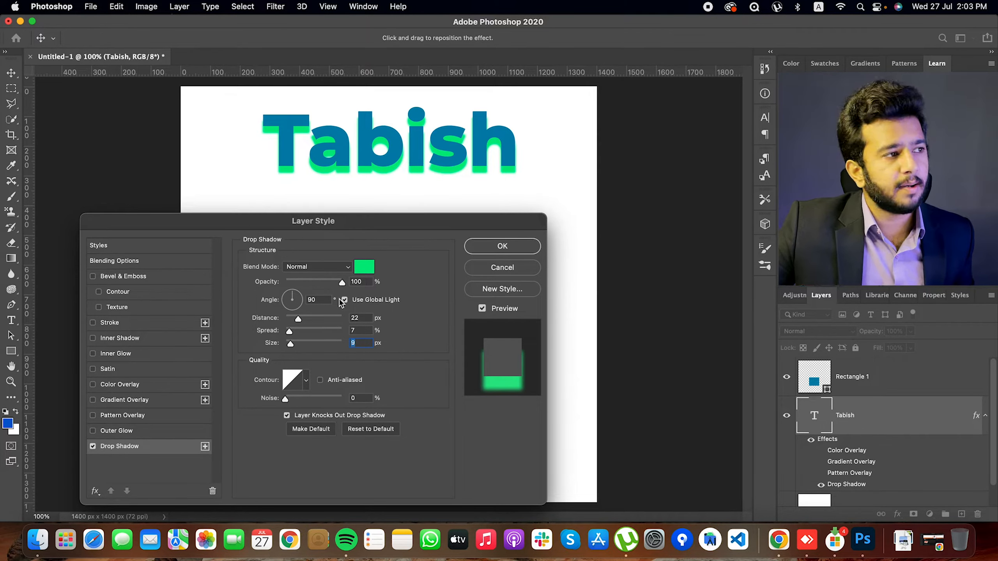
click(502, 247)
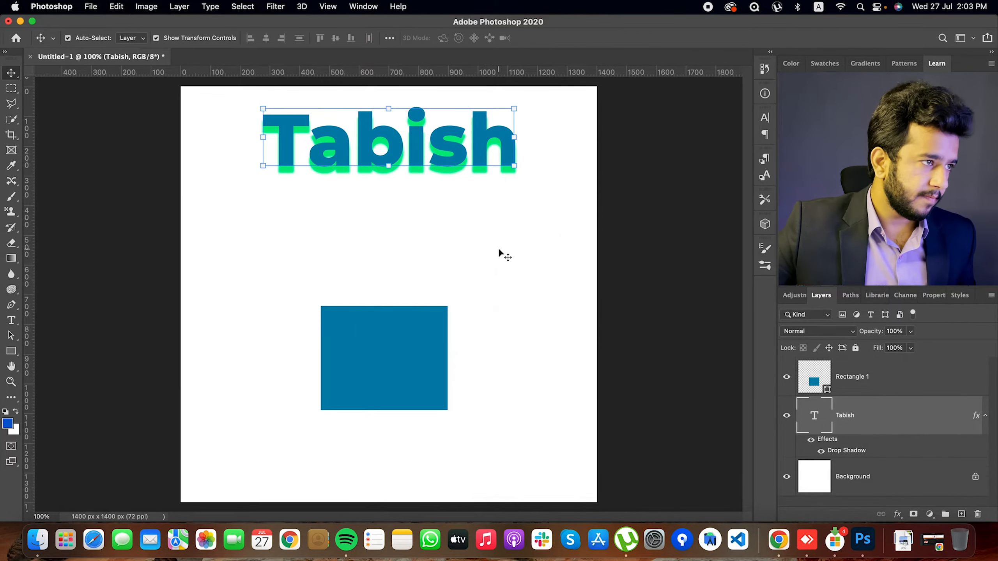
Step: Try a Drop Shadow on the blue rectangle through its layer style settings, keeping the canvas in view
click(362, 359)
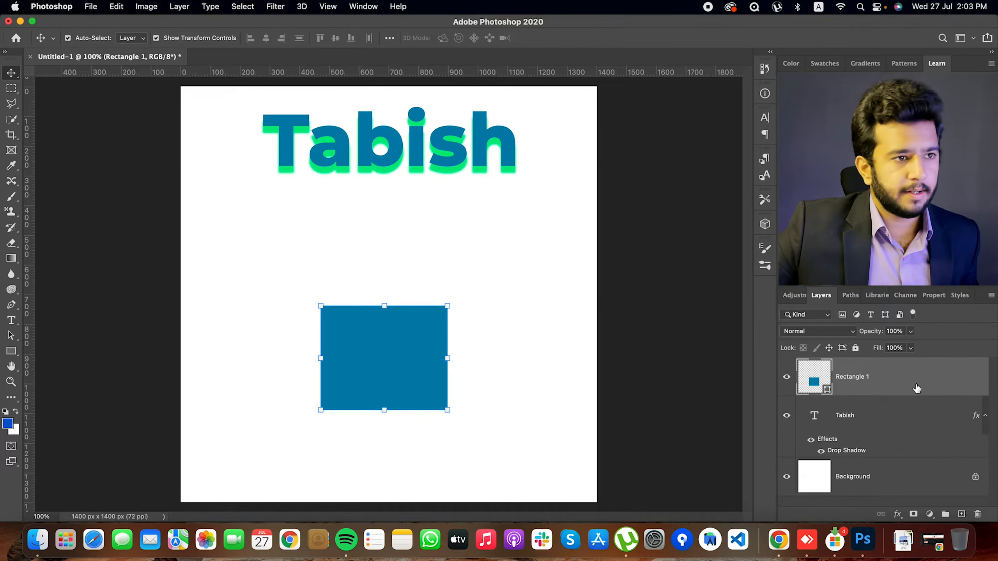
right_click(918, 389)
click(802, 391)
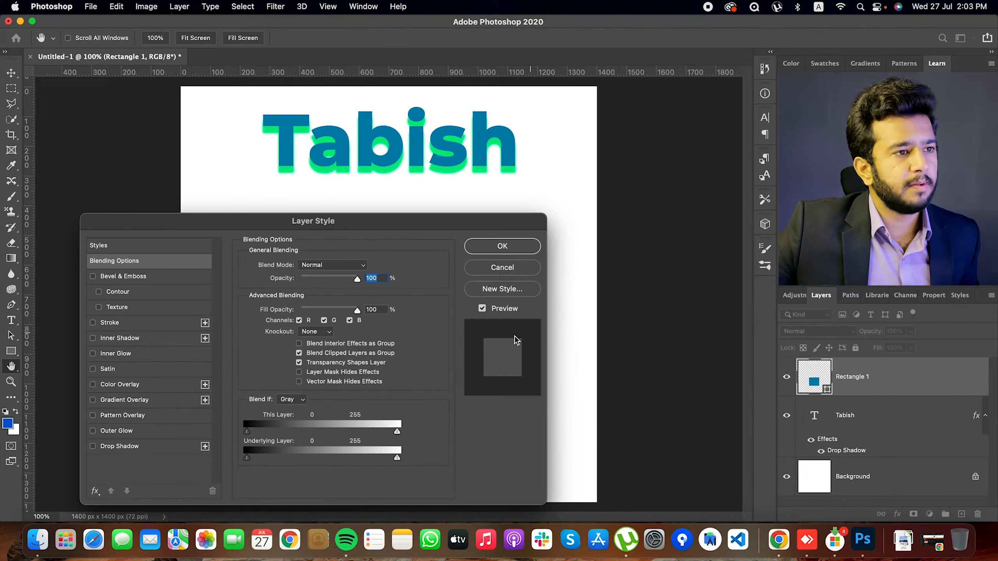
drag(197, 228, 617, 164)
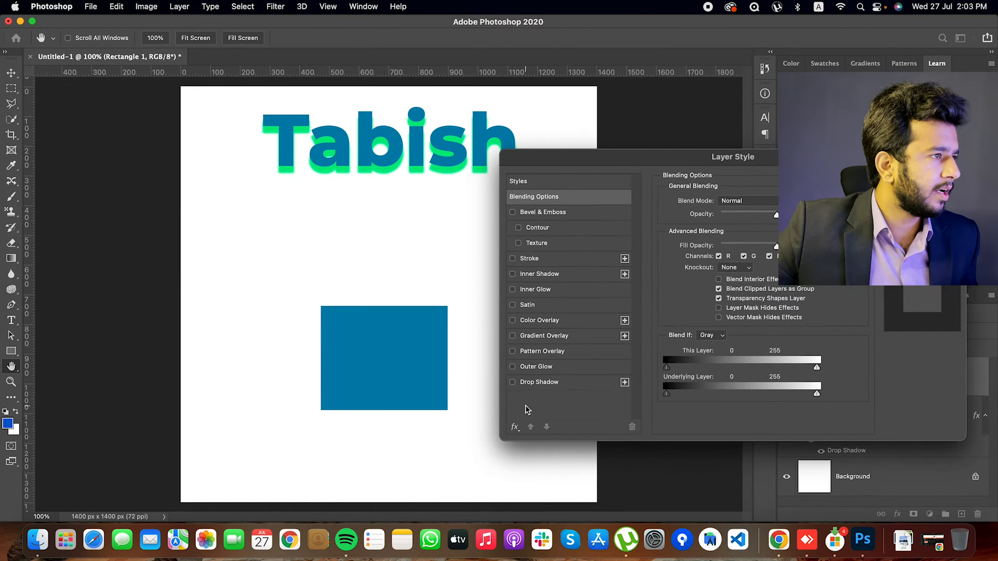
click(524, 383)
drag(737, 156, 733, 115)
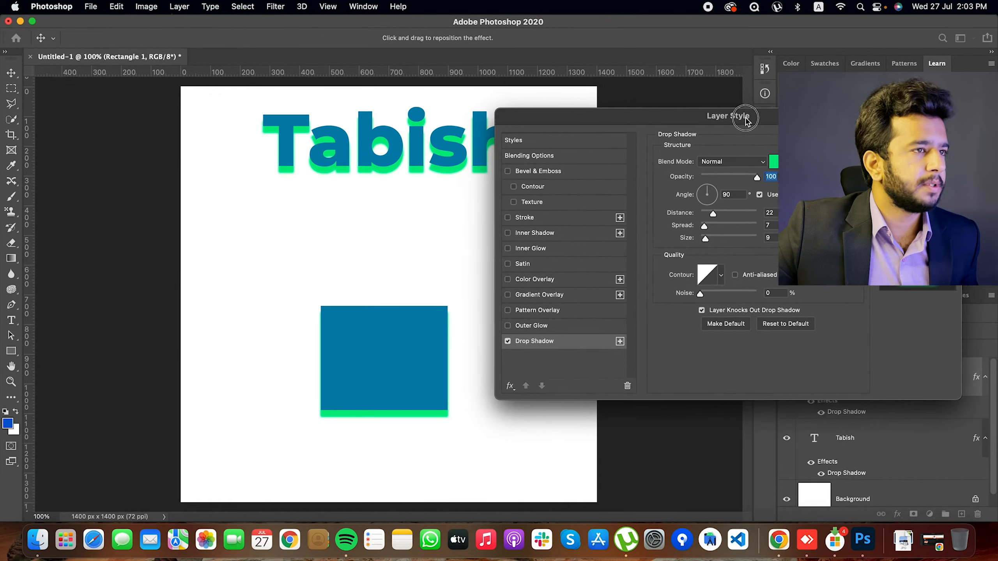
drag(671, 118, 676, 195)
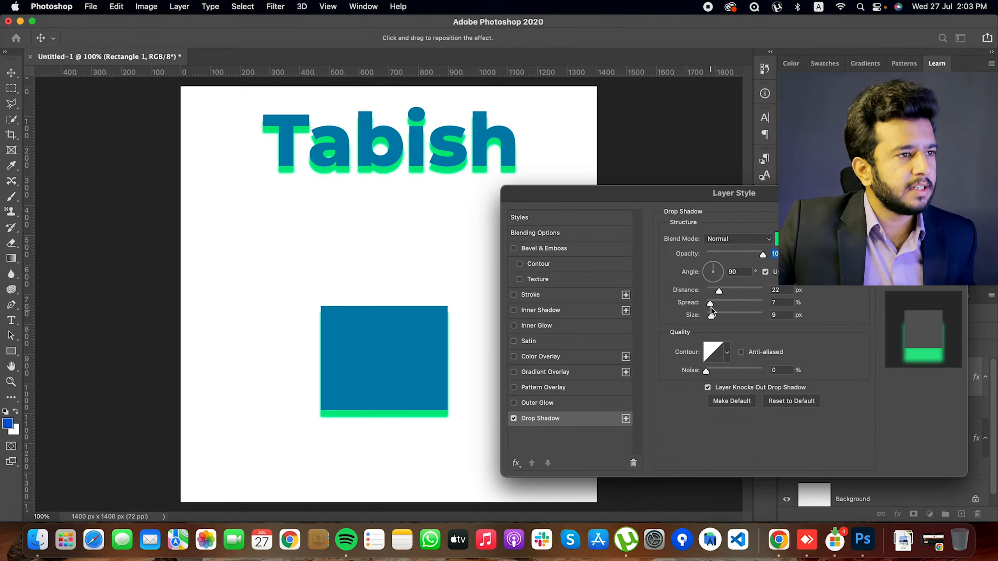
Step: Try the rectangle's shadow at -3° with Use Global Light on and at 23° with it off, and discard the style
drag(713, 275, 720, 275)
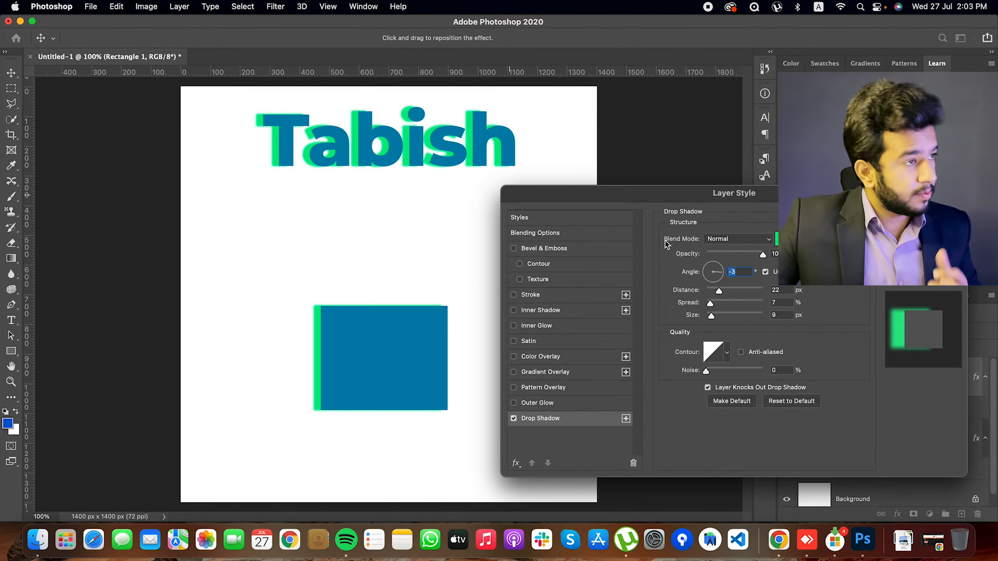
click(767, 271)
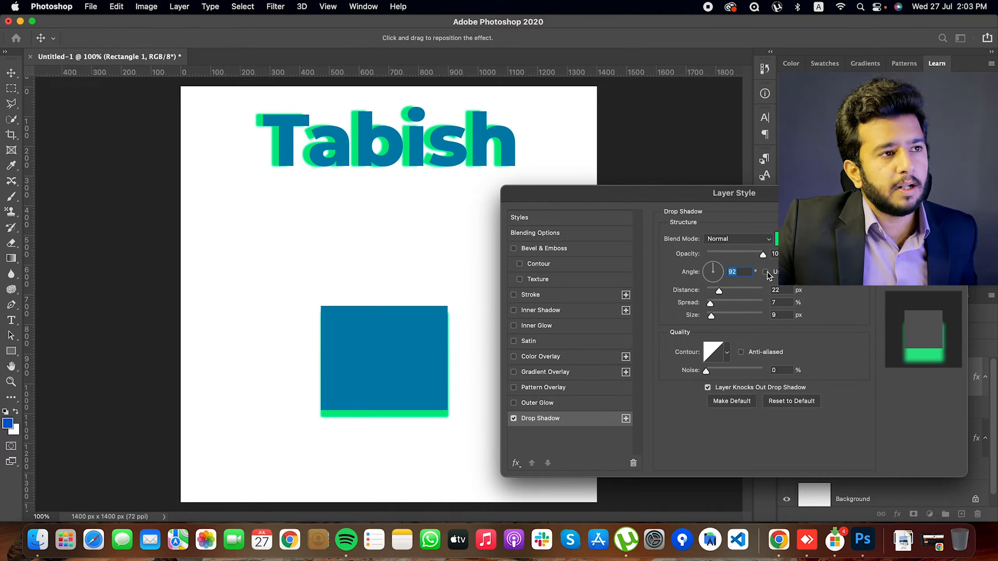
click(767, 272)
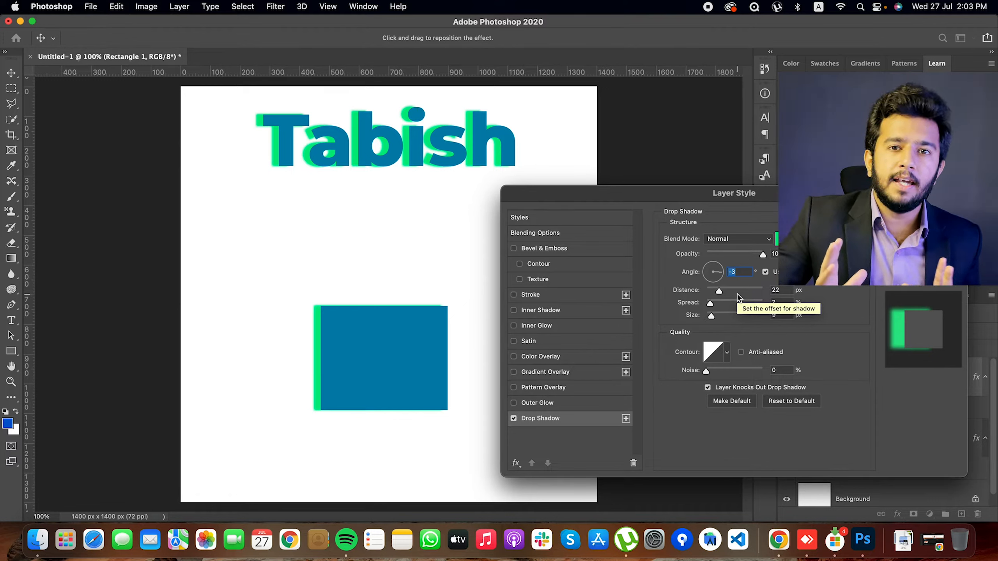
click(765, 271)
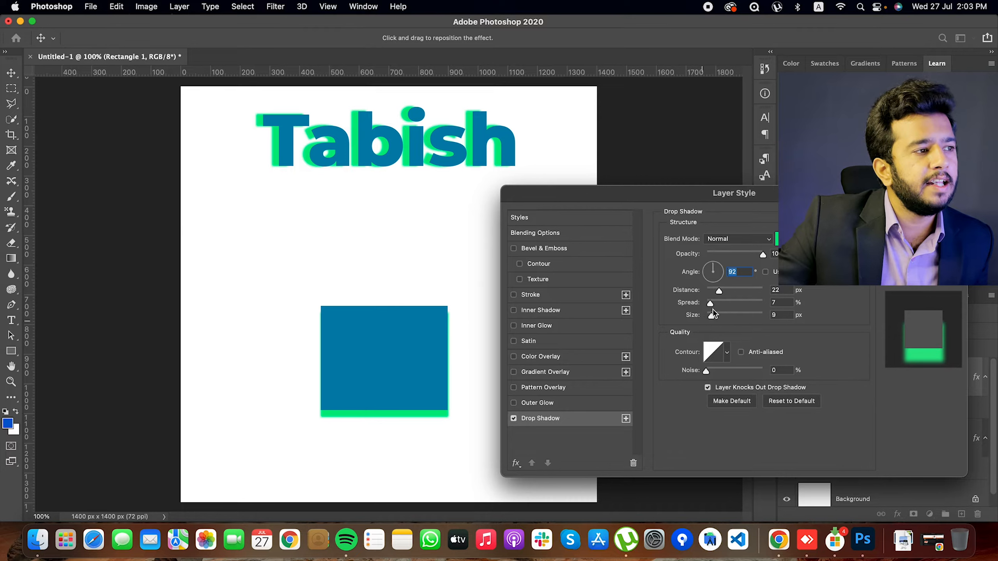
mouse_move(722, 275)
mouse_down()
mouse_move(720, 265)
mouse_move(704, 272)
mouse_move(720, 268)
mouse_up()
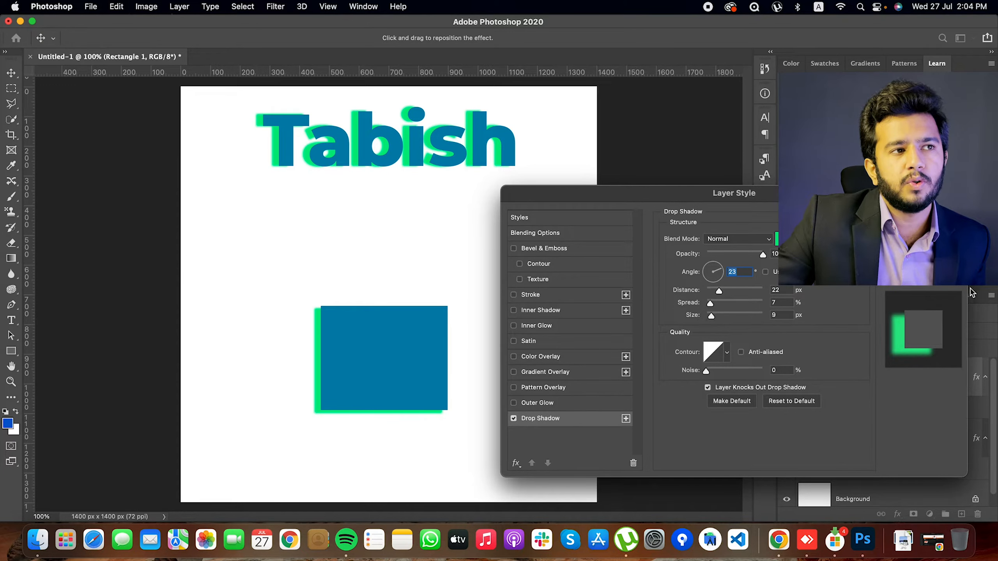
key(Escape)
click(644, 432)
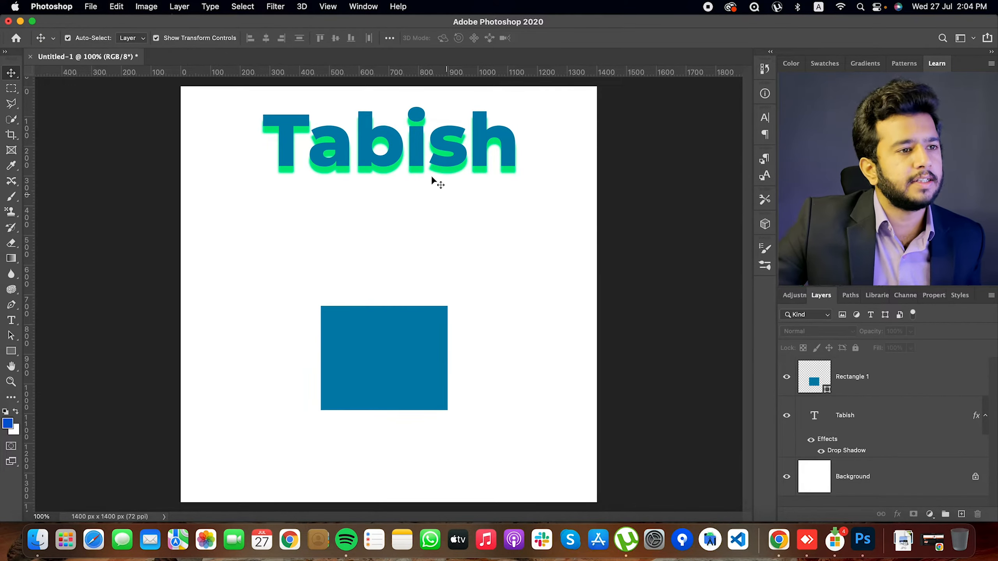
Step: Open the Drop Shadow settings of the text layer
click(444, 167)
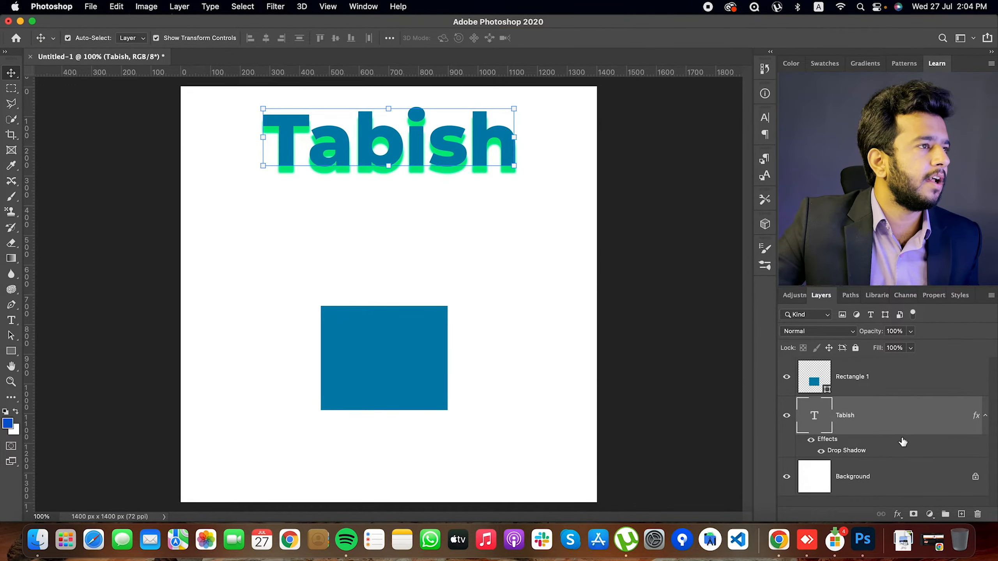
double_click(938, 418)
drag(688, 196, 535, 190)
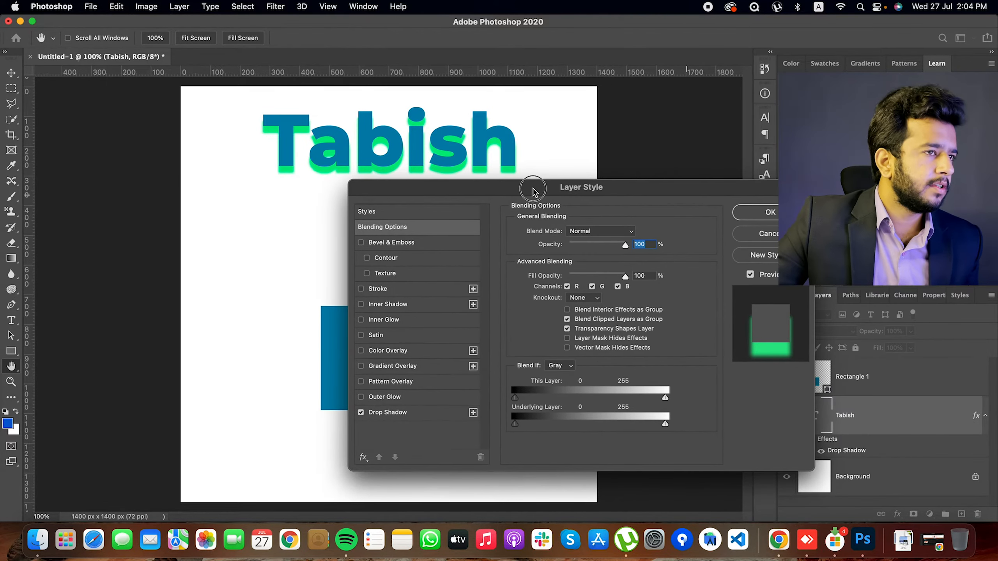
click(427, 412)
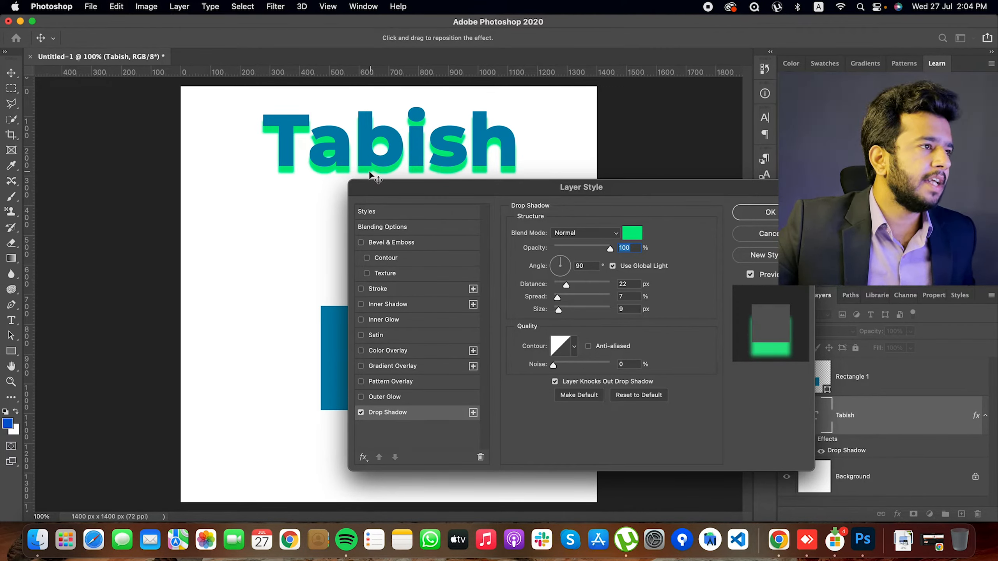
Step: Try the Cone, Cone - Inverted, Cove - Deep, Cove - Shallow and Gaussian contours on the text's shadow, and return to Linear
click(574, 347)
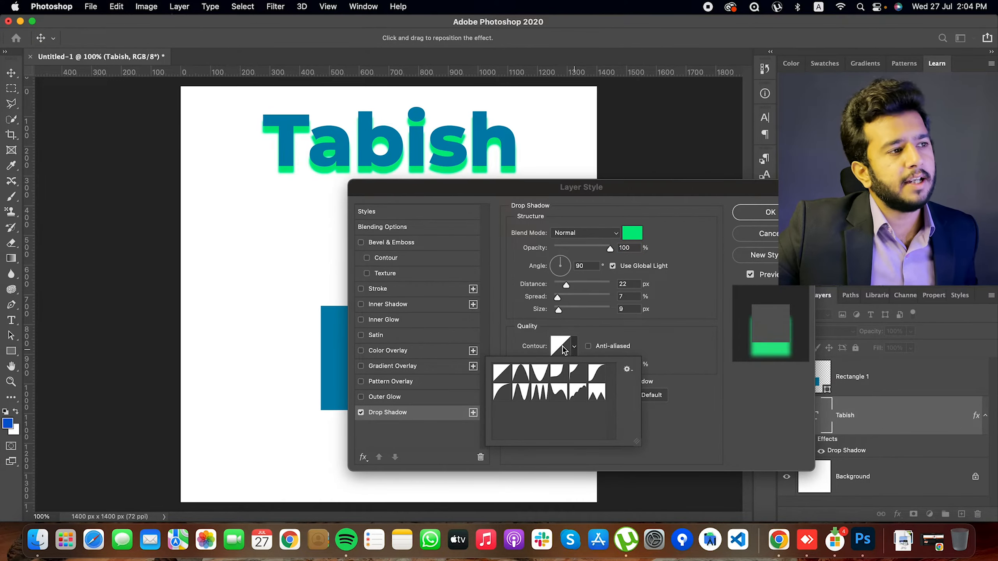
click(562, 346)
click(634, 126)
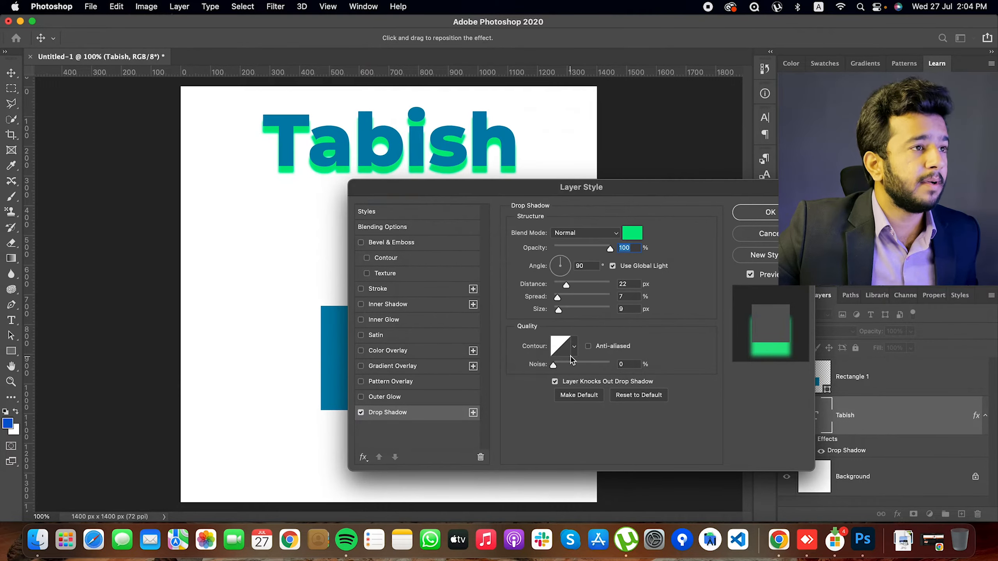
click(574, 348)
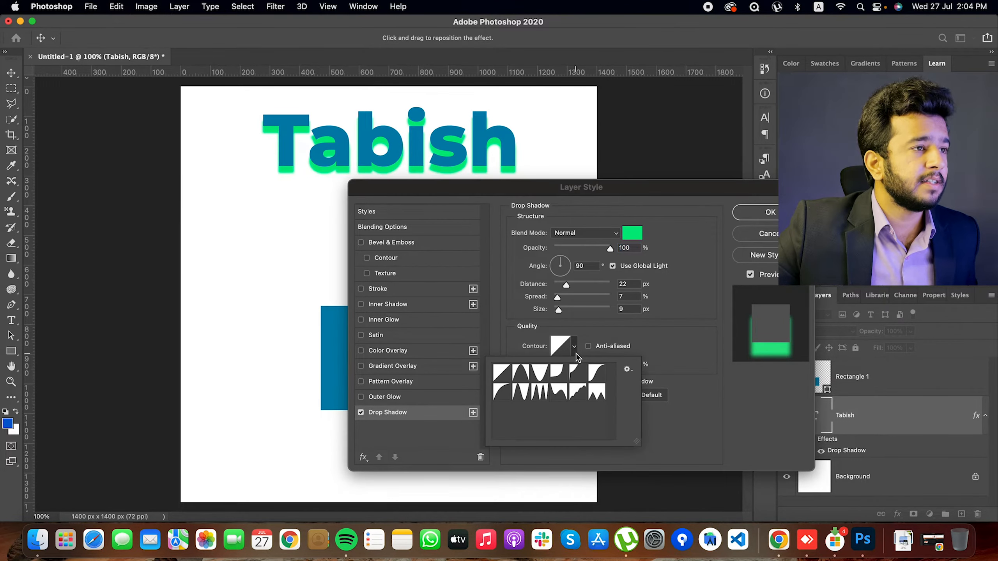
click(522, 378)
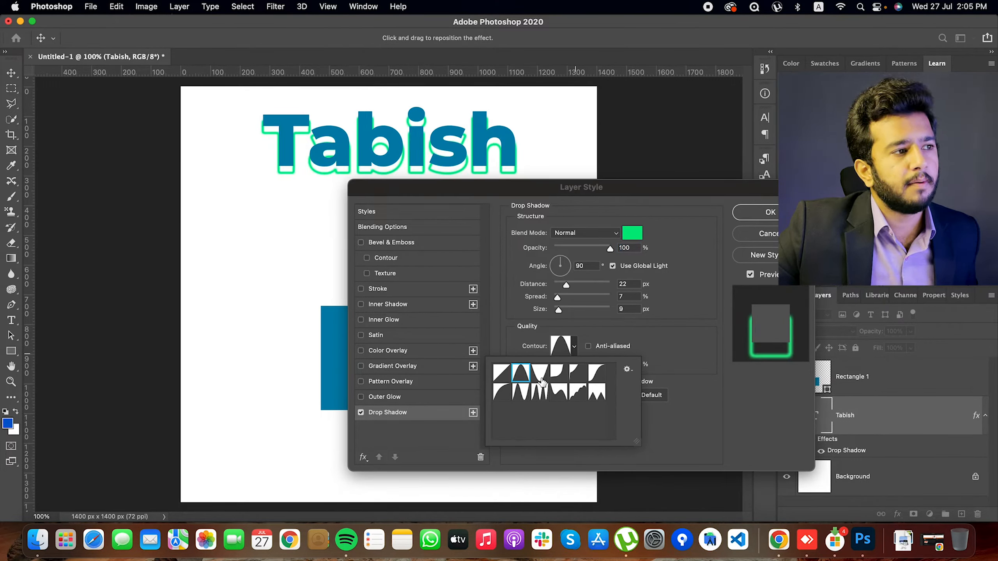
click(543, 381)
click(556, 378)
click(577, 381)
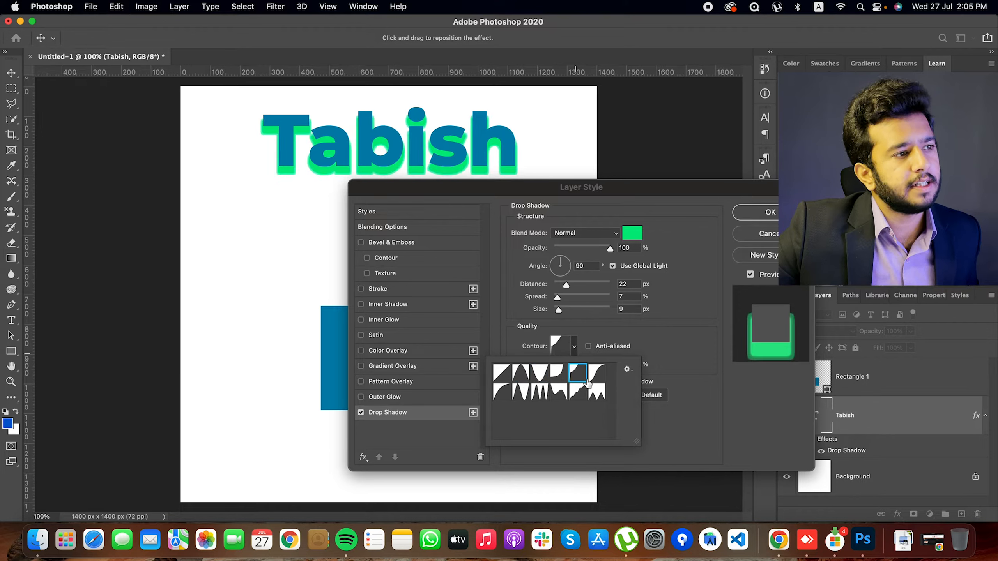
click(594, 381)
click(504, 380)
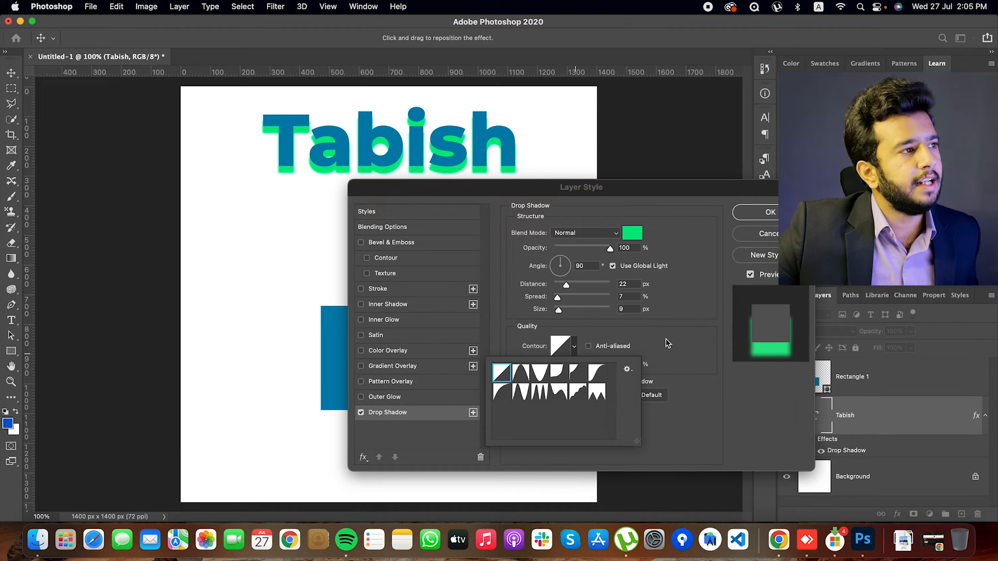
click(667, 343)
Step: Try inverting the shadow's contour curve, with output 100% at input 0% and output 0% at input 100%
click(560, 346)
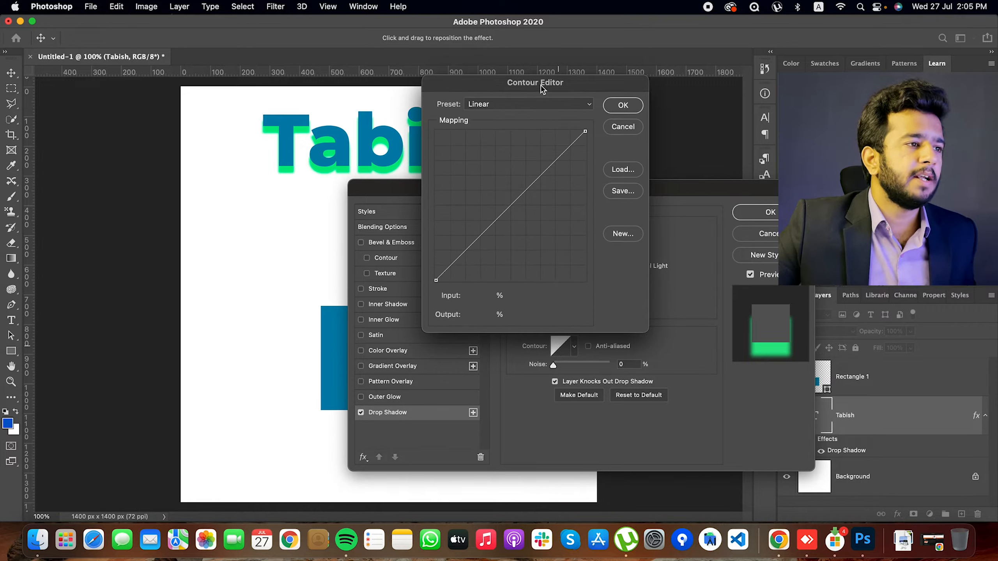
drag(541, 88, 654, 149)
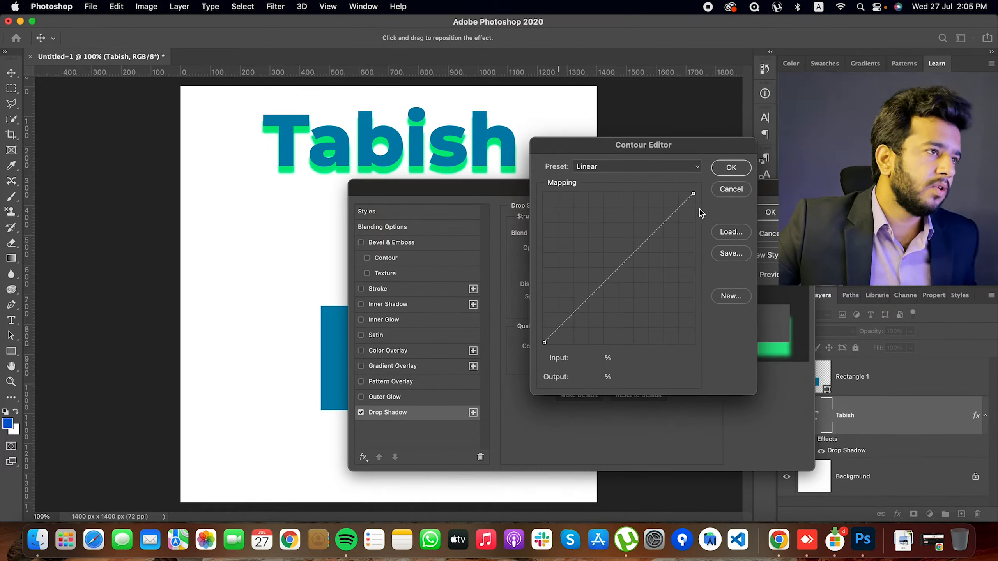
drag(694, 194, 694, 186)
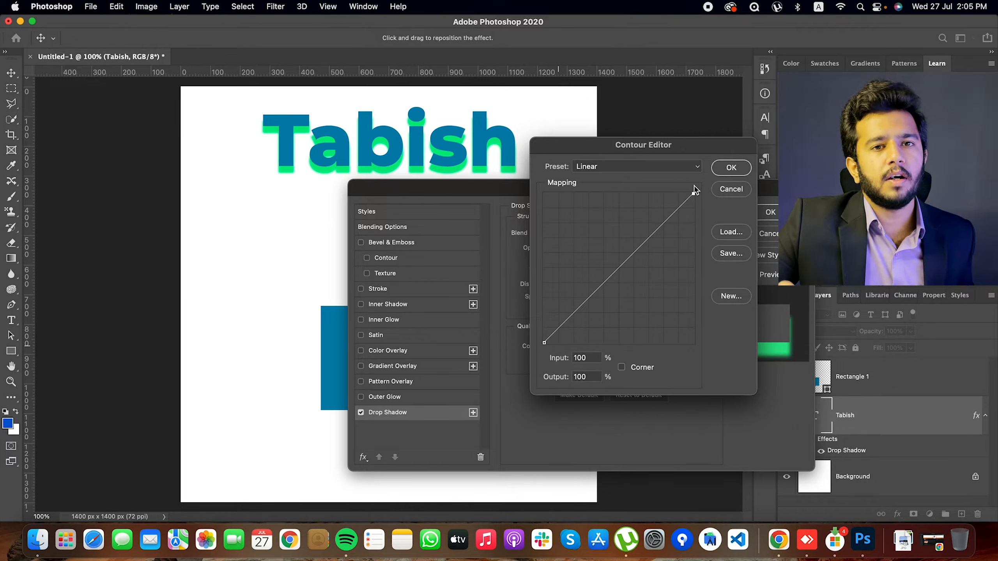
click(543, 342)
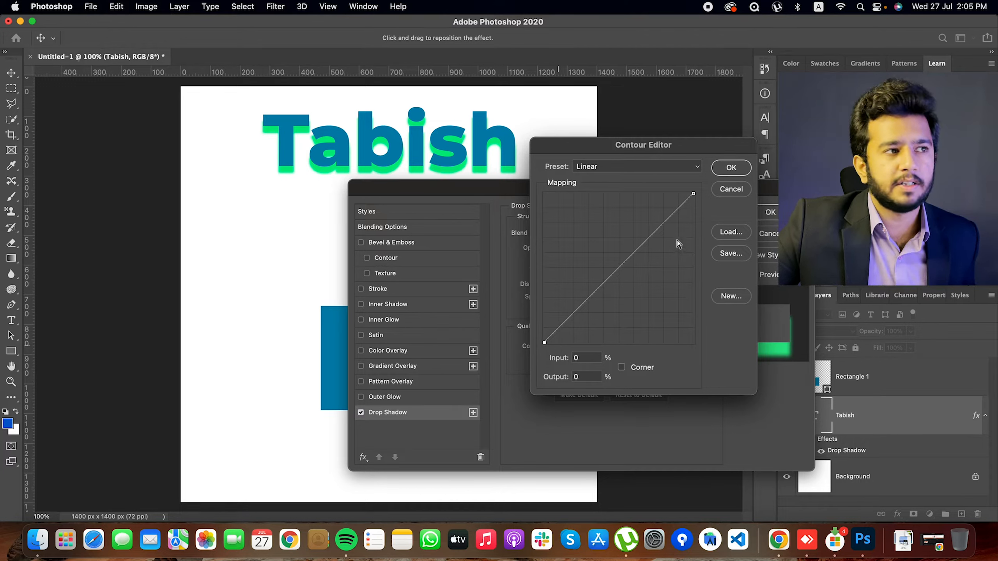
drag(693, 194, 698, 349)
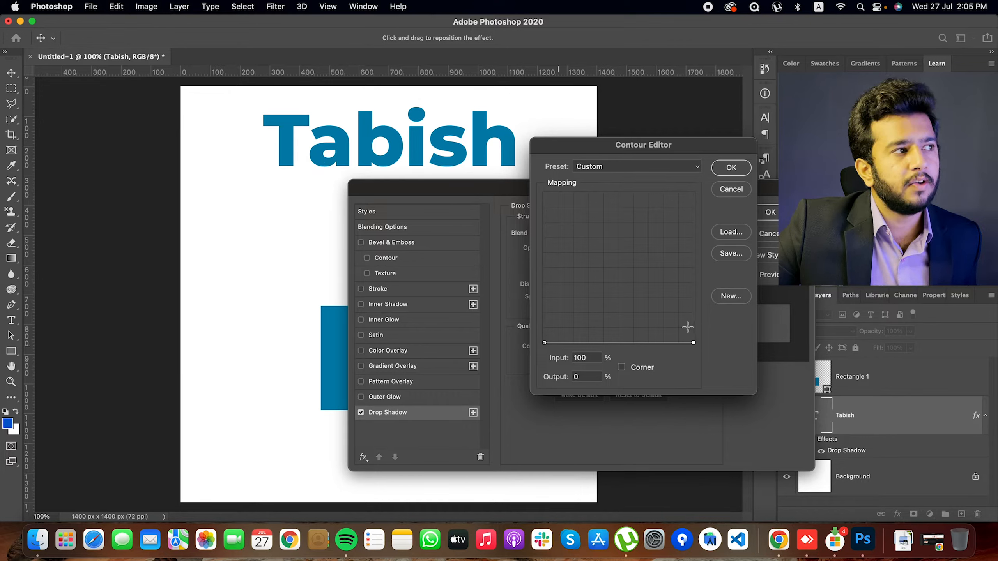
drag(543, 343, 542, 188)
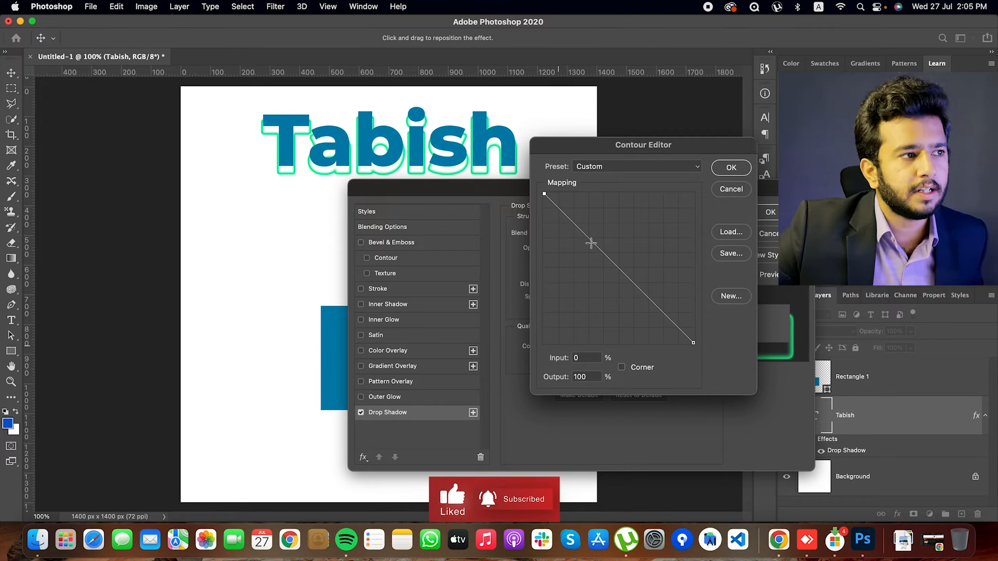
Step: Try shaping the contour curve into a wave with extra points, including one at input 94% and output 64%
drag(591, 243, 634, 250)
click(668, 207)
drag(632, 203, 599, 211)
drag(652, 270, 673, 208)
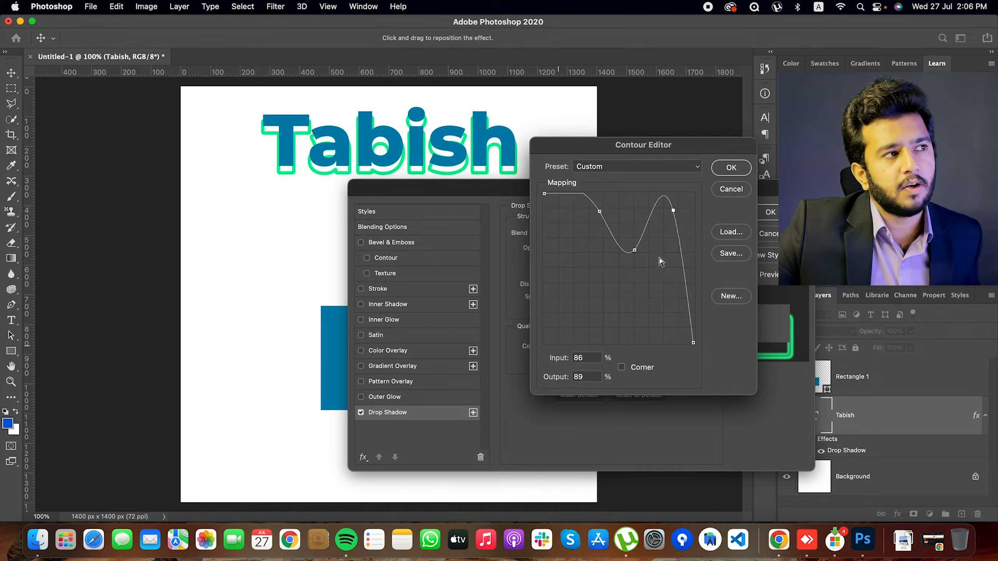
mouse_move(680, 253)
mouse_down()
mouse_move(656, 278)
mouse_move(686, 240)
mouse_move(687, 259)
mouse_up()
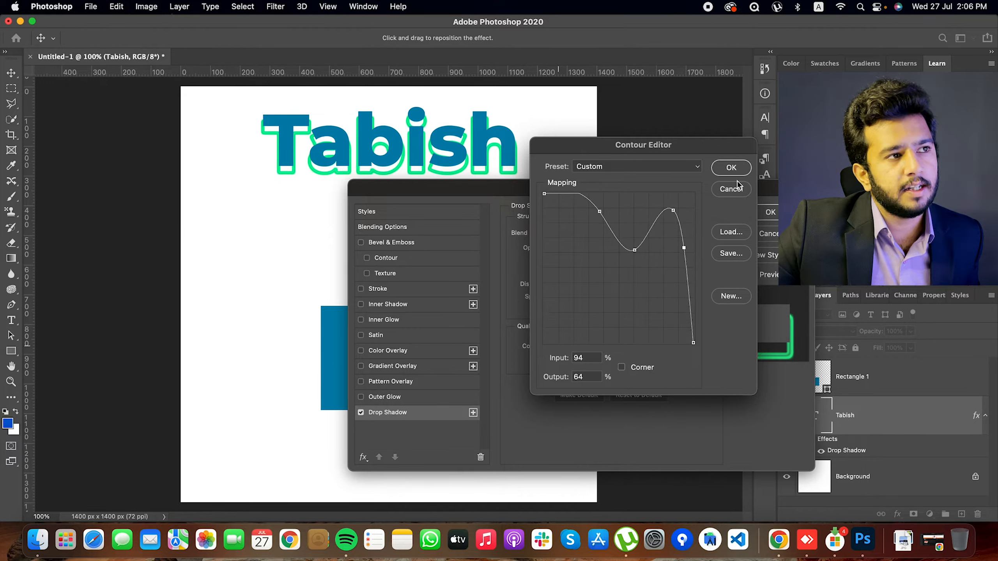
Step: Try the Gaussian, Ring and Cove - Shallow presets for the contour curve, and discard the contour changes
click(681, 166)
click(615, 267)
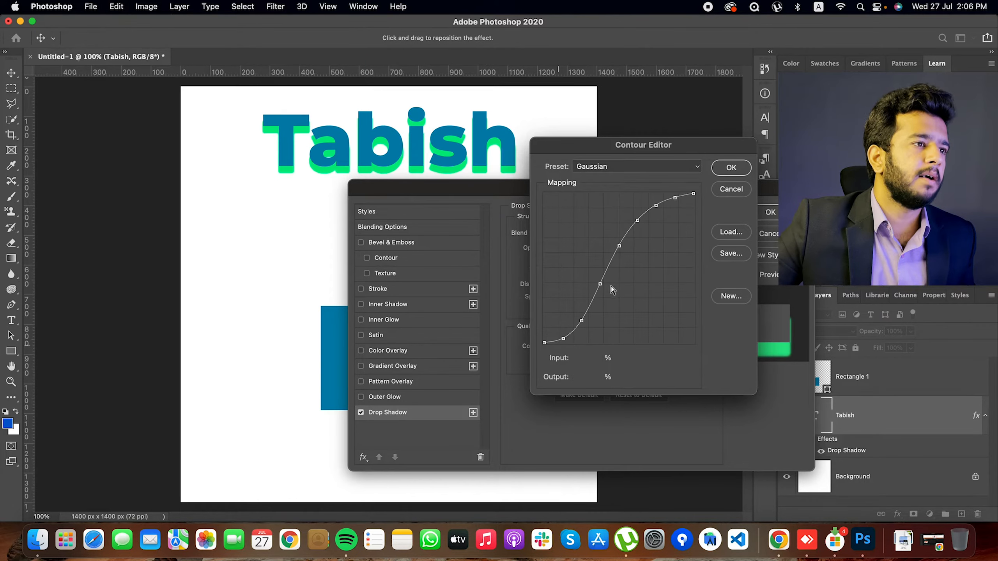
click(650, 171)
click(605, 191)
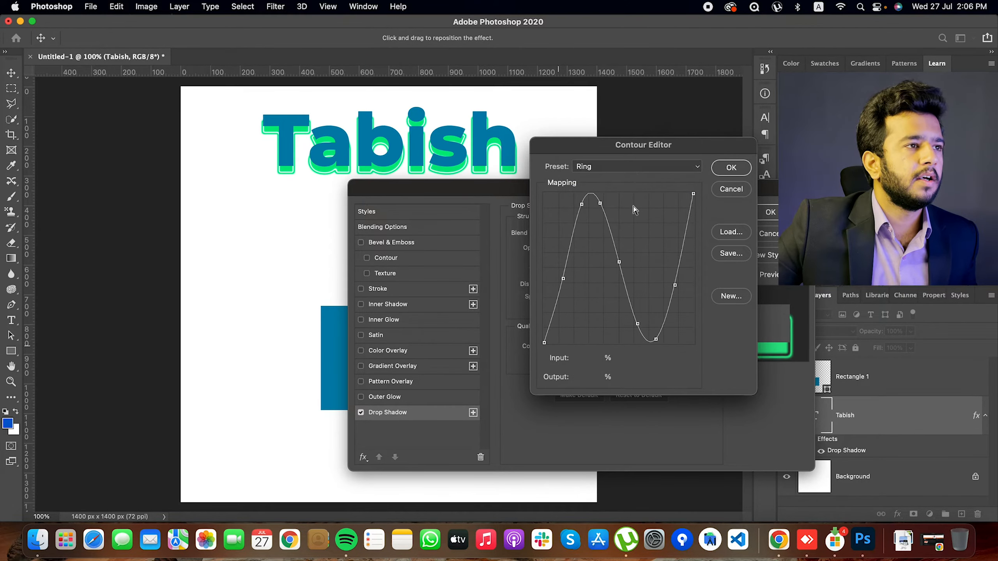
click(638, 170)
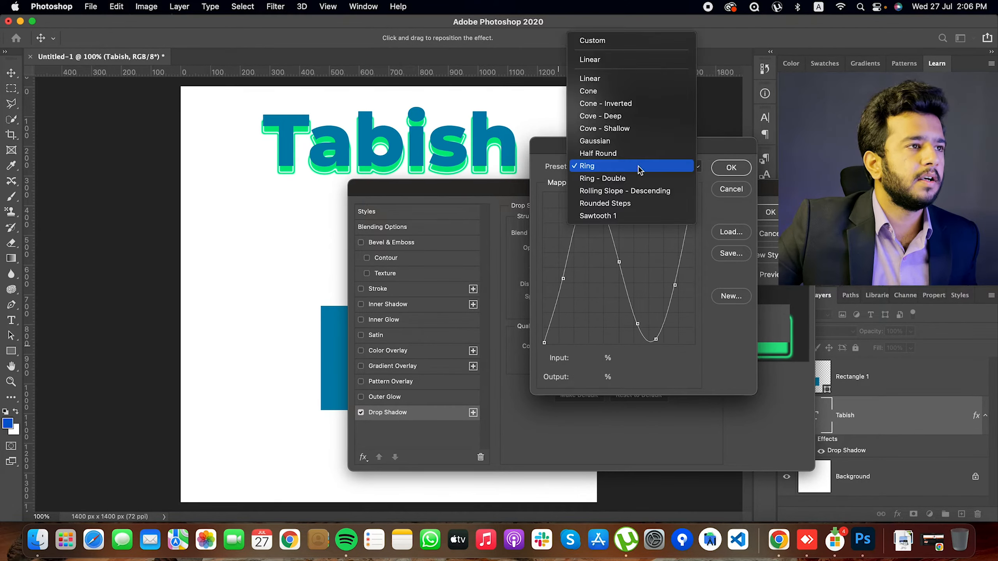
click(602, 129)
click(731, 190)
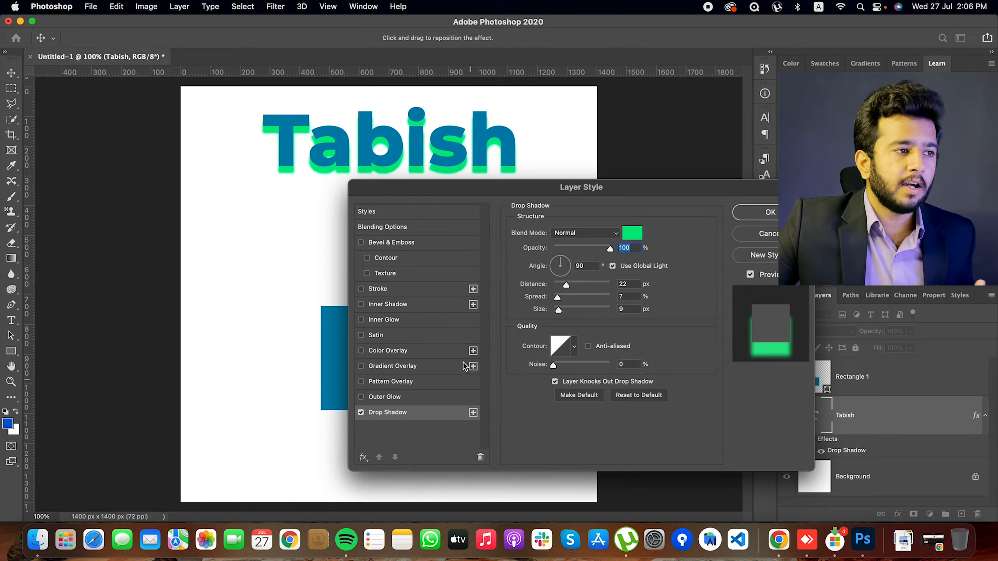
Step: Turn off the text's Drop Shadow, enable Bevel & Emboss and show its settings clear of the text
click(361, 413)
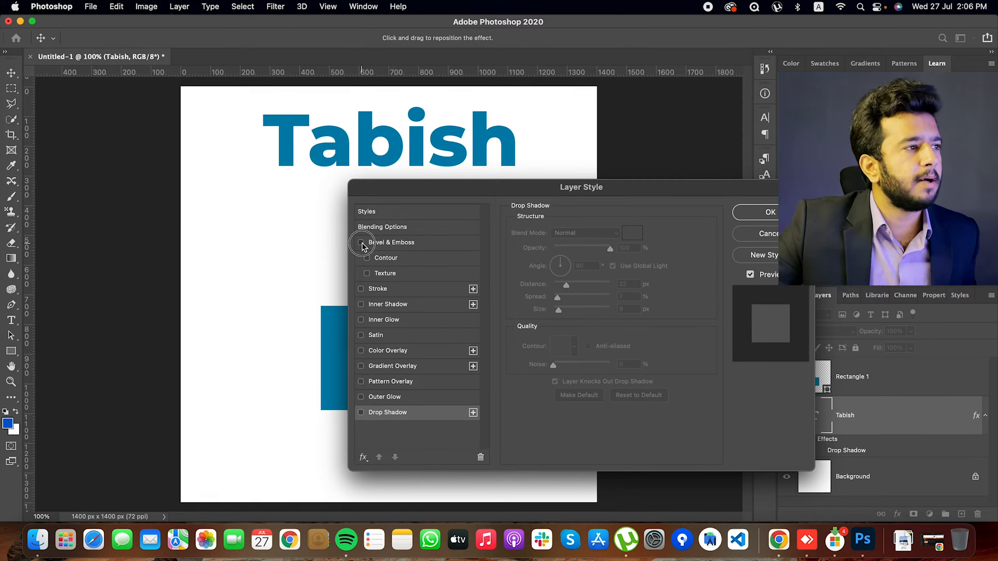
click(364, 242)
click(420, 242)
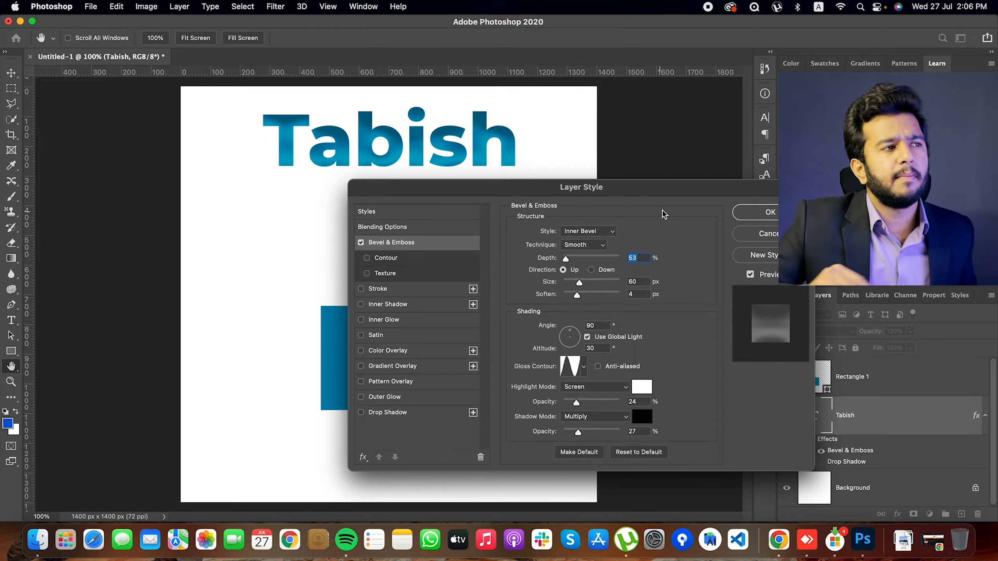
drag(652, 188, 606, 204)
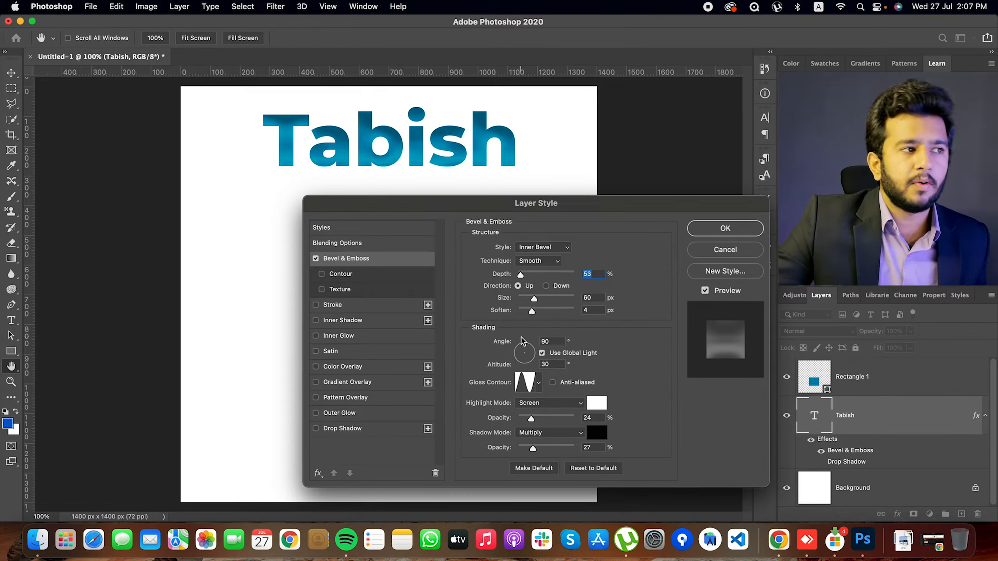
Step: Check the bevel style options on the text, keeping Inner Bevel, try a depth of 188%, and discard the layer style changes
click(563, 248)
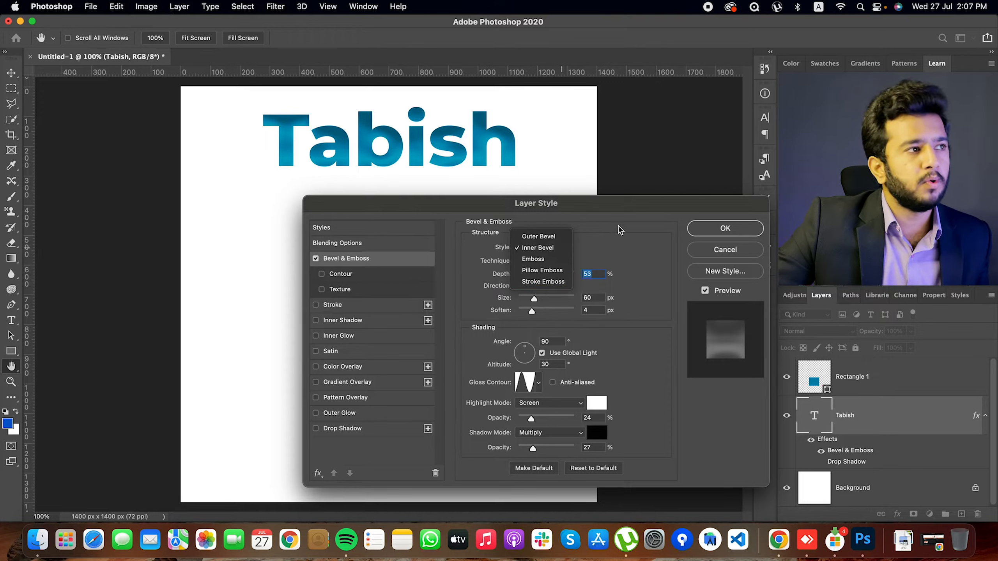
click(538, 248)
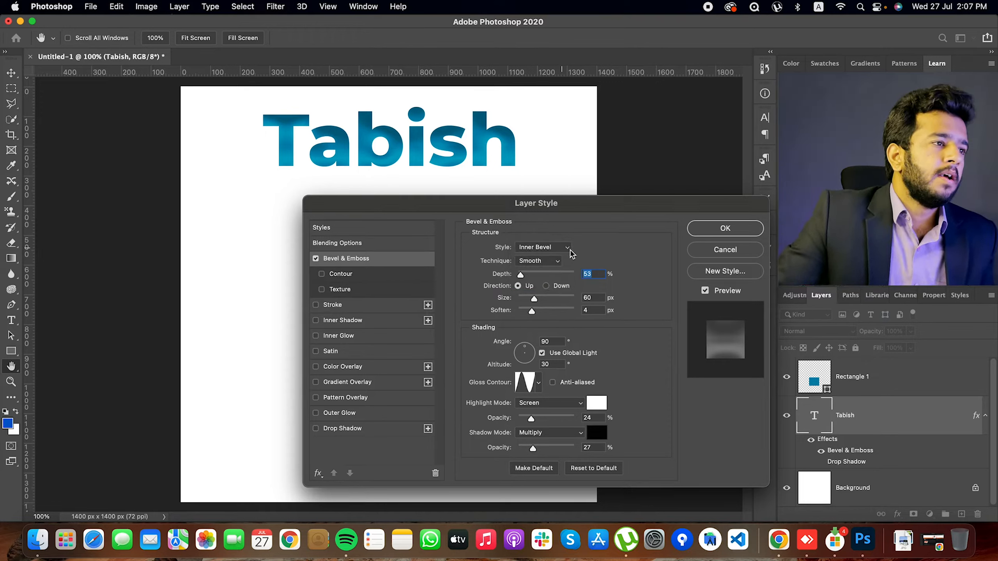
click(541, 250)
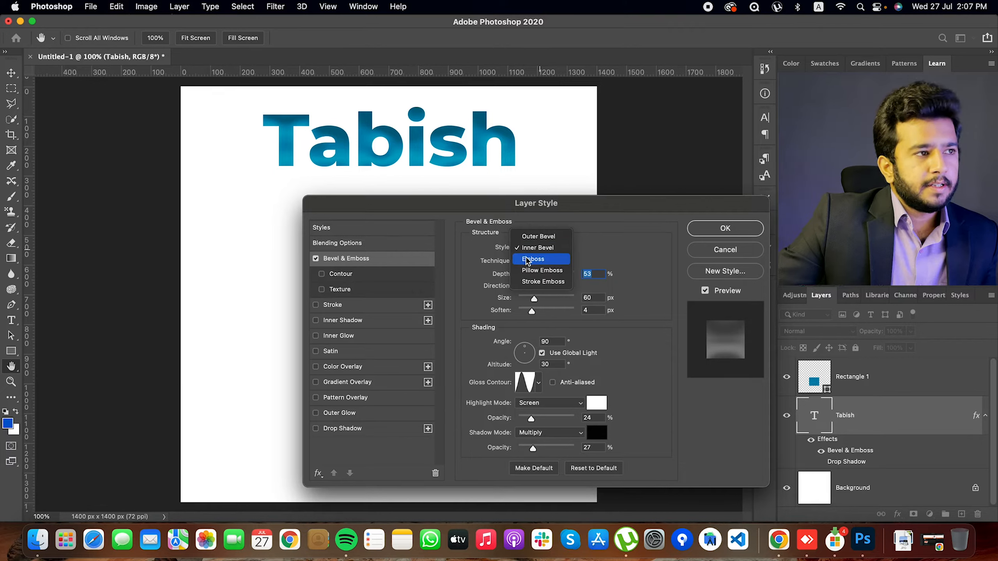
click(536, 248)
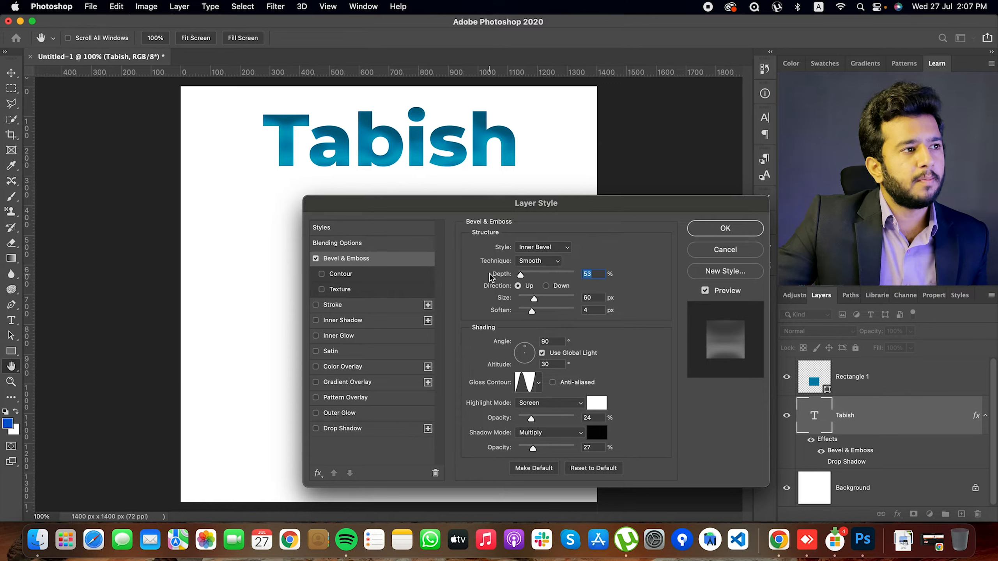
mouse_move(520, 277)
mouse_down()
mouse_move(546, 277)
mouse_move(514, 280)
mouse_move(542, 278)
mouse_move(529, 280)
mouse_up()
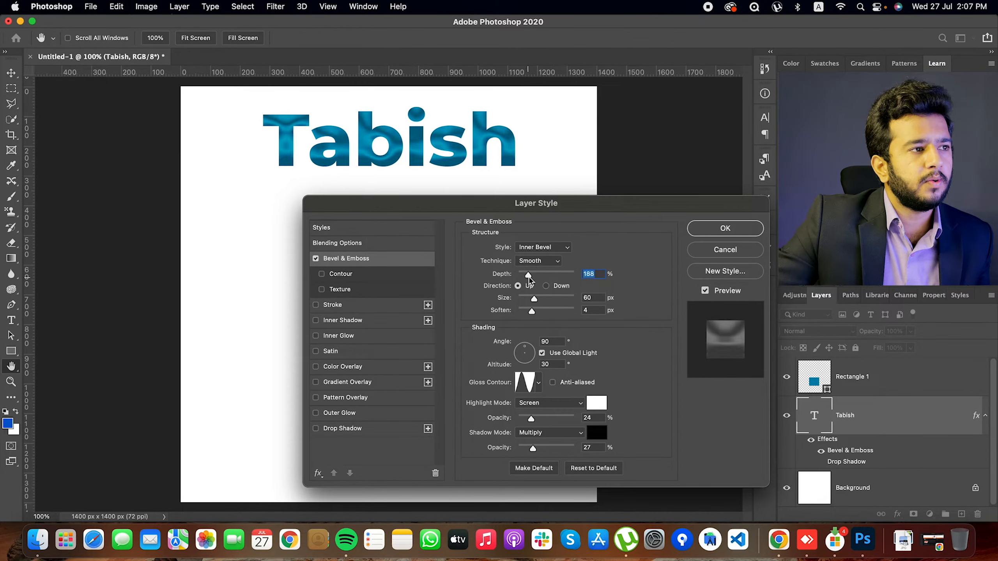
click(732, 249)
Step: Move the blue rectangle up near the canvas's upper edge and the text down to the lower part of the canvas
key(v)
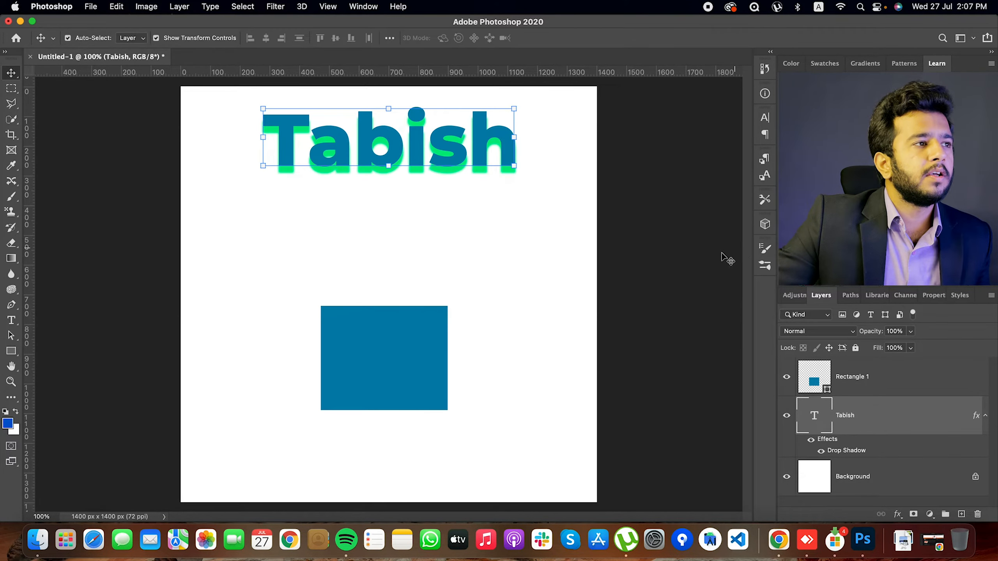
click(369, 361)
drag(412, 401, 417, 286)
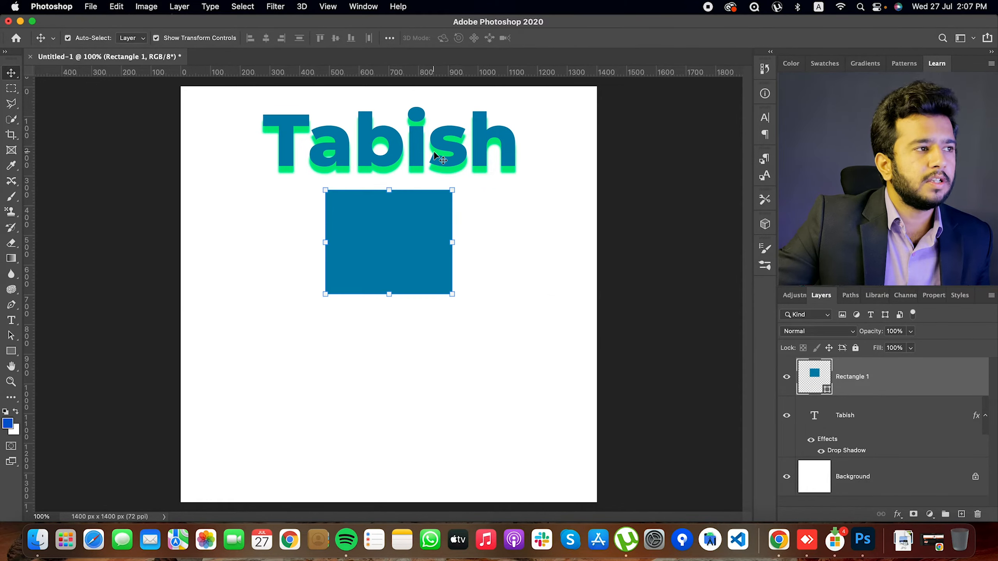
drag(432, 154, 429, 438)
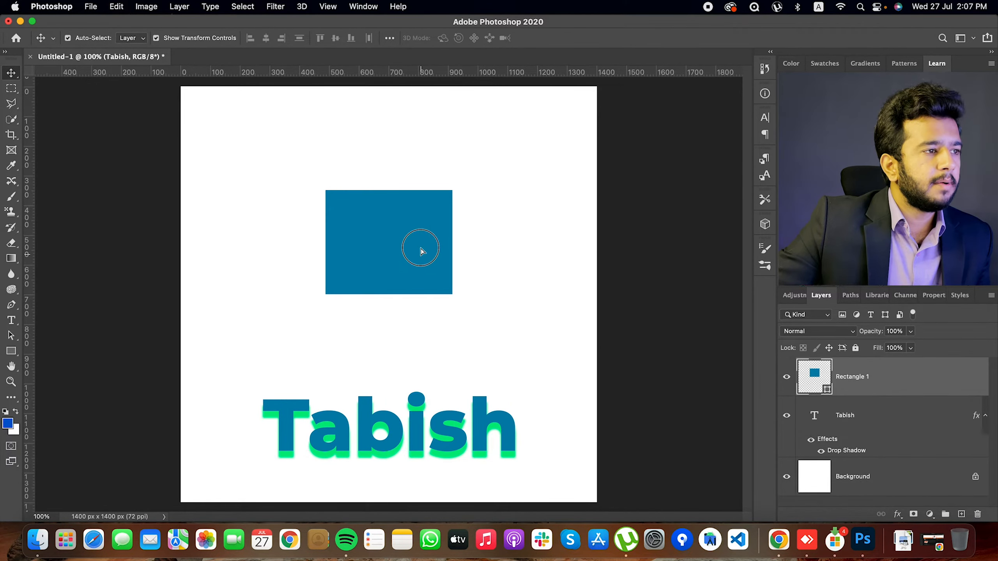
drag(421, 289, 418, 194)
Step: Enable Bevel & Emboss on the Rectangle 1 layer and show its settings clear of the rectangle
double_click(904, 376)
click(305, 181)
drag(471, 129, 390, 242)
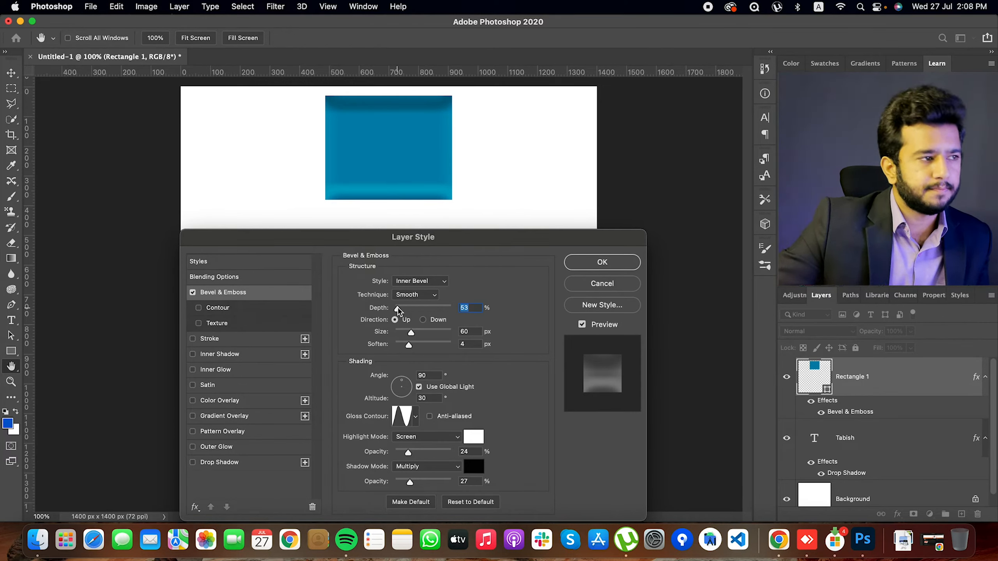
Step: Set the rectangle's bevel to depth 1000%, direction Down, size 90 px and soften 0 px
drag(399, 309, 491, 310)
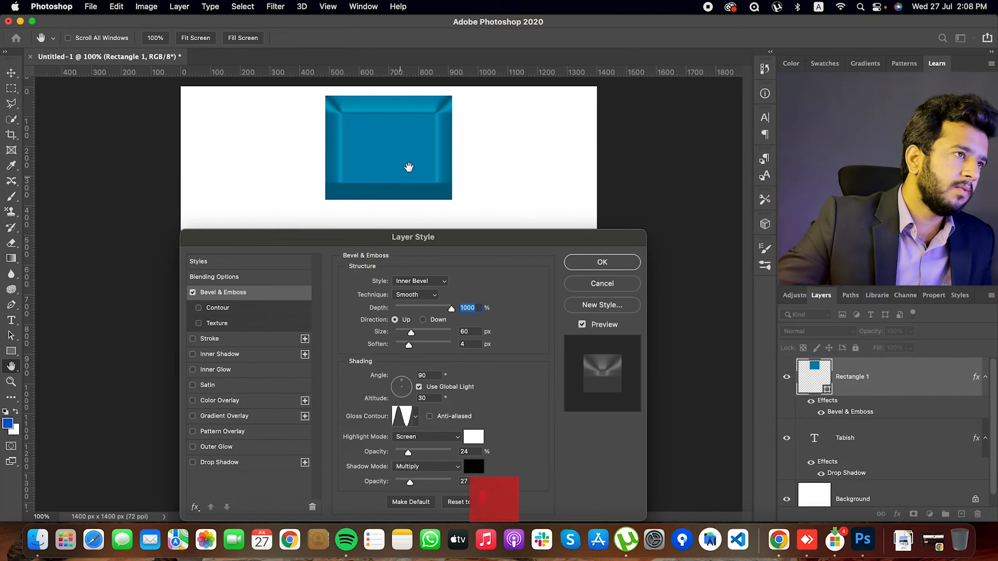
mouse_move(412, 334)
mouse_down()
mouse_move(431, 338)
mouse_move(402, 341)
mouse_move(433, 343)
mouse_move(407, 340)
mouse_up()
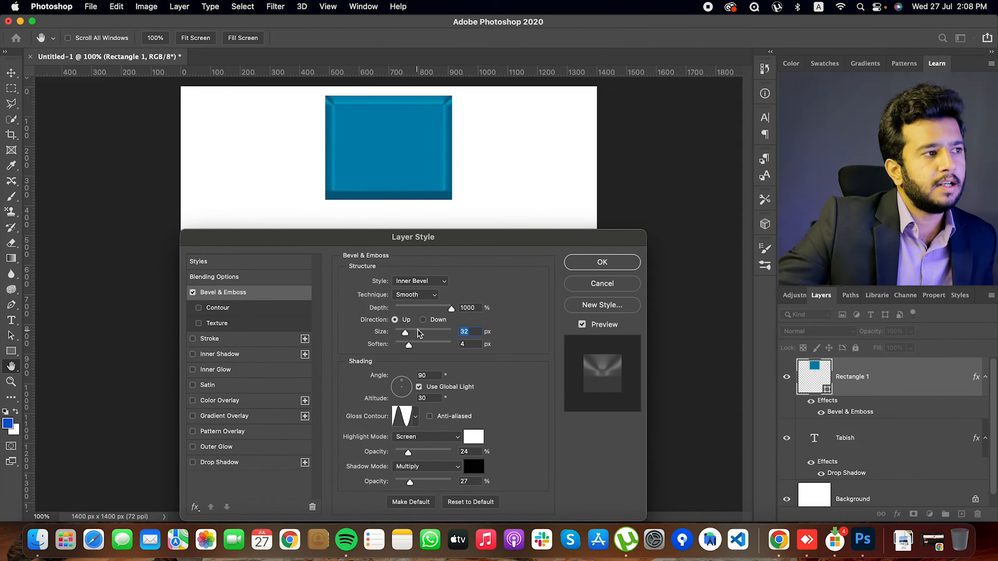
click(423, 322)
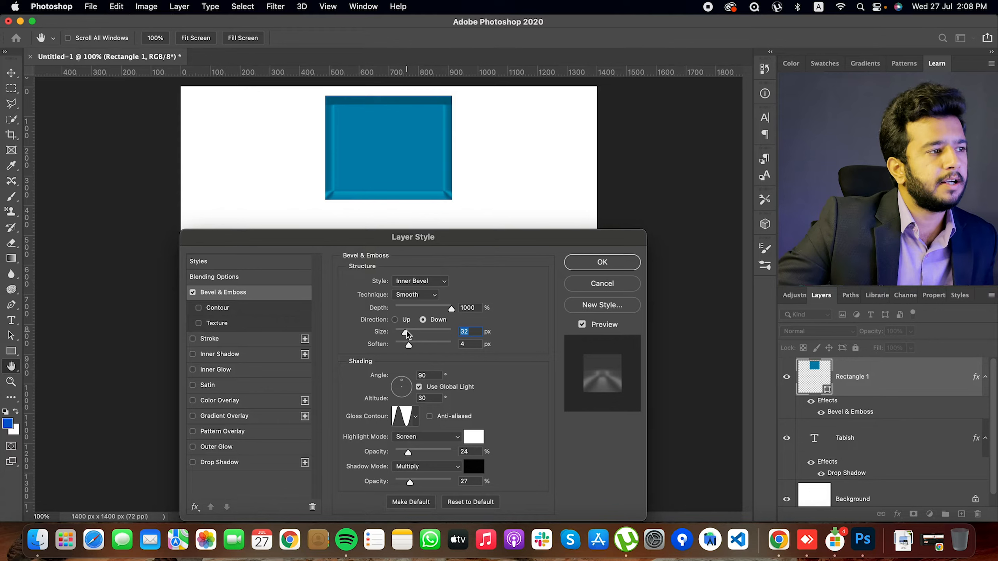
mouse_move(410, 346)
mouse_down()
mouse_move(445, 346)
mouse_move(401, 345)
mouse_move(417, 333)
mouse_up()
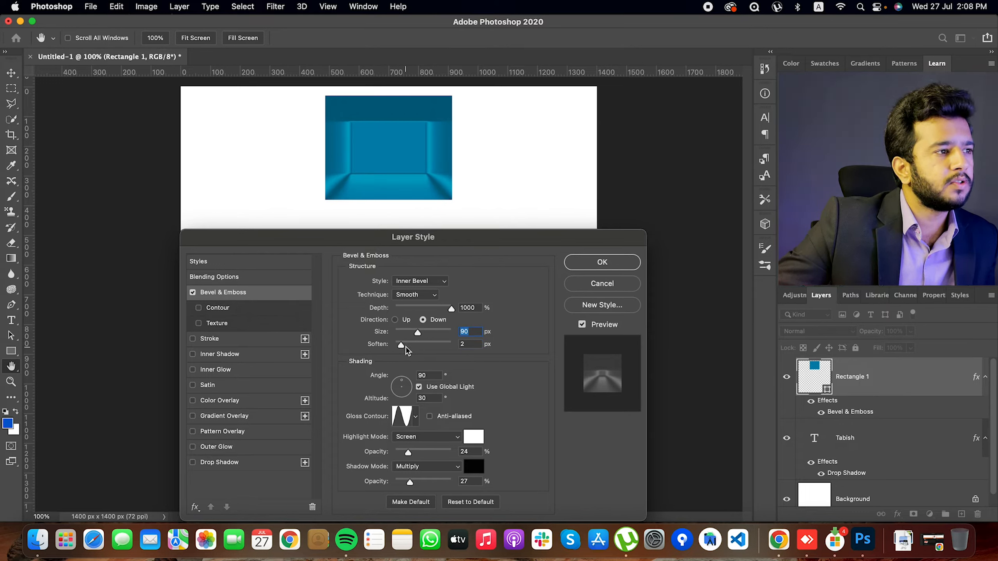
mouse_move(406, 351)
mouse_down()
mouse_move(435, 346)
mouse_move(387, 348)
mouse_up()
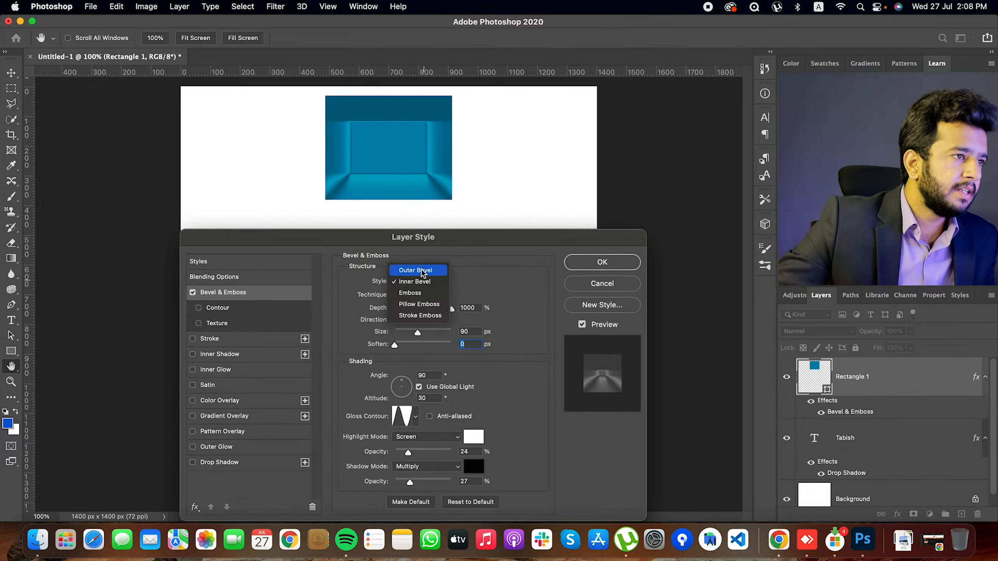
Step: Try the Outer Bevel, Emboss and Pillow Emboss styles on the rectangle, with Soften at 5 px
click(421, 272)
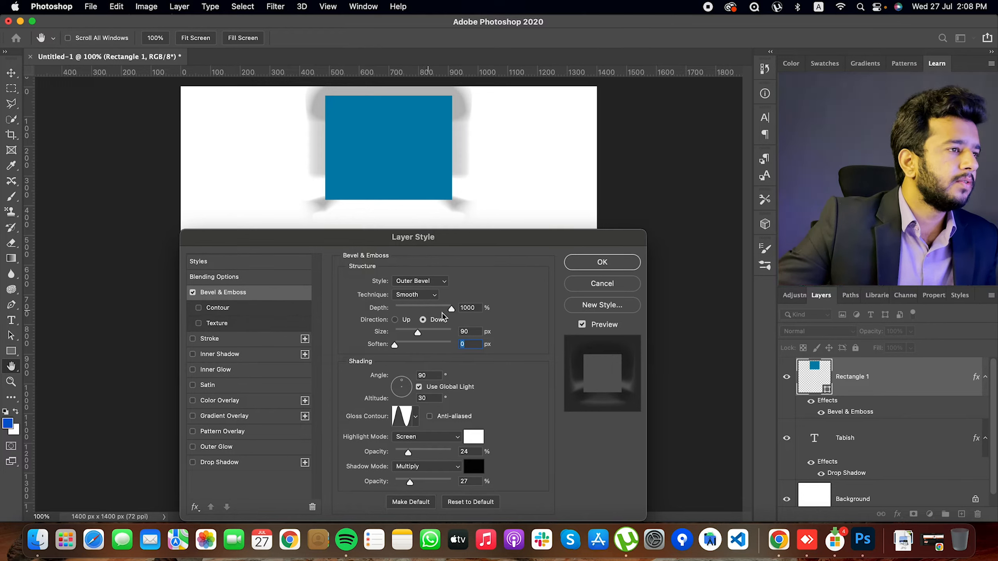
drag(394, 346, 414, 324)
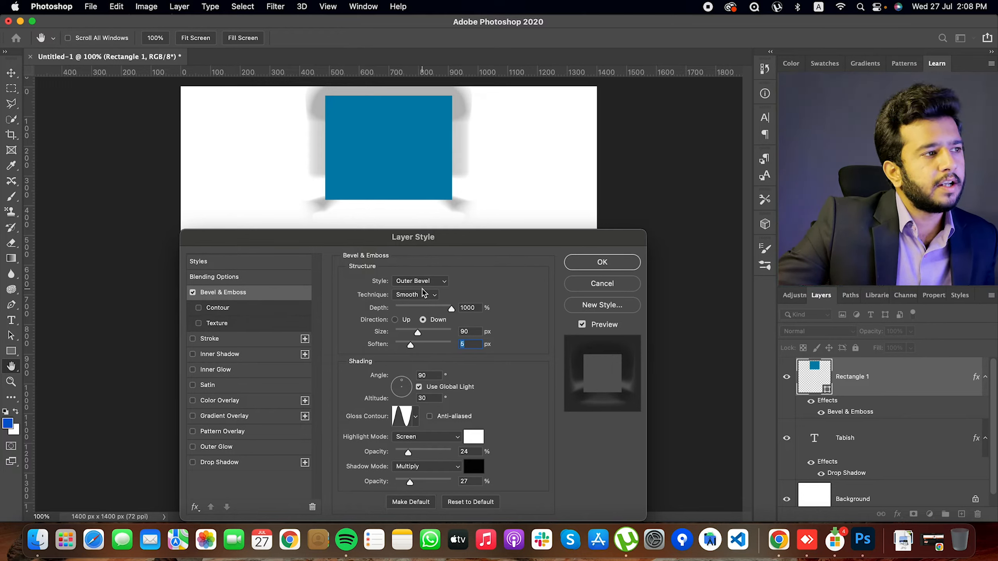
click(420, 281)
click(417, 306)
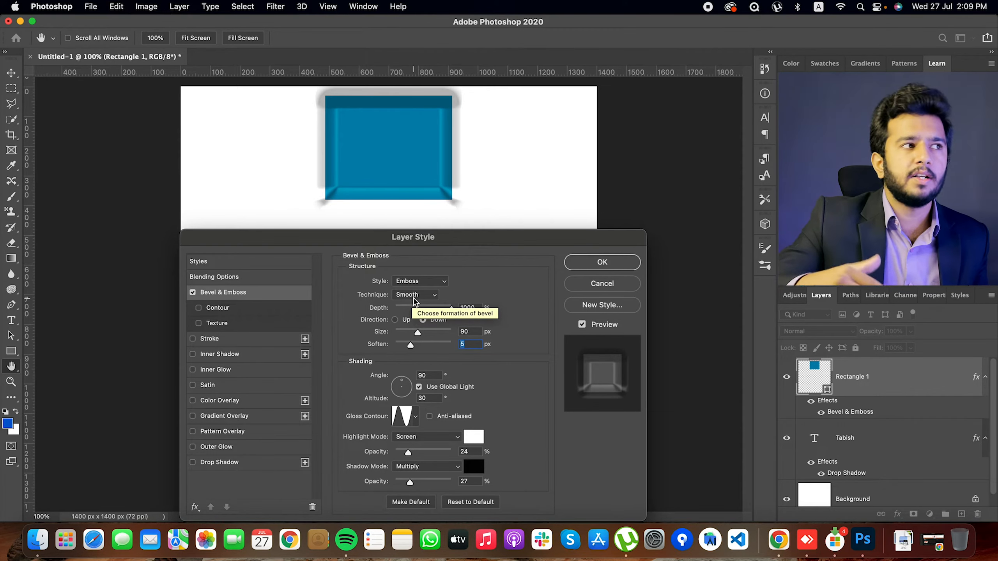
click(415, 297)
click(414, 299)
click(419, 281)
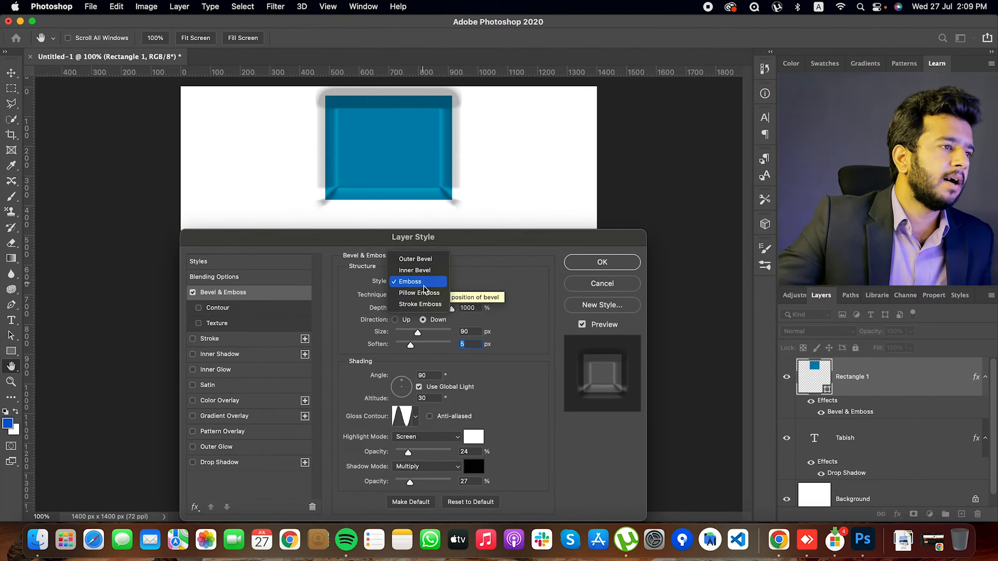
click(419, 292)
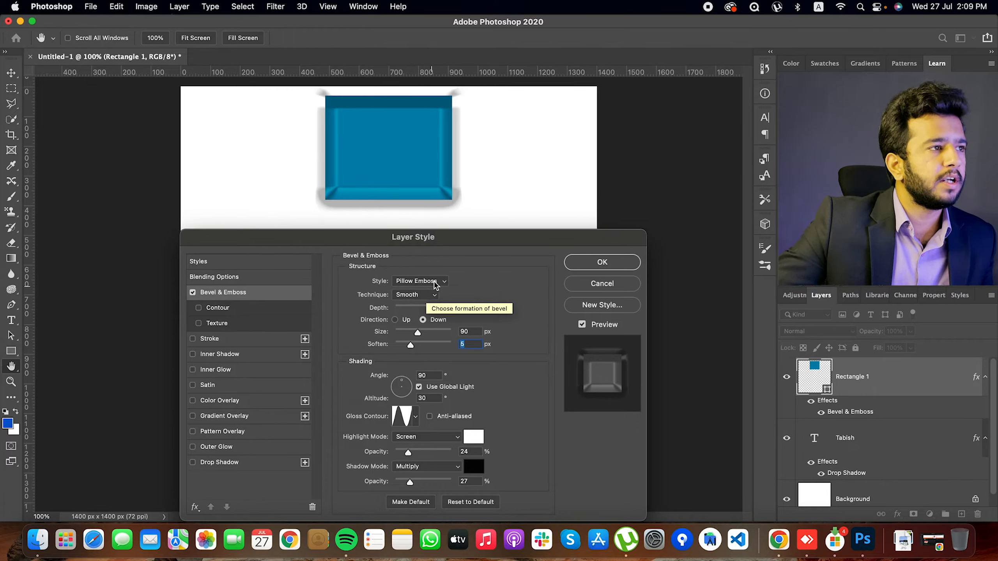
Step: Switch the rectangle's bevel style to Stroke Emboss
click(434, 285)
click(427, 291)
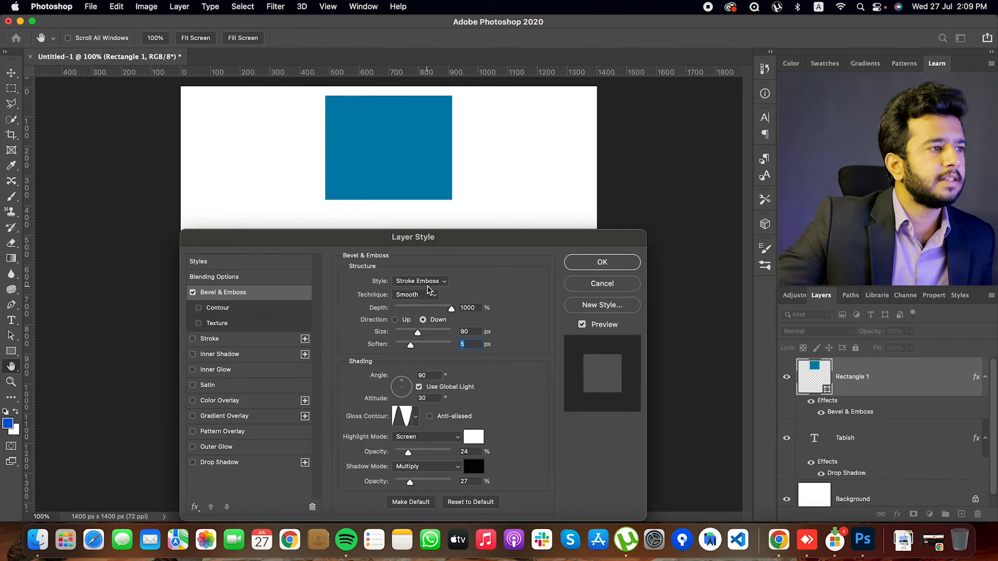
click(427, 282)
click(474, 275)
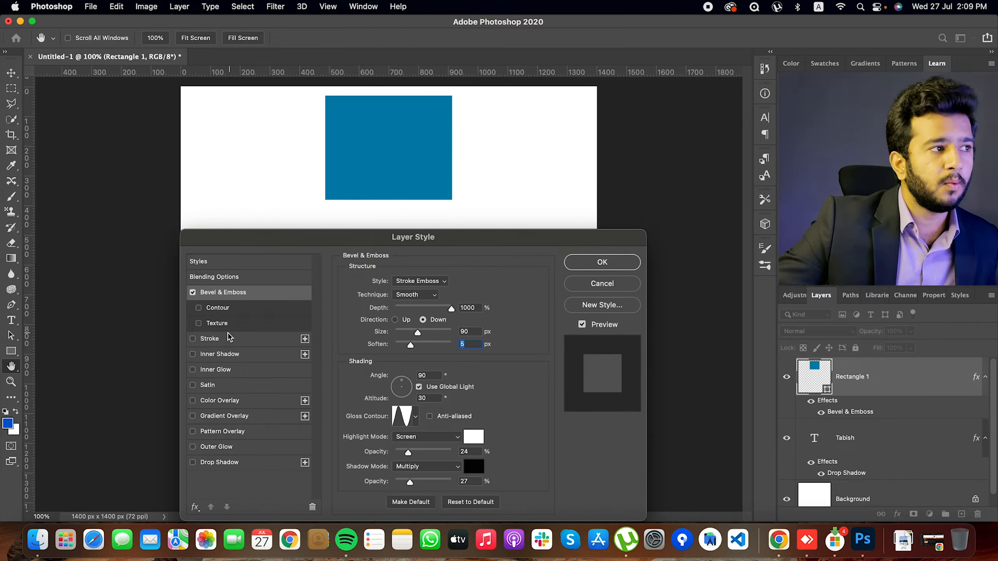
Step: Enable a Stroke on the rectangle and review its position and blend mode options, keeping Outside and Normal
click(192, 339)
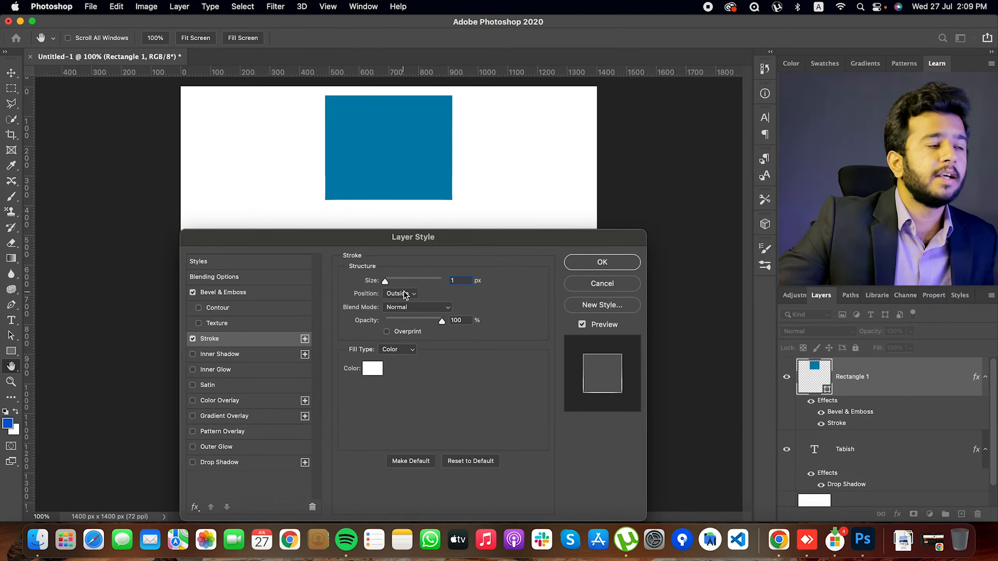
click(392, 294)
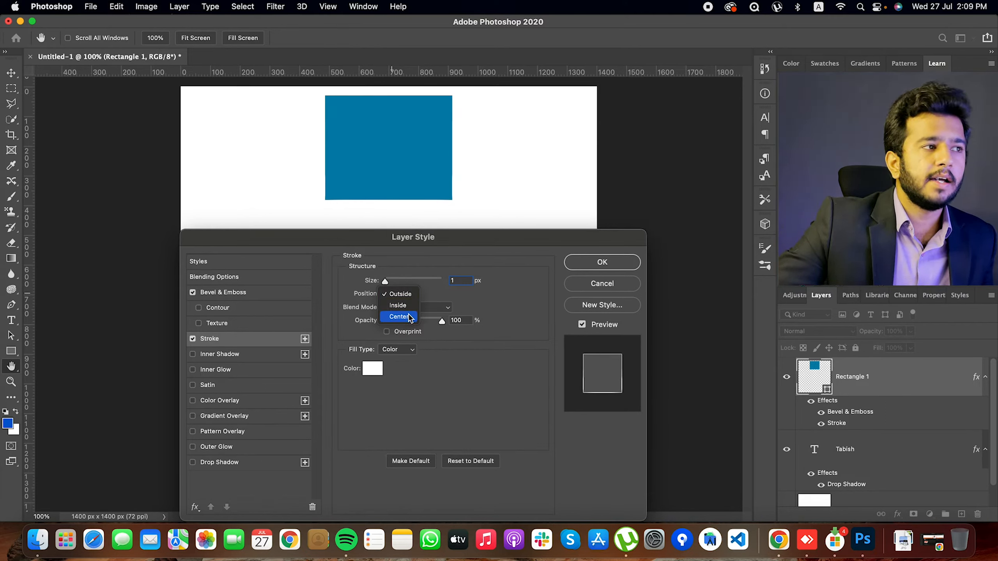
click(495, 298)
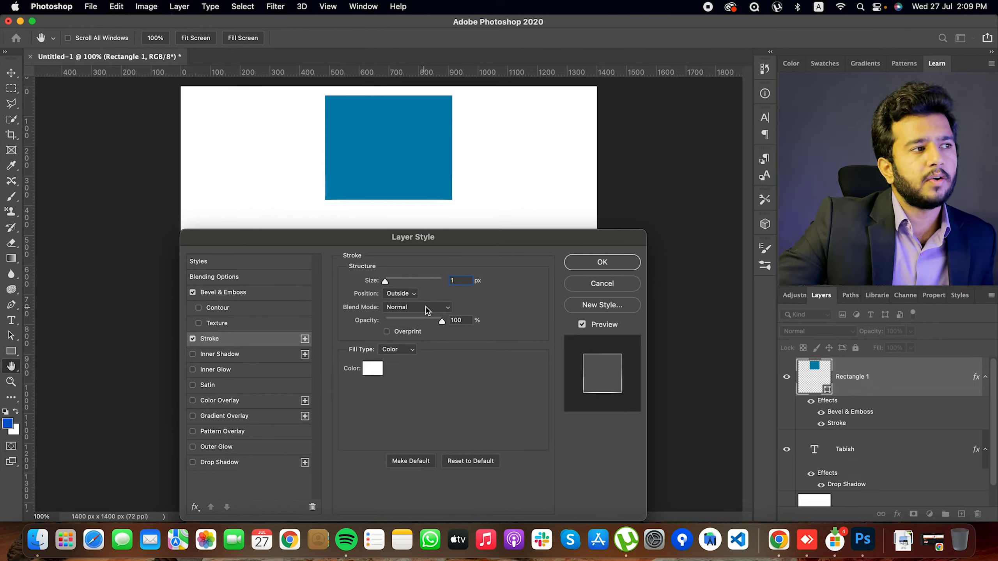
click(428, 309)
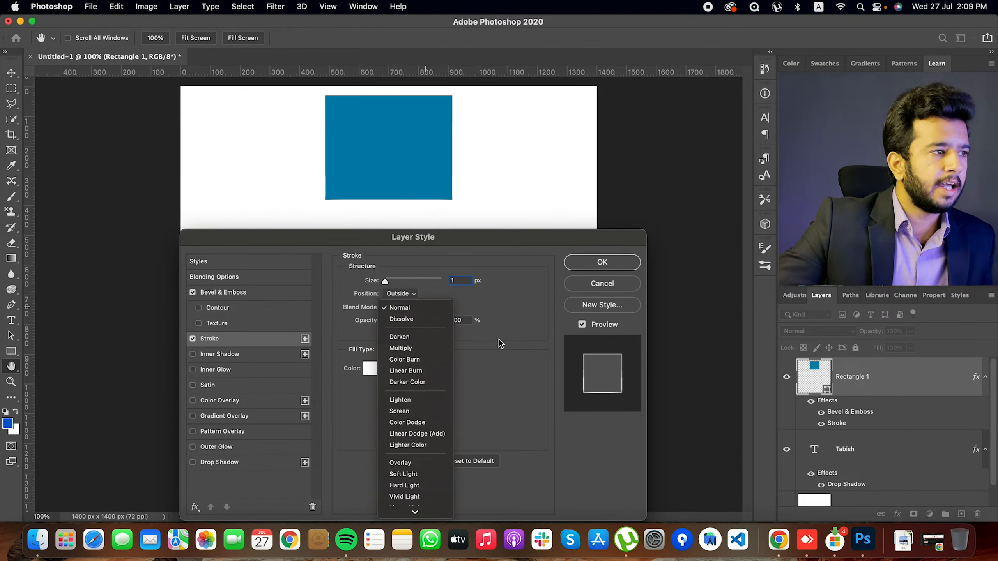
click(499, 339)
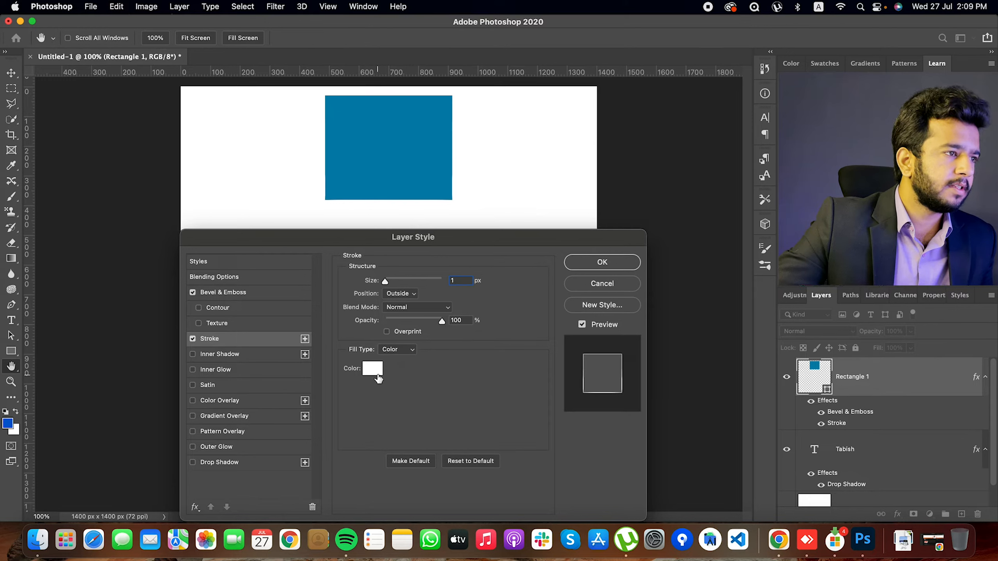
Step: Set the rectangle's stroke colour to black (000000) and its size to 13 px
click(378, 378)
click(512, 446)
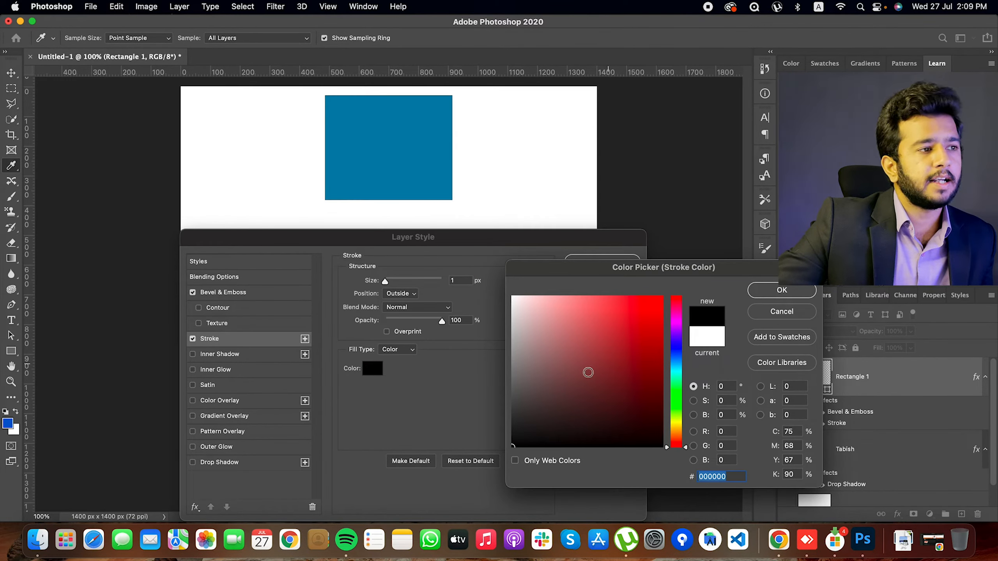
click(772, 291)
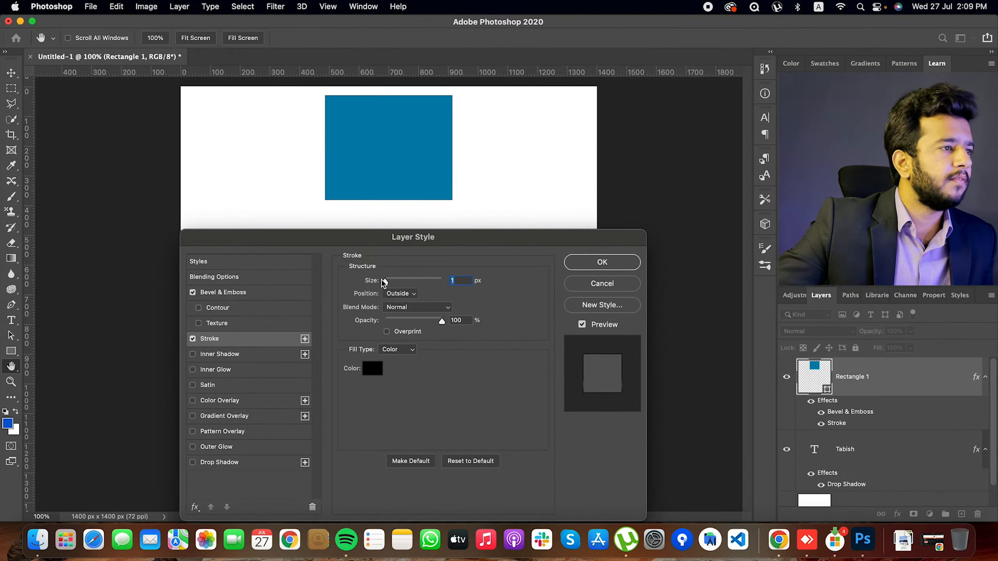
drag(383, 281, 391, 282)
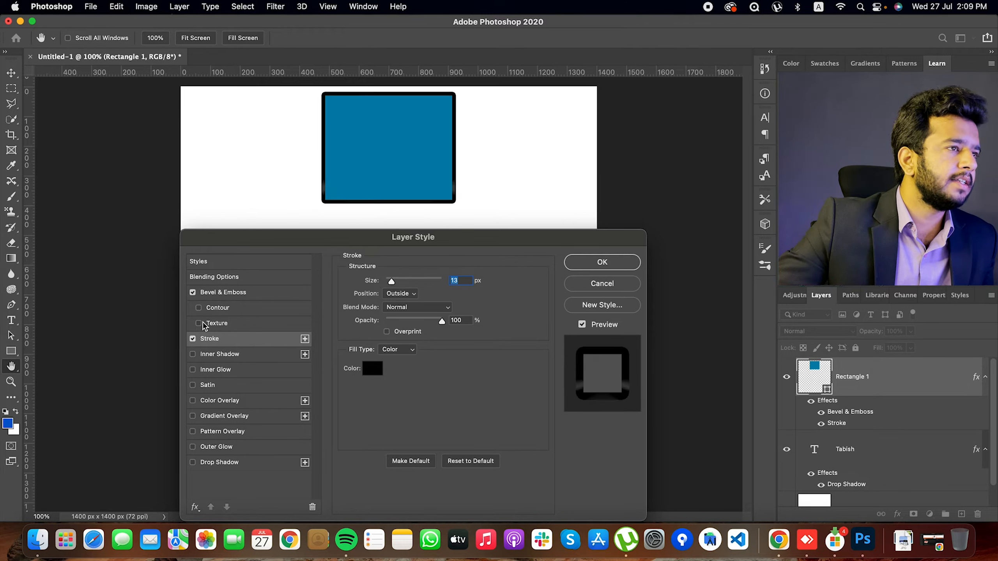
Step: Adjust the rectangle's Stroke Emboss to depth 532%, size 150 px and soften 6 px, with light angle -157° and altitude 42°
click(235, 292)
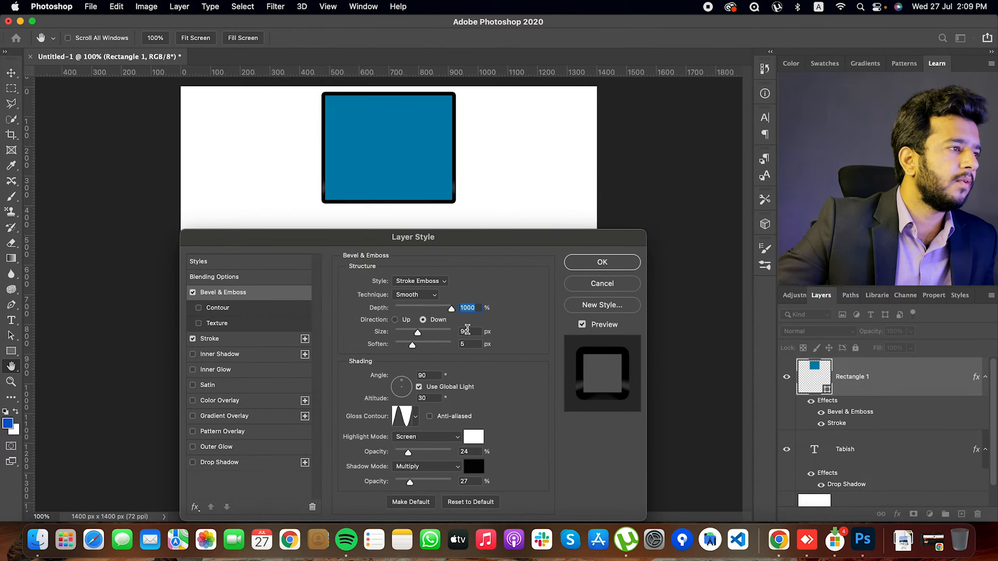
click(420, 281)
click(421, 282)
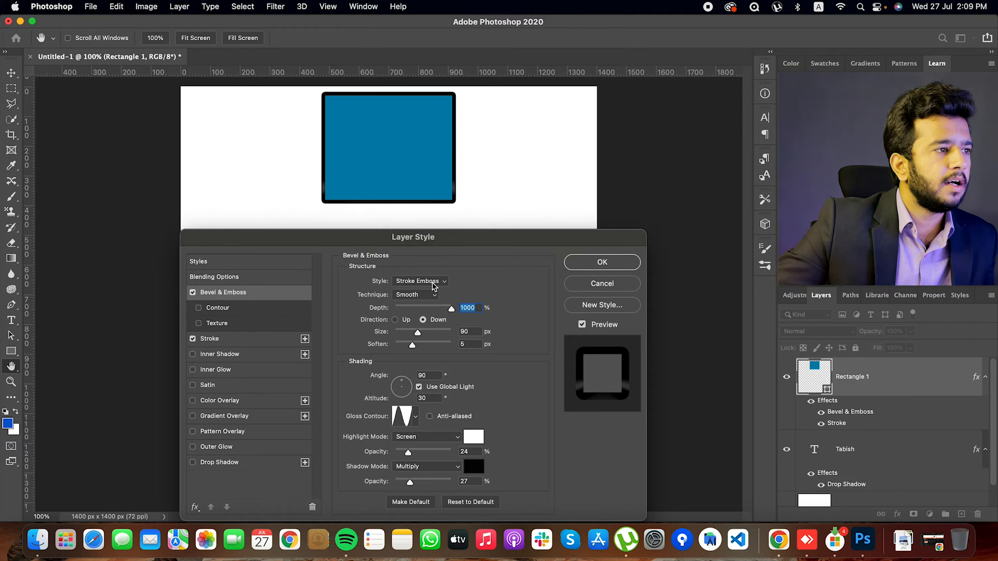
click(433, 283)
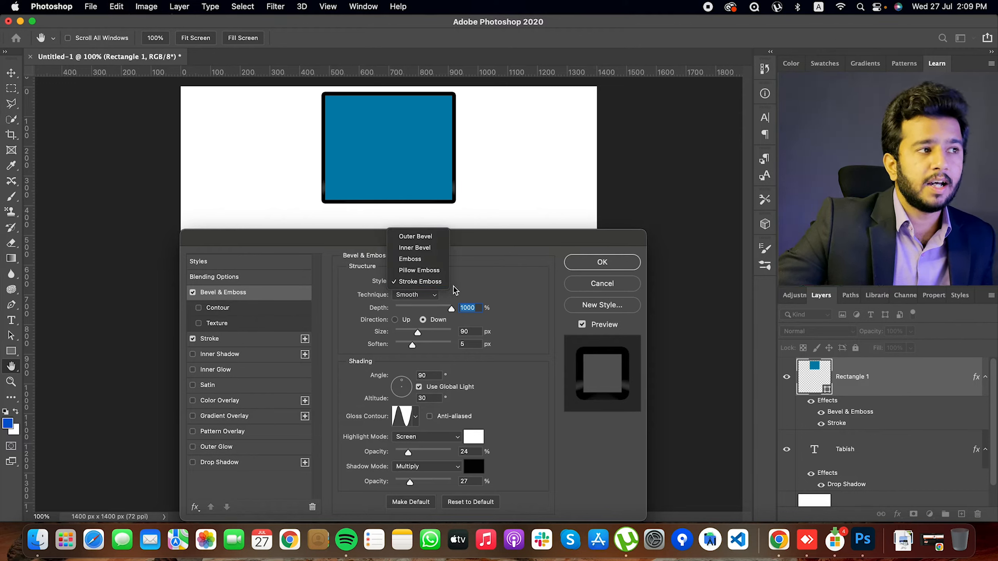
click(463, 286)
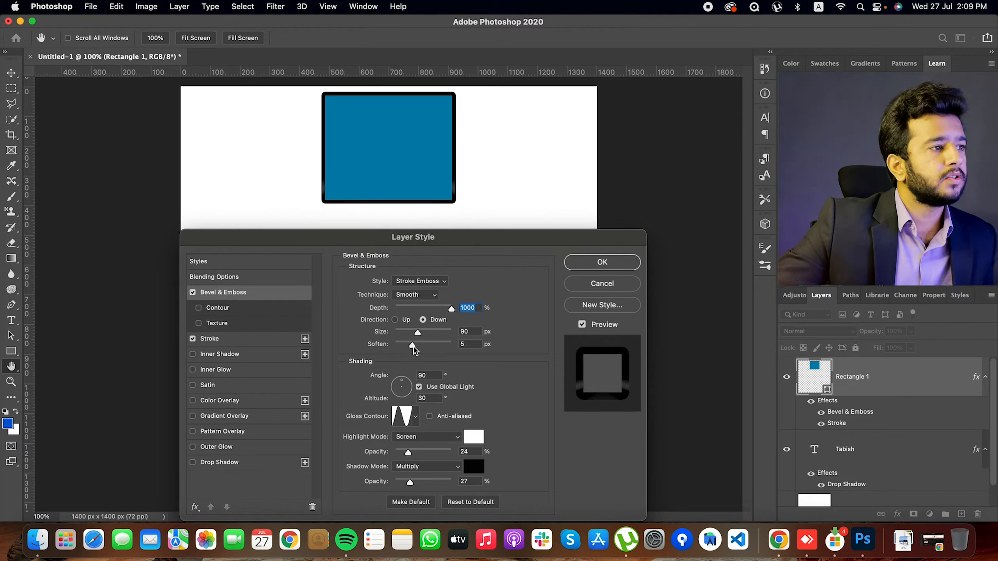
mouse_move(413, 346)
mouse_down()
mouse_move(429, 346)
mouse_move(409, 346)
mouse_move(406, 333)
mouse_move(433, 333)
mouse_move(441, 310)
mouse_move(425, 313)
mouse_up()
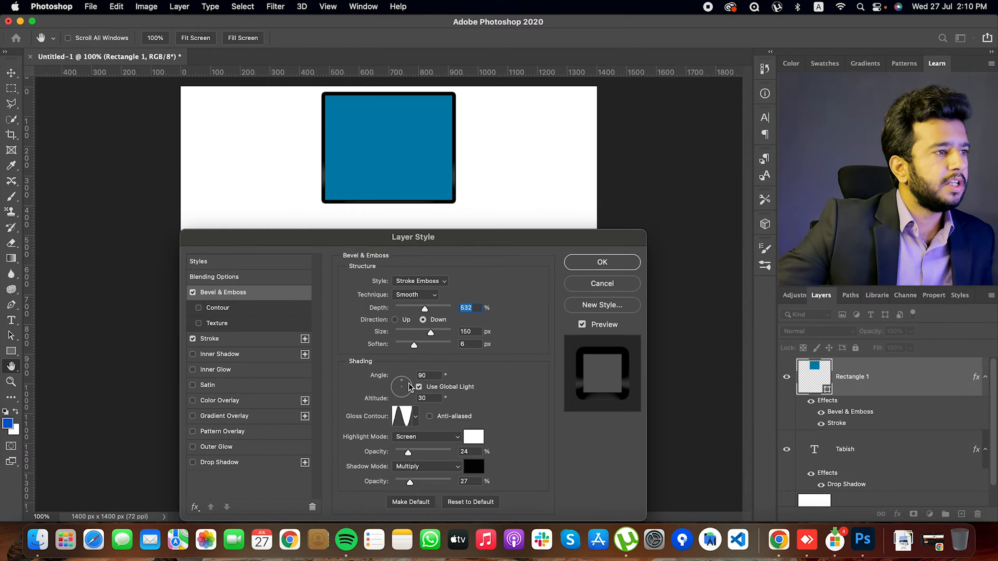
mouse_move(409, 387)
mouse_down()
mouse_move(399, 398)
mouse_move(405, 380)
mouse_move(396, 389)
mouse_up()
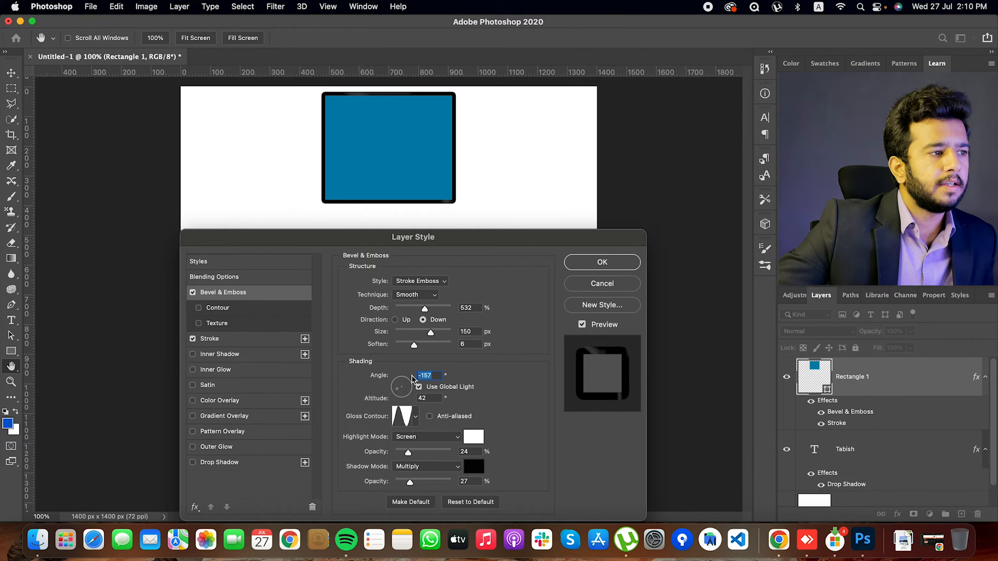
Step: Switch the rectangle's bevel style to Inner Bevel and set its light to angle -161° and altitude 26°
click(419, 280)
click(416, 247)
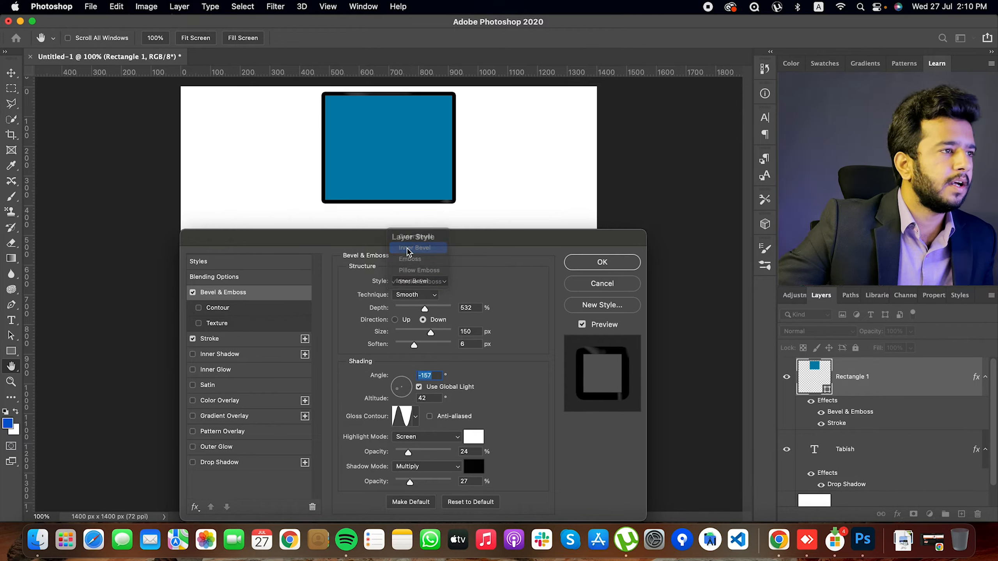
drag(408, 388, 385, 392)
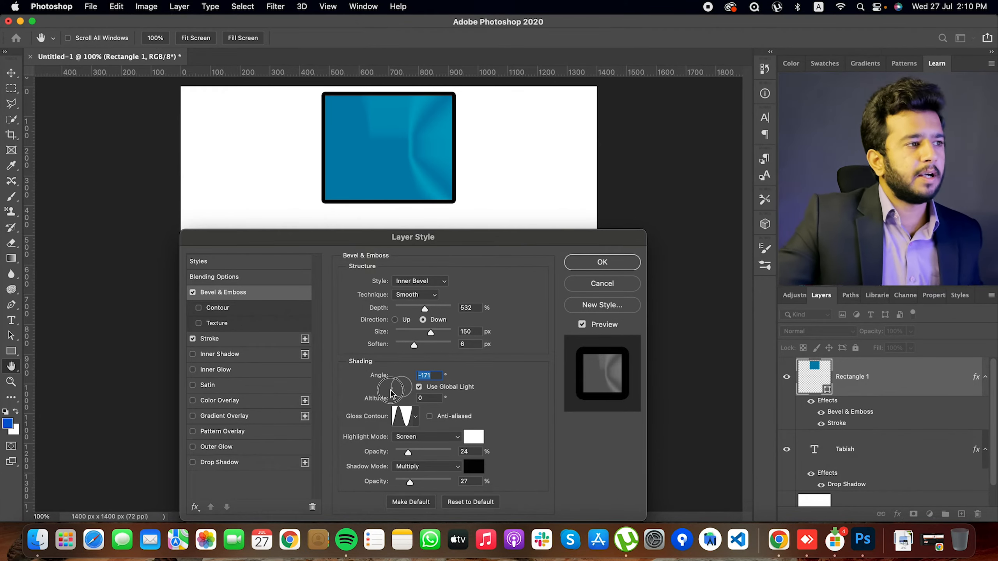
drag(391, 393, 399, 393)
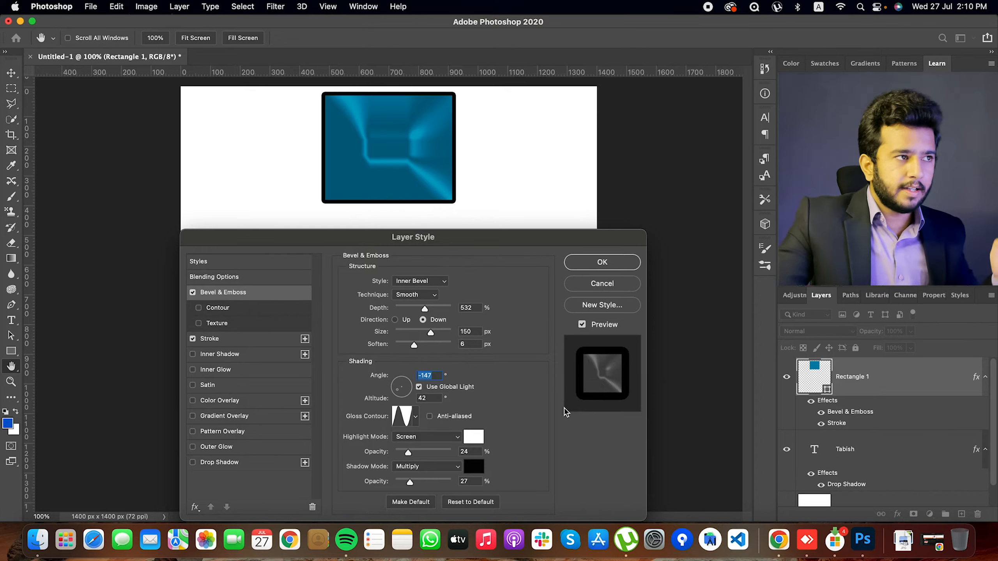
drag(398, 392, 365, 405)
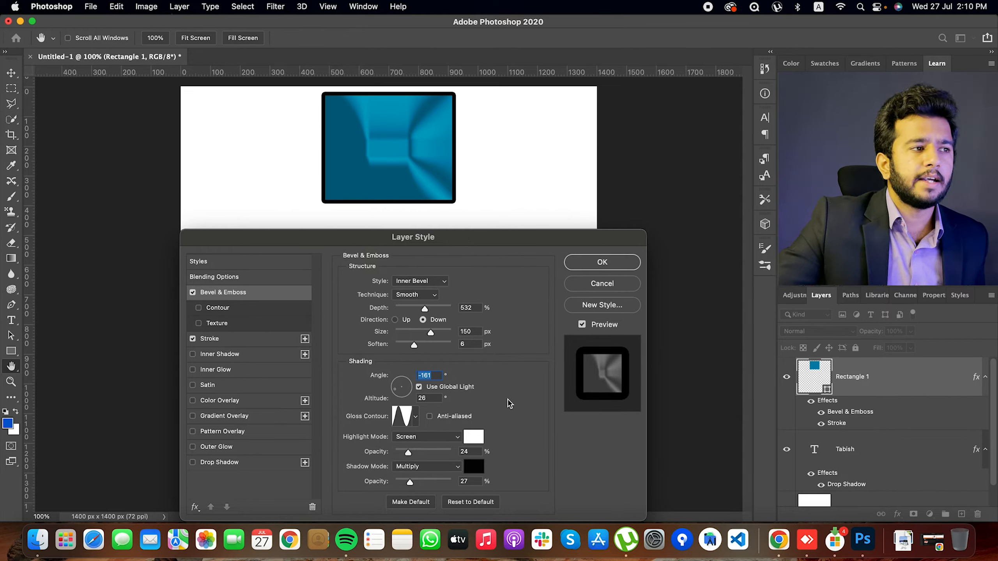
Step: Turn off Use Global Light for the rectangle's bevel and set its light to angle 148° and altitude 21°
click(418, 387)
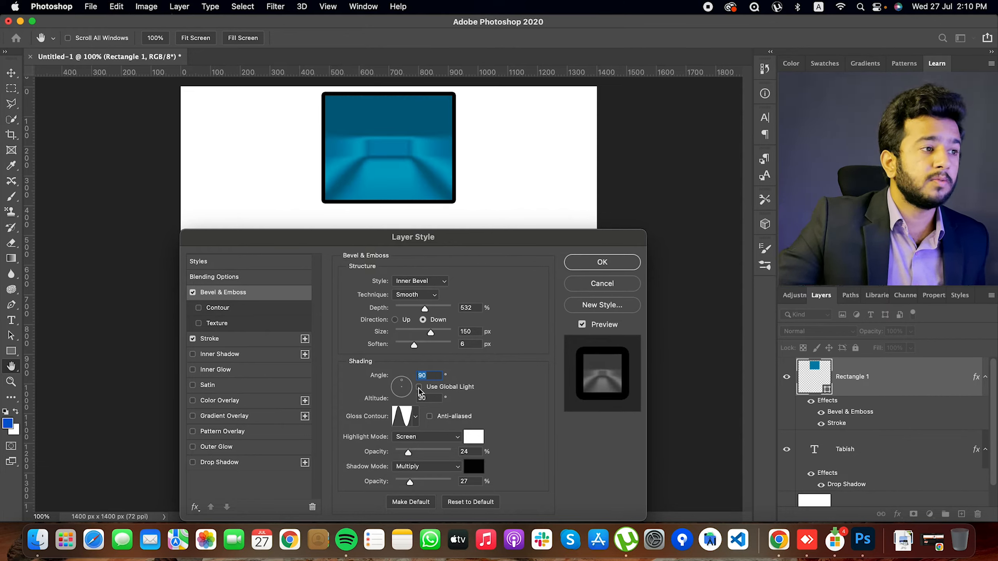
mouse_move(400, 396)
mouse_down()
mouse_move(398, 404)
mouse_move(404, 398)
mouse_move(393, 382)
mouse_up()
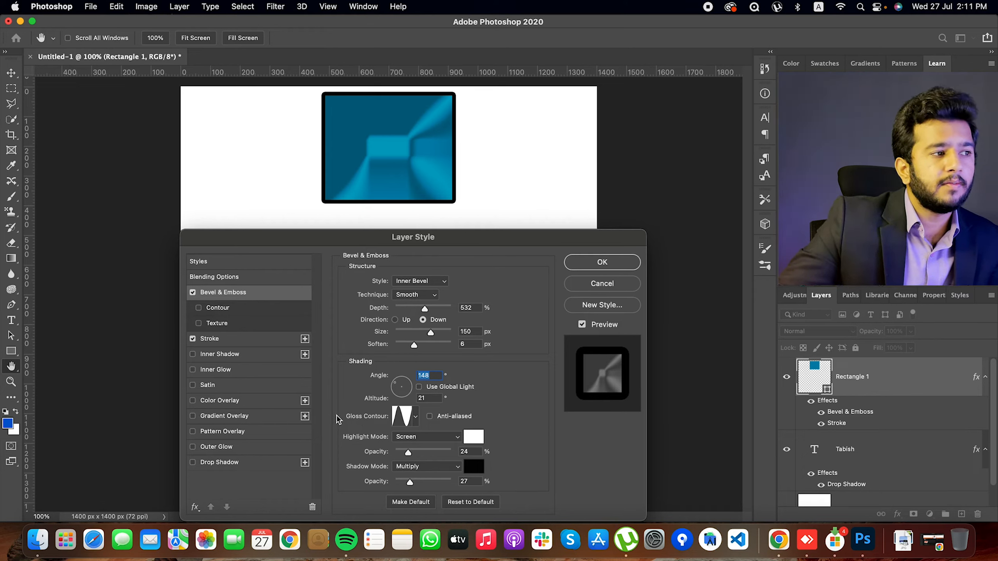
Step: Try several gloss contour presets on the rectangle's bevel and end with the two-peaked Ring preset
click(416, 418)
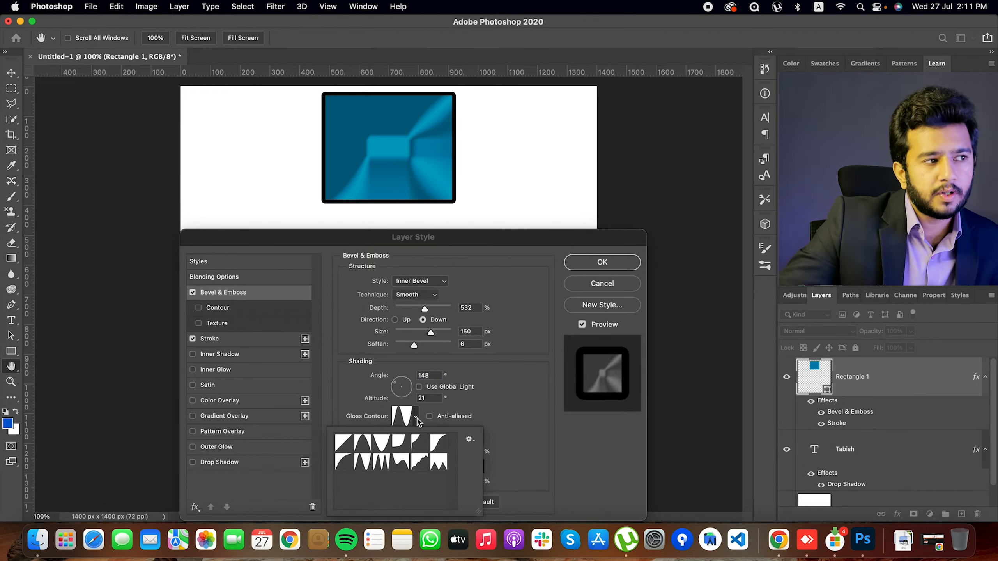
click(380, 442)
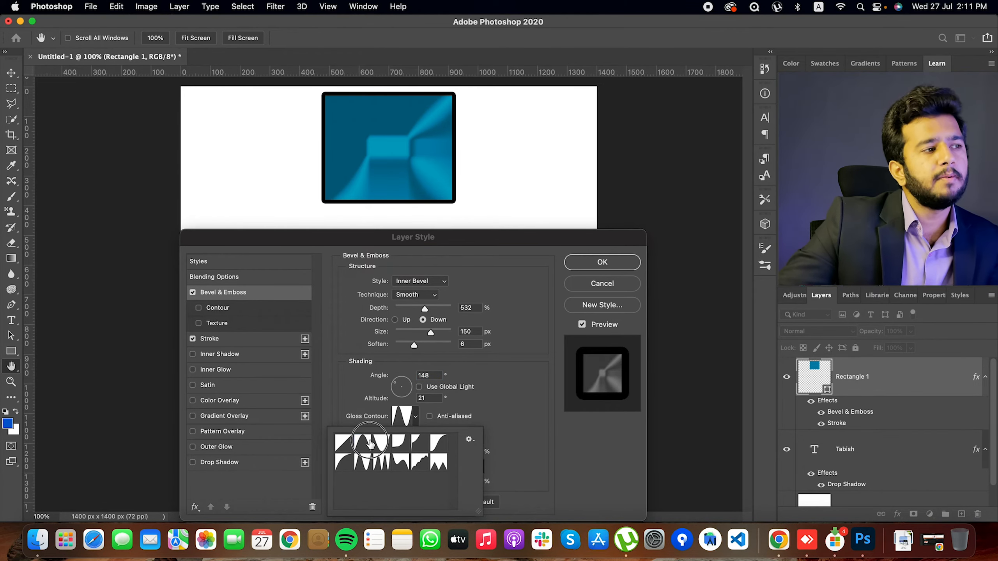
click(401, 447)
click(418, 420)
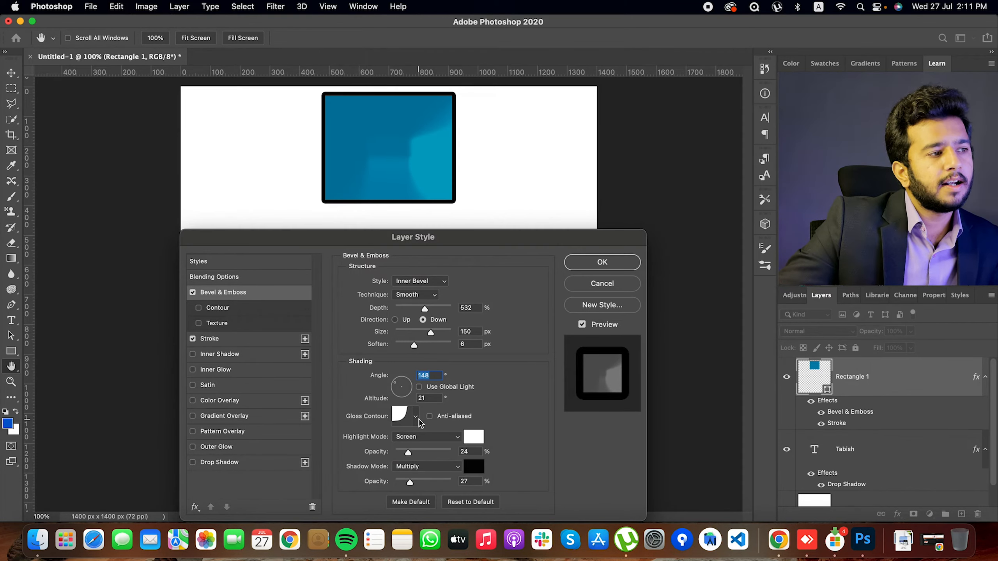
click(418, 420)
click(434, 462)
click(418, 463)
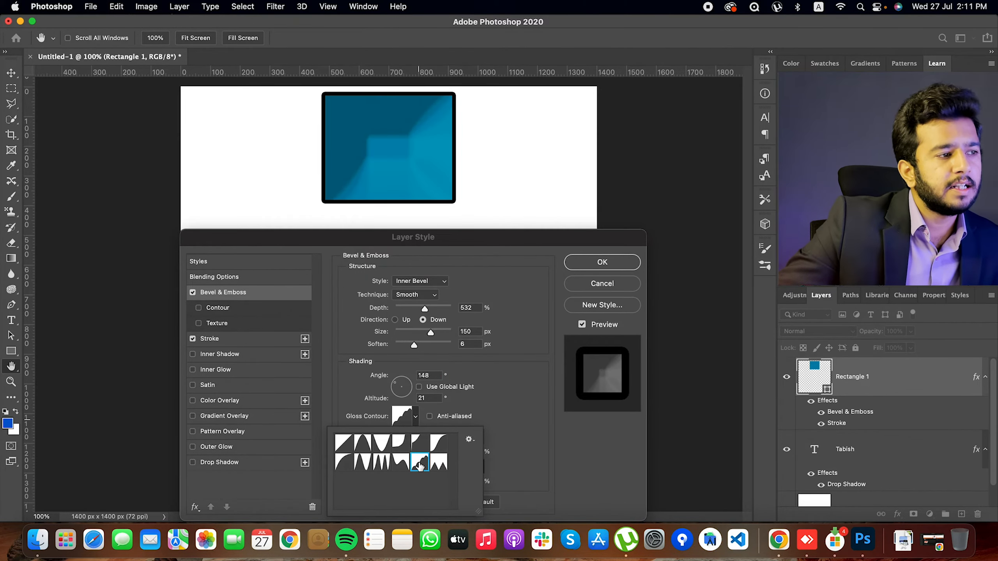
click(397, 470)
click(367, 468)
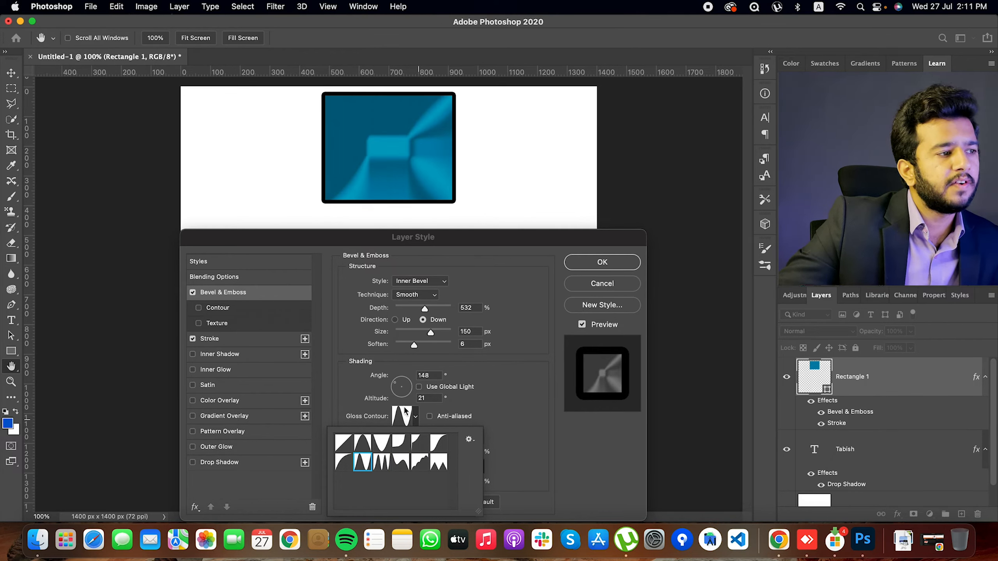
Step: Customise the bevel's gloss contour by moving a lower curve point up to input 68% and output 80%
click(404, 410)
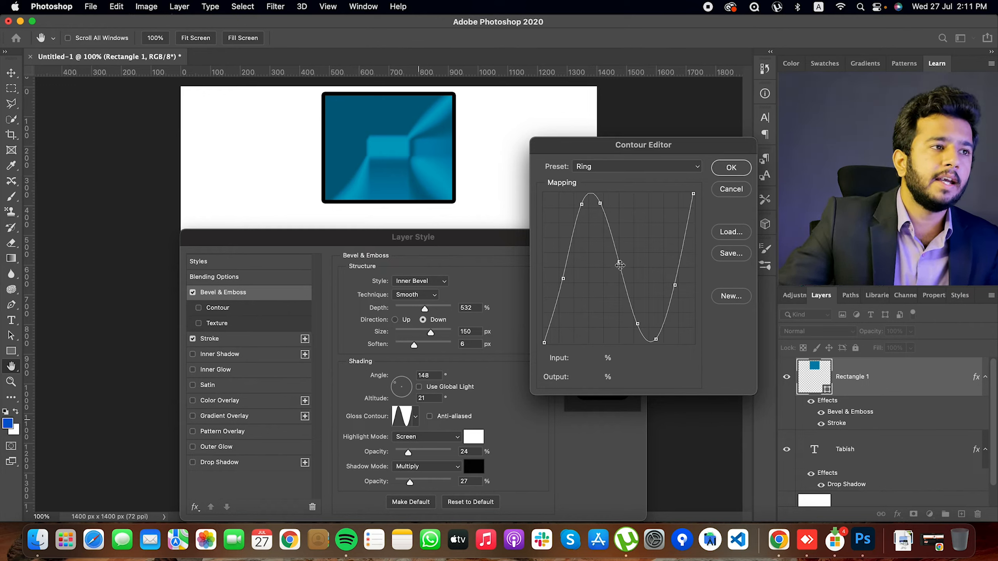
drag(637, 324, 646, 224)
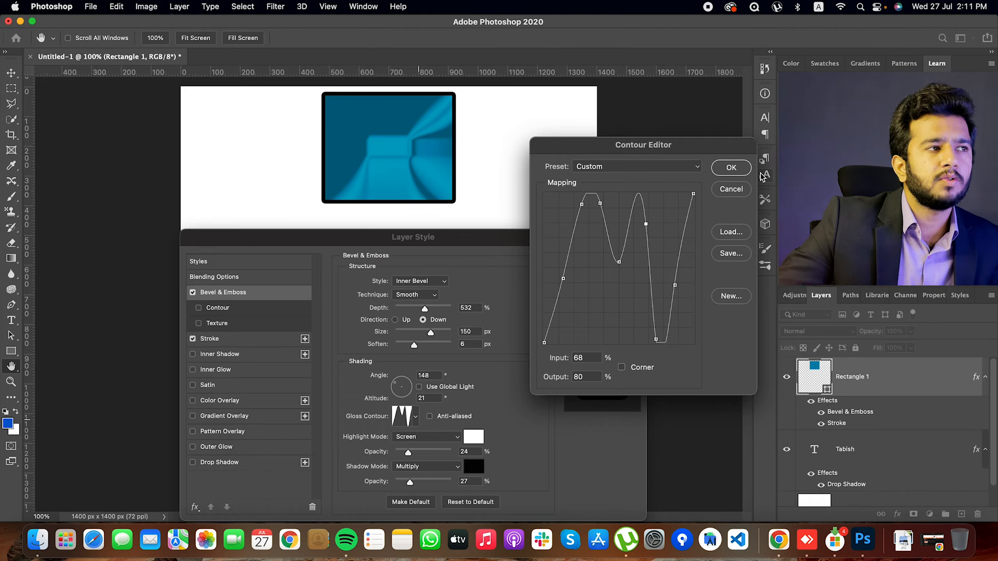
click(731, 167)
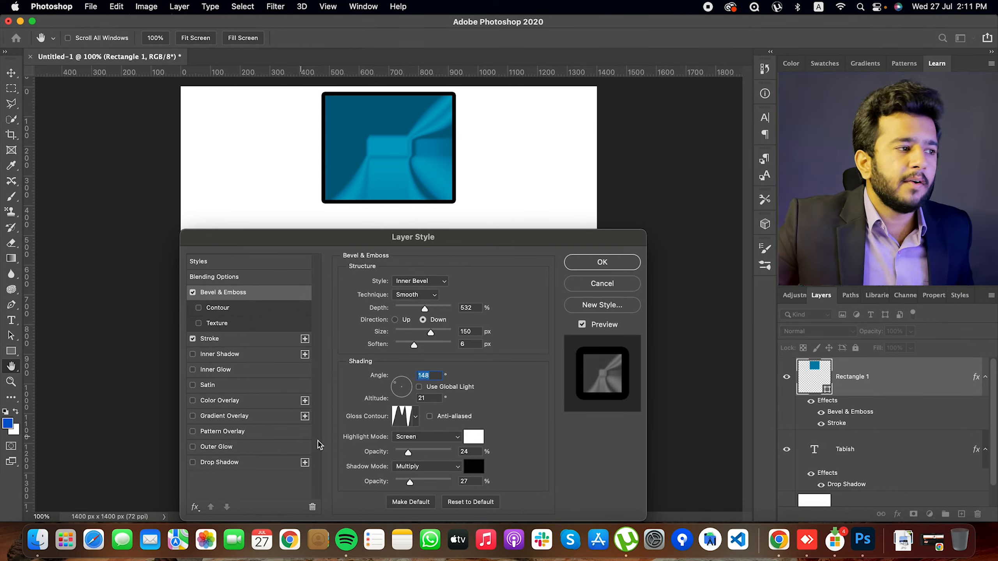
Step: Review the bevel's blend modes, keeping Screen and Multiply, and set highlight opacity to 50% and shadow opacity to 61%
click(433, 438)
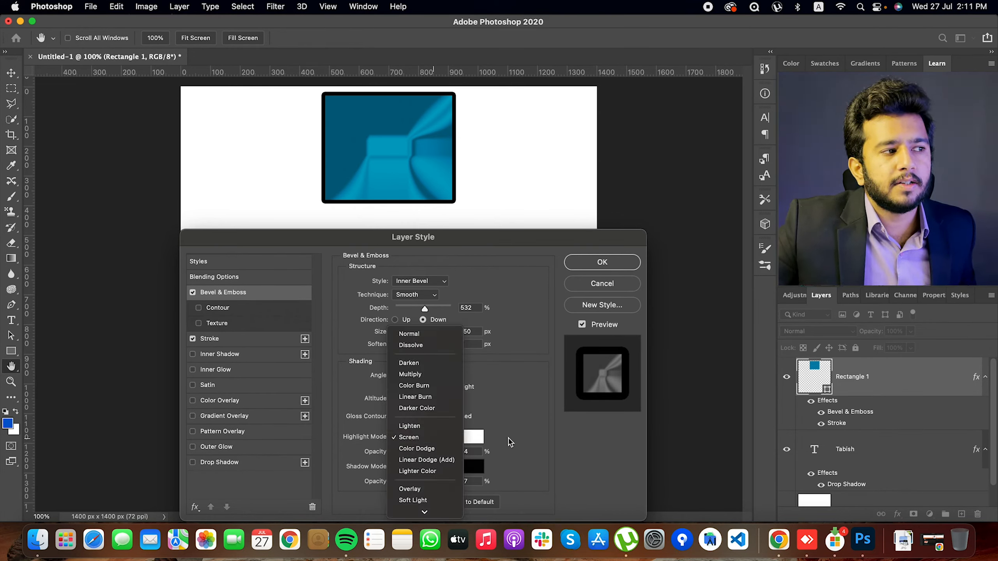
click(433, 437)
click(393, 468)
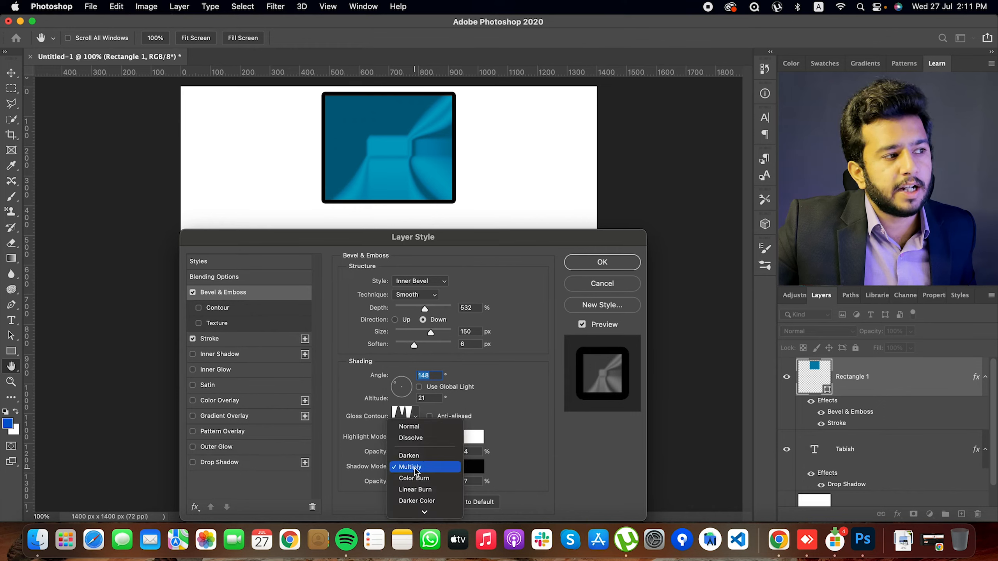
click(529, 455)
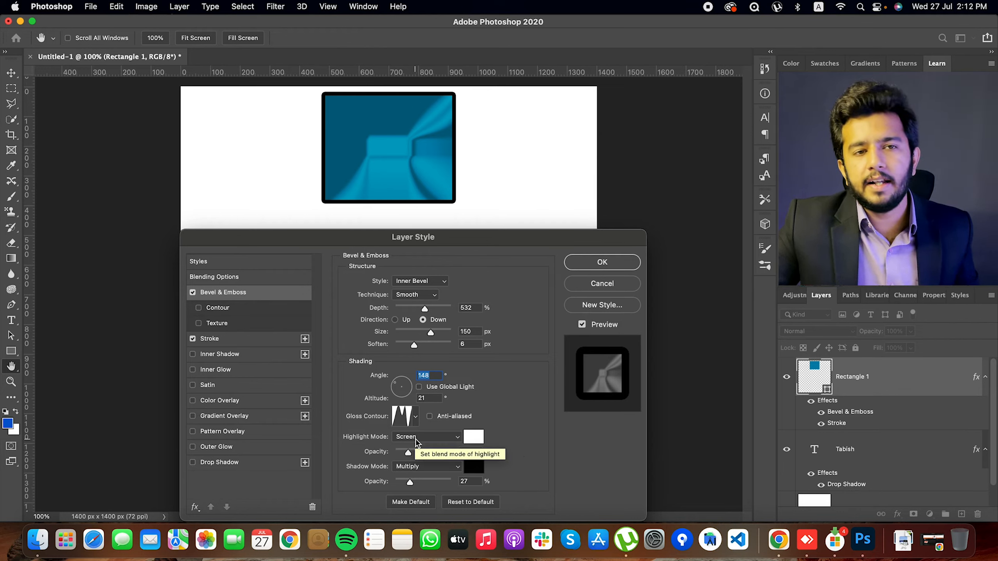
drag(408, 452, 416, 453)
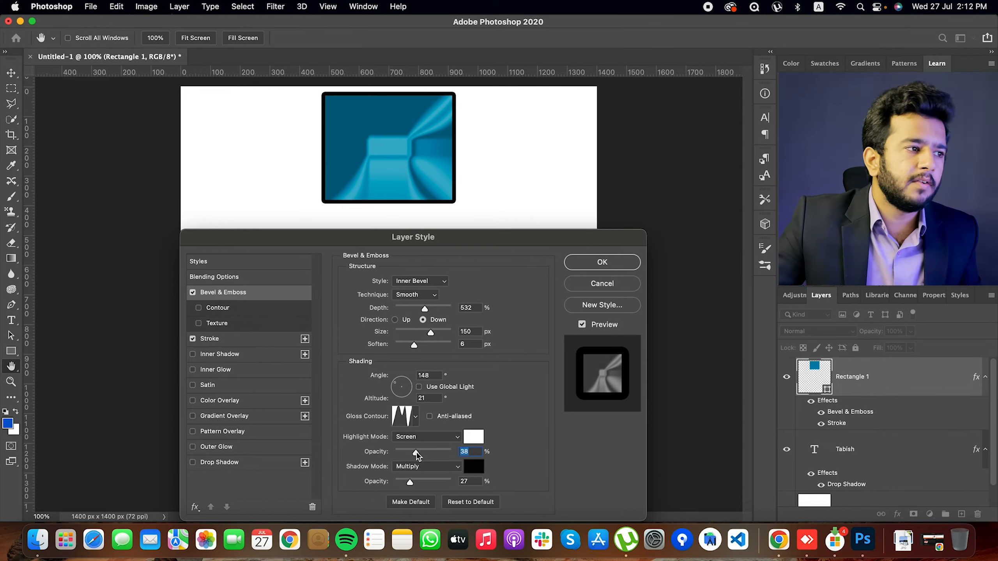
drag(417, 453, 430, 483)
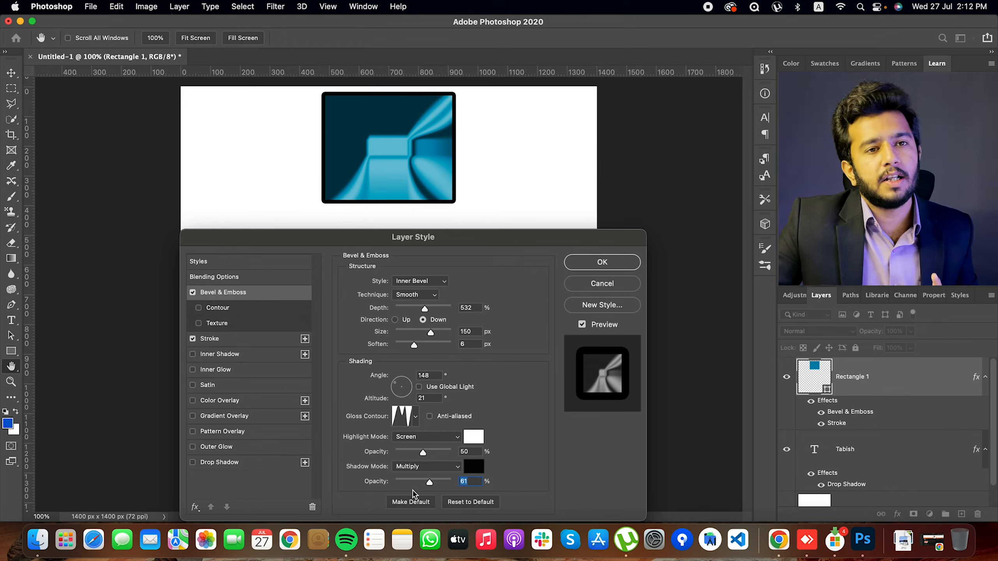
Step: Turn off Bevel & Emboss on the rectangle and Drop Shadow on the text layer
click(193, 293)
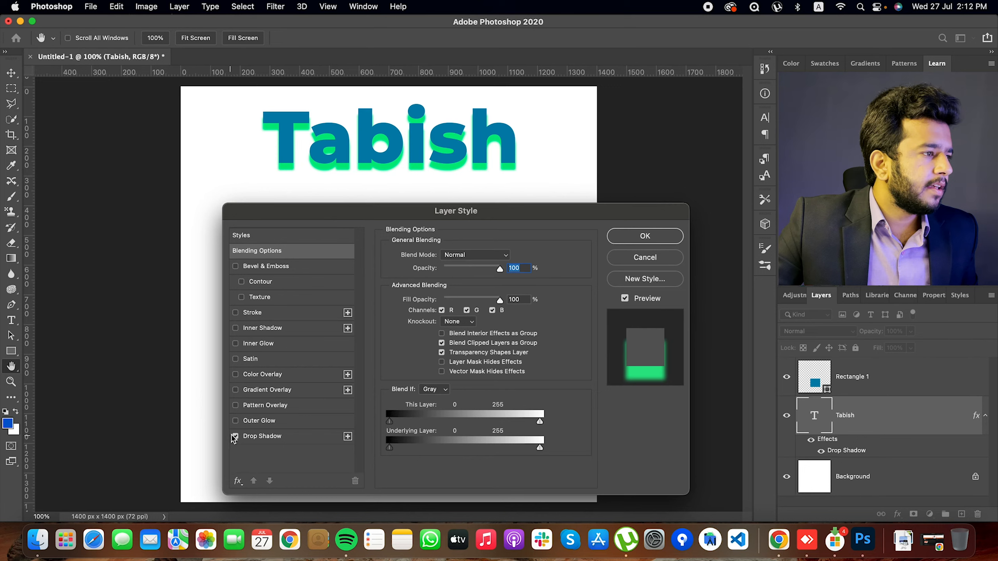
click(235, 436)
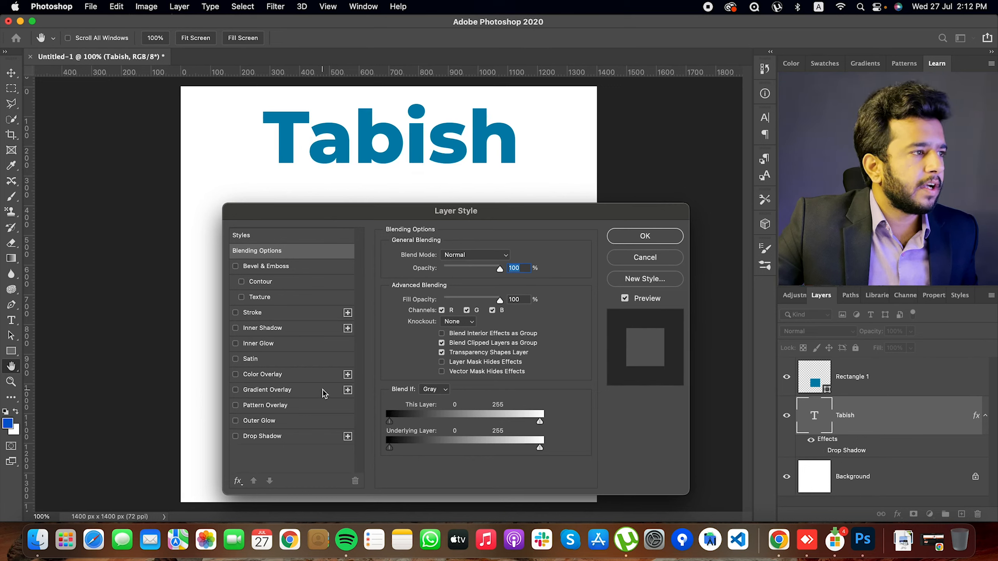